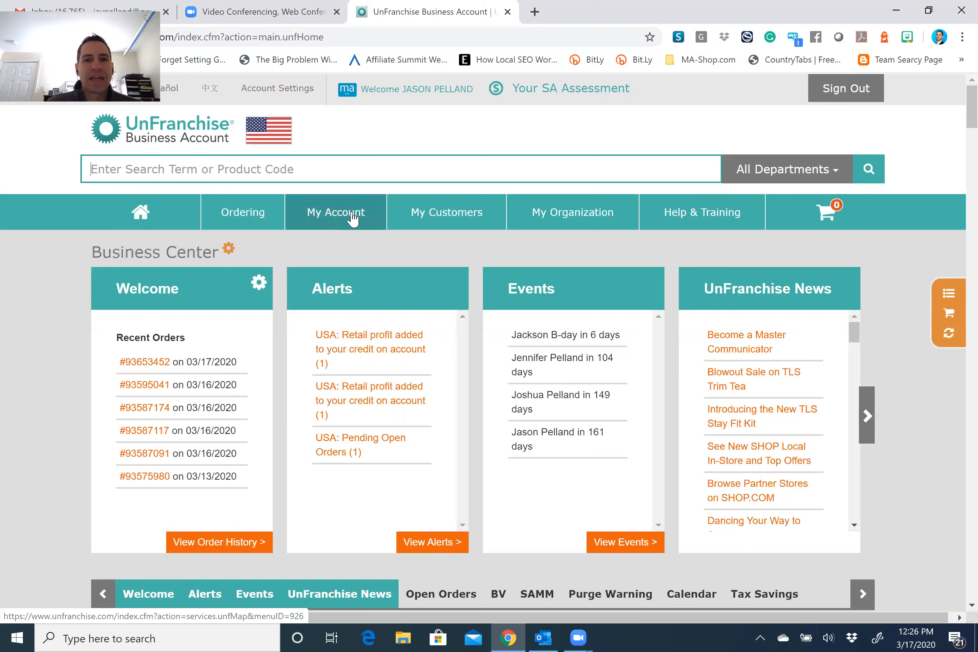
Open the Zoom Video Conferencing partnership page under My Account > My Services, then go to the Zoom site.
mouse_move(346, 214)
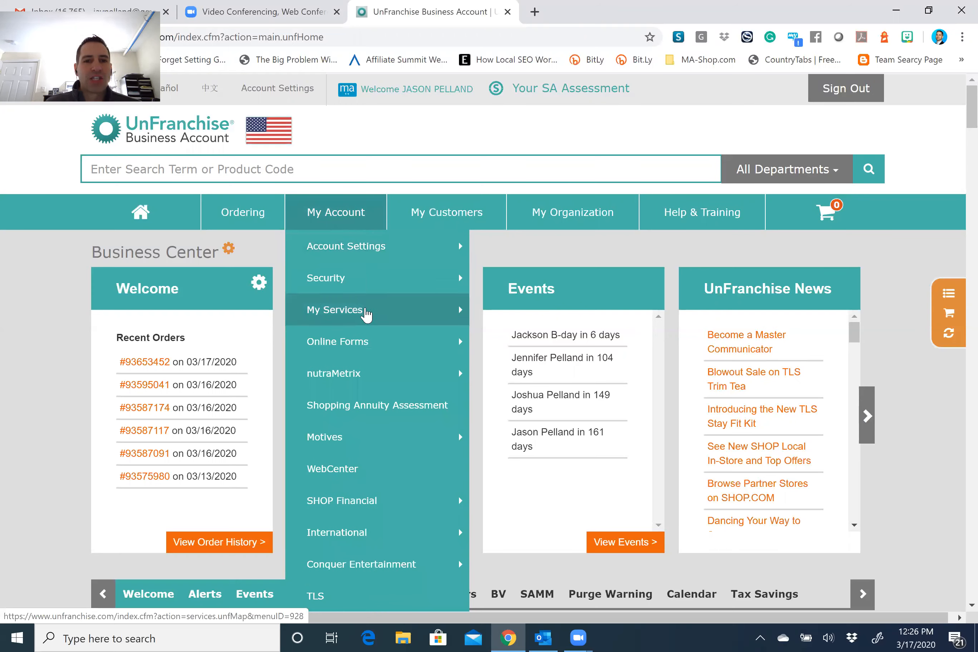
mouse_move(364, 312)
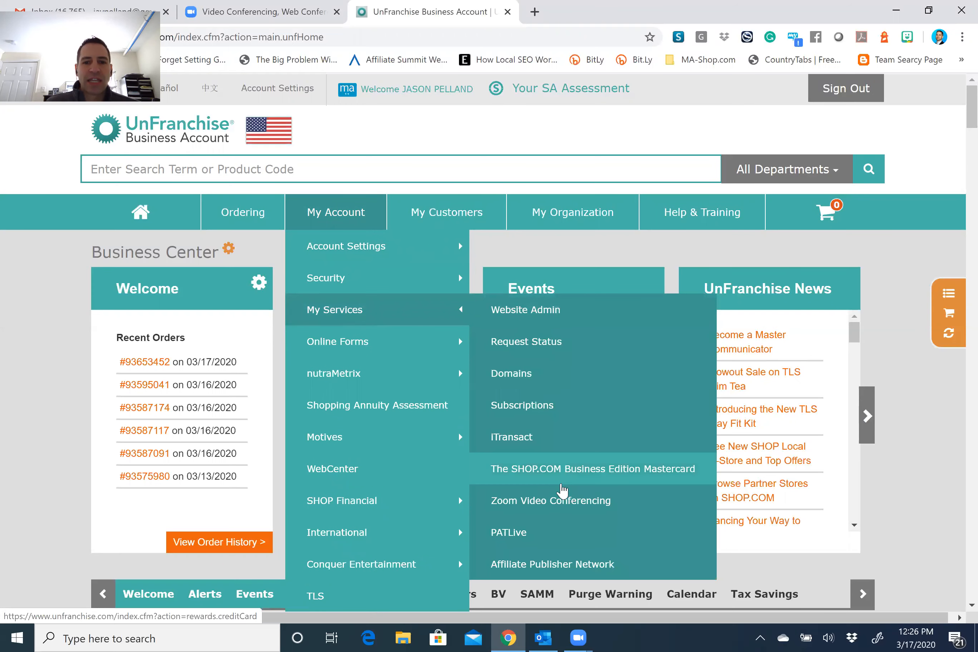
click(569, 510)
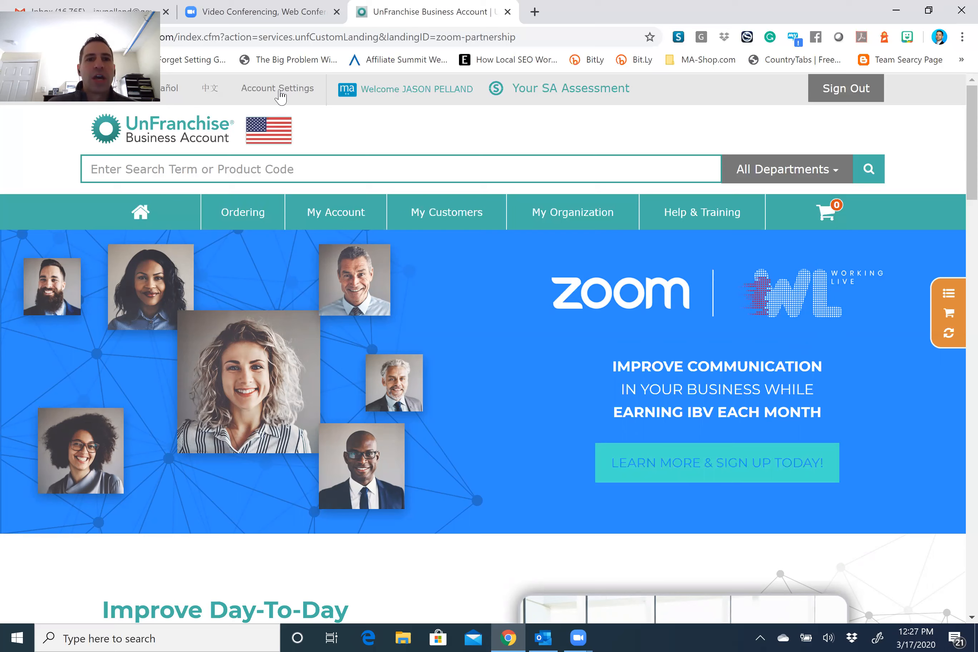
click(265, 13)
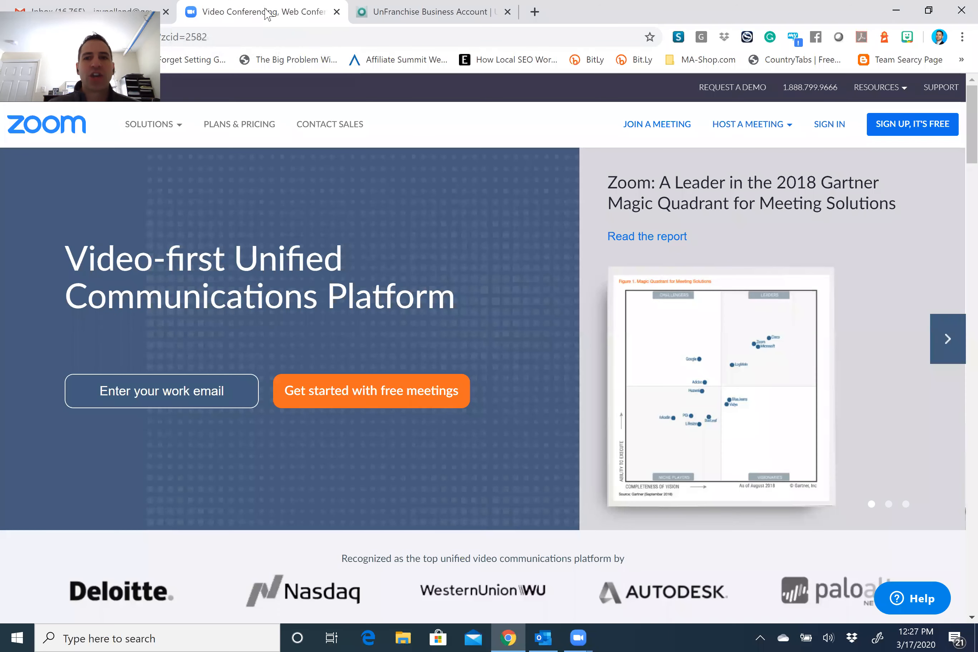
Sign in to the Zoom web portal with the account e-mail and password.
click(833, 125)
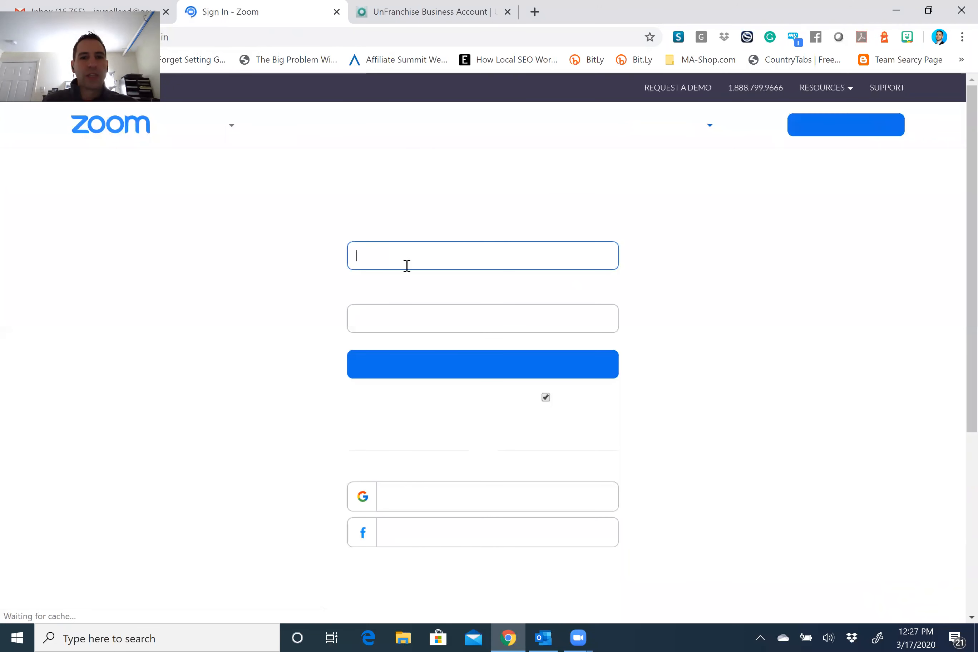
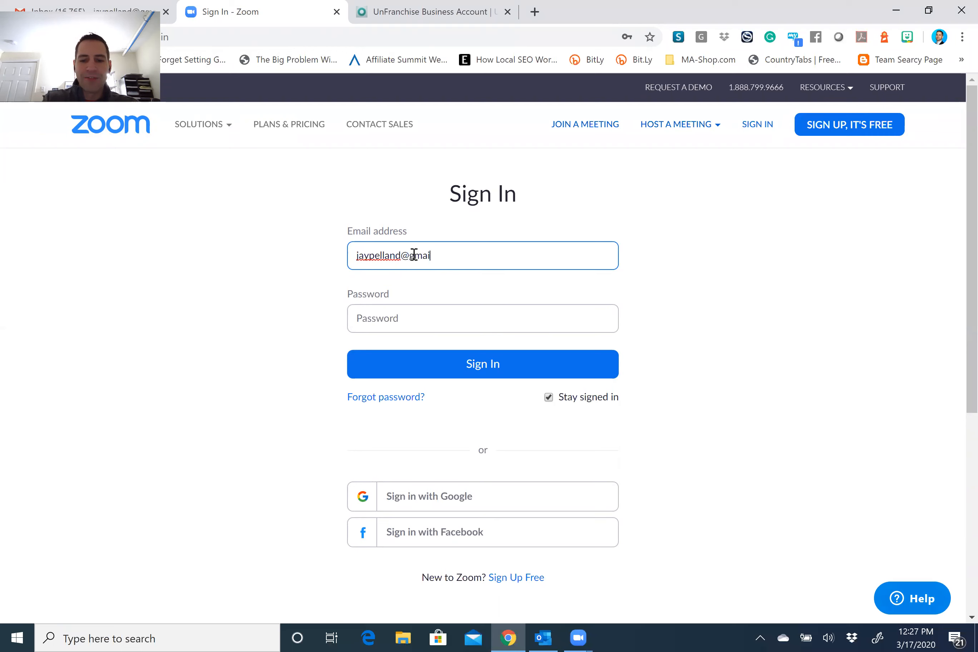
click(423, 318)
text(••••••)
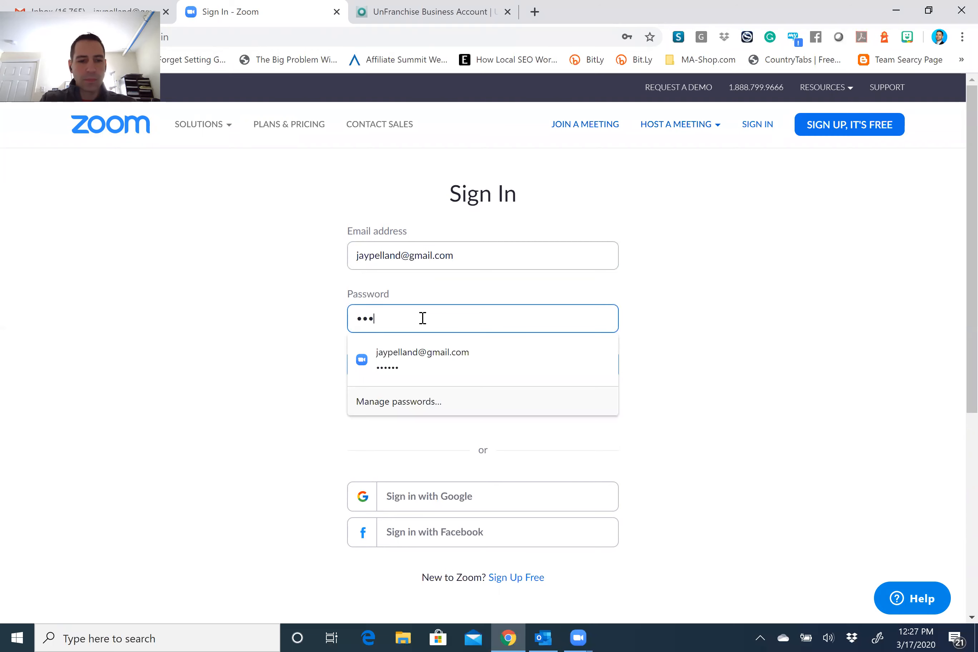
key(Return)
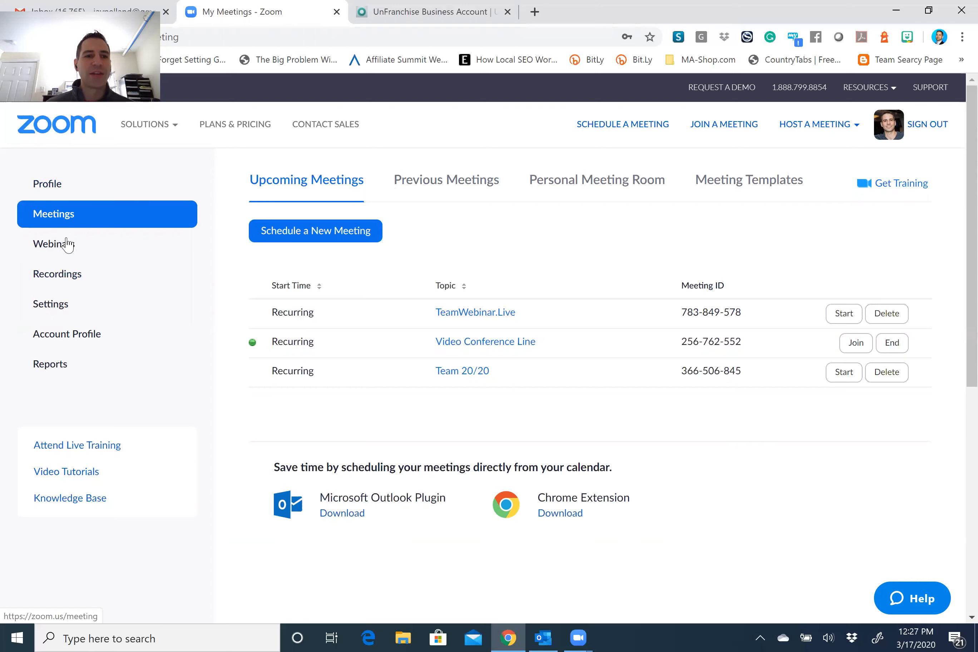
Start a new webinar from the Webinars section with Schedule a Webinar.
click(63, 250)
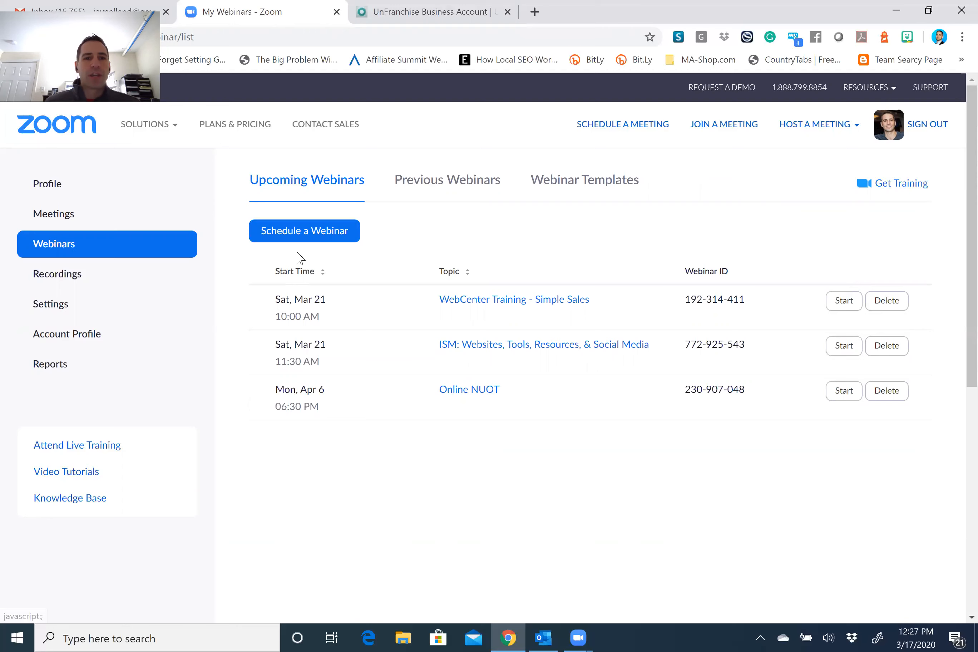
click(308, 236)
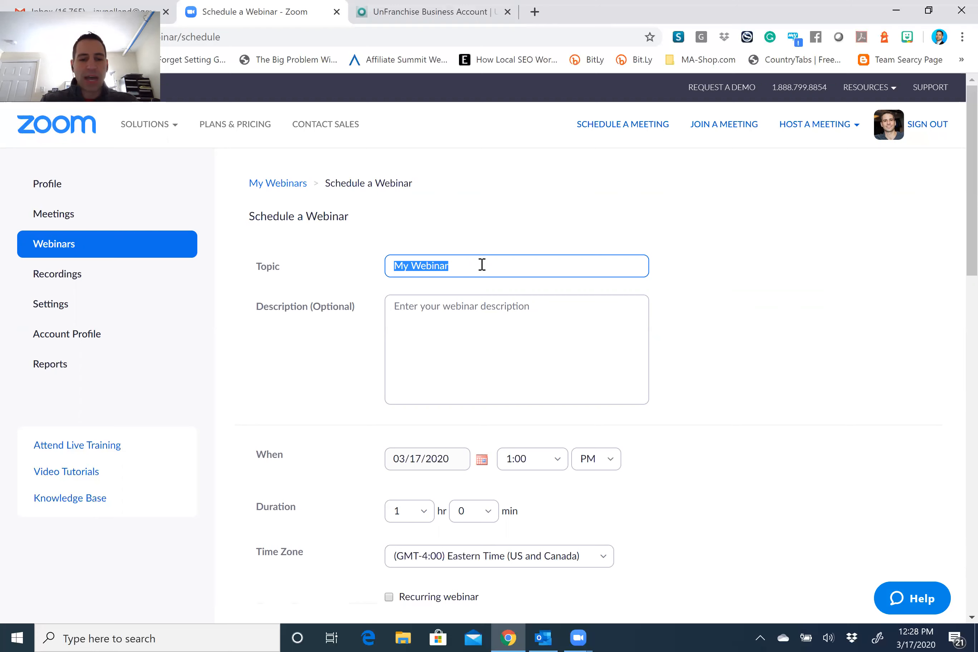
Title the webinar 'Online ISM: Websites, Tools, & Resources' and describe it as Internet Sales and Marketing Training.
text(IS)
key(BackSpace)
key(BackSpace)
text(Onli)
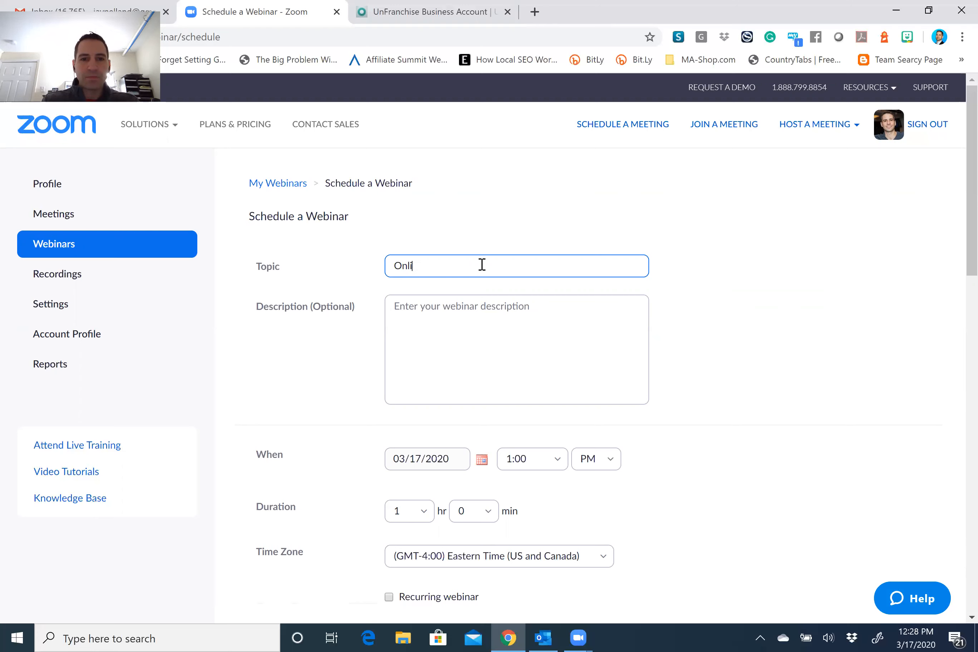
text(ne ISM:)
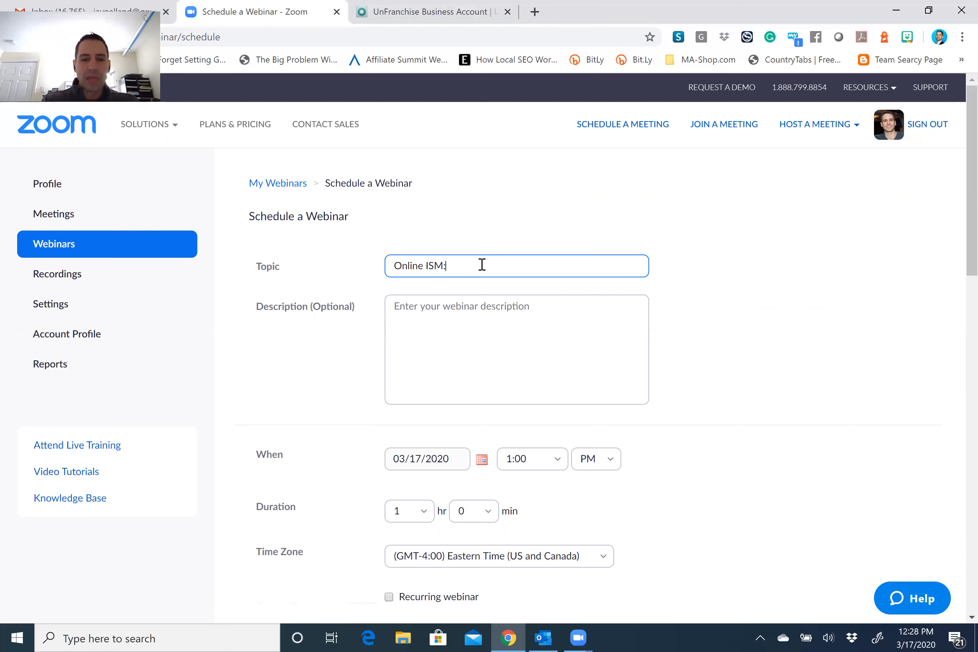
text( Websites, )
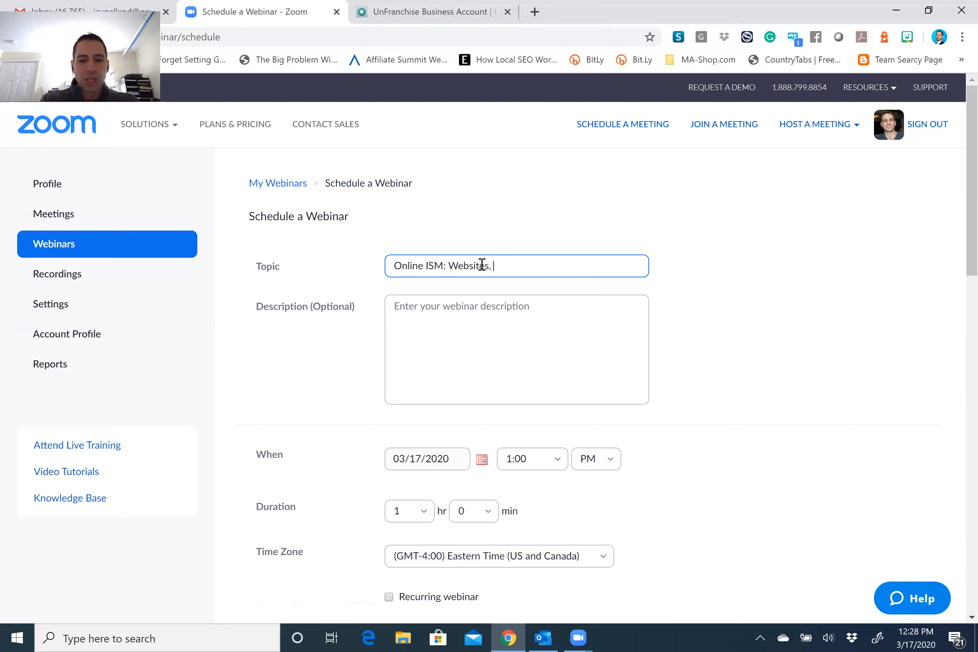
text(Tools, & Re)
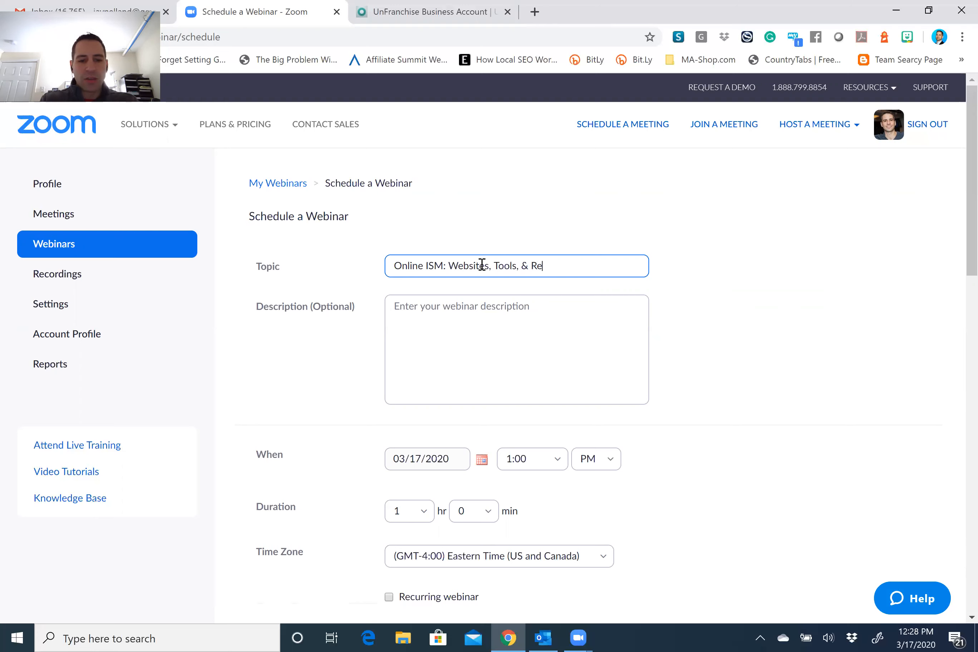
text(sources)
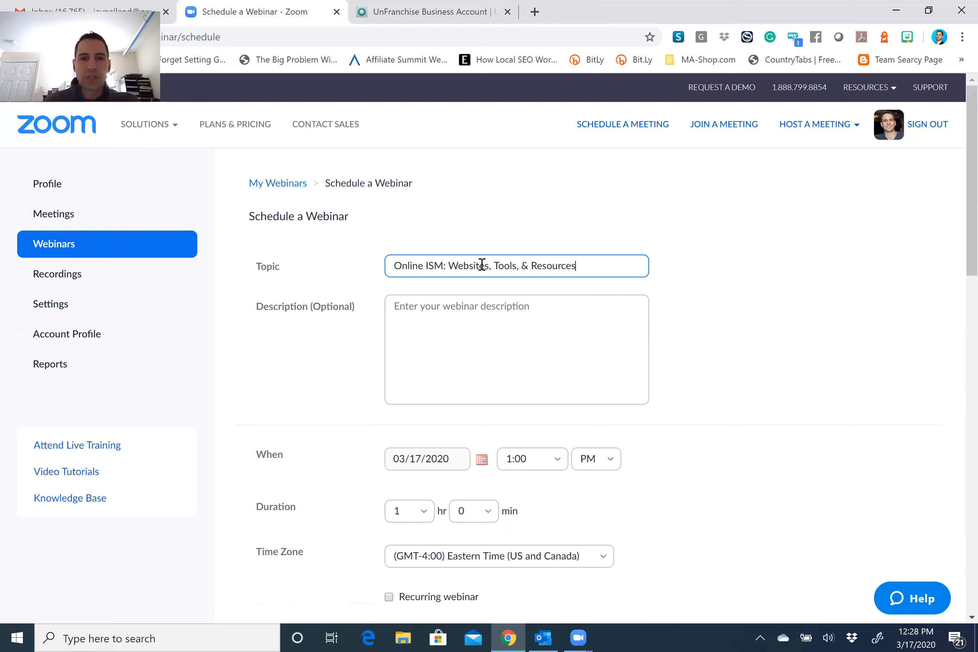
click(457, 309)
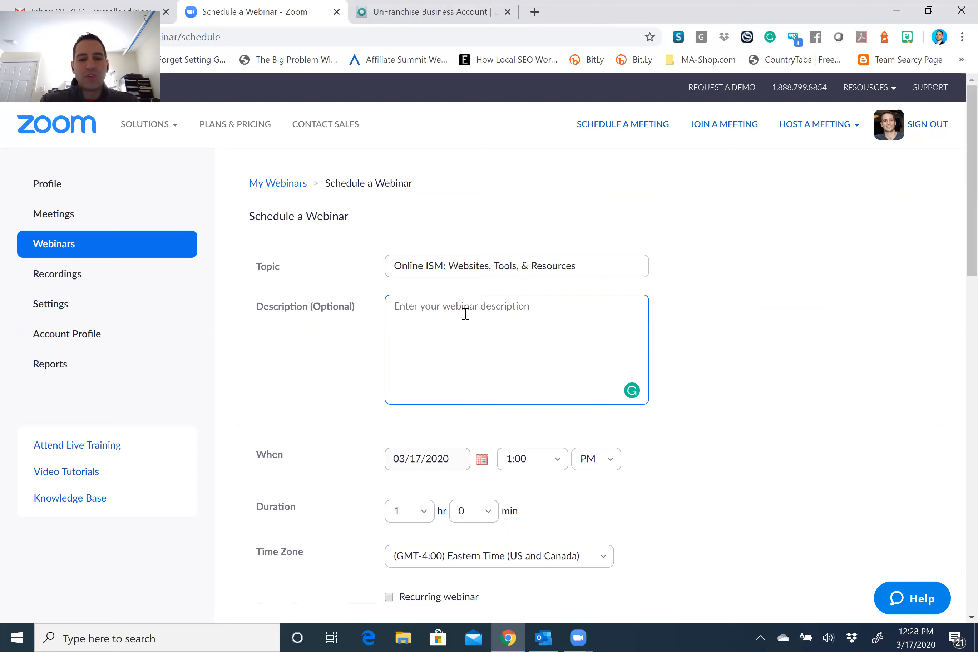
text(Online)
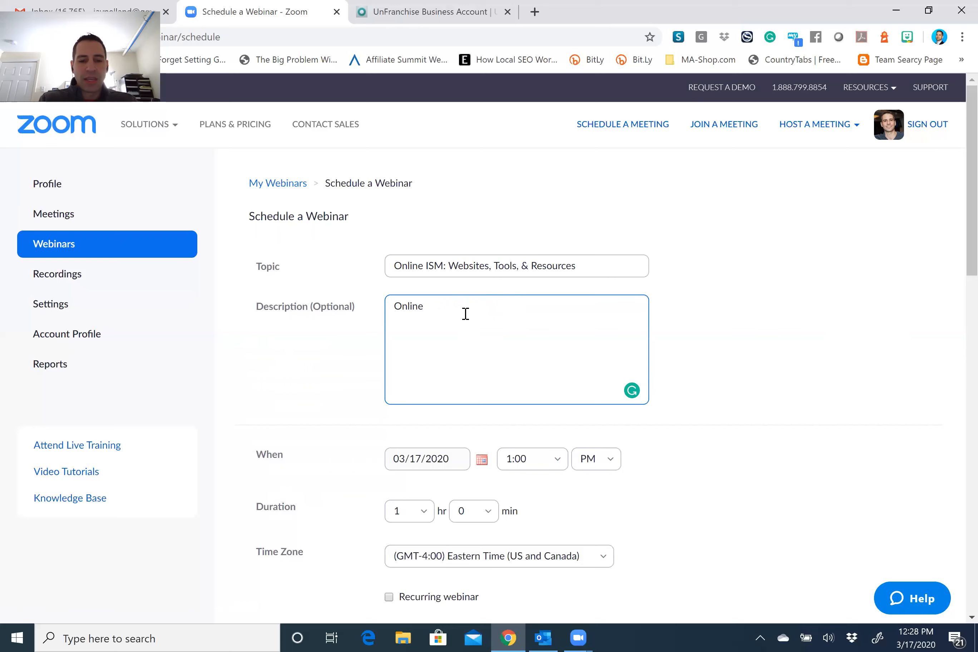
text( Internet Sales and Marketing Trainin)
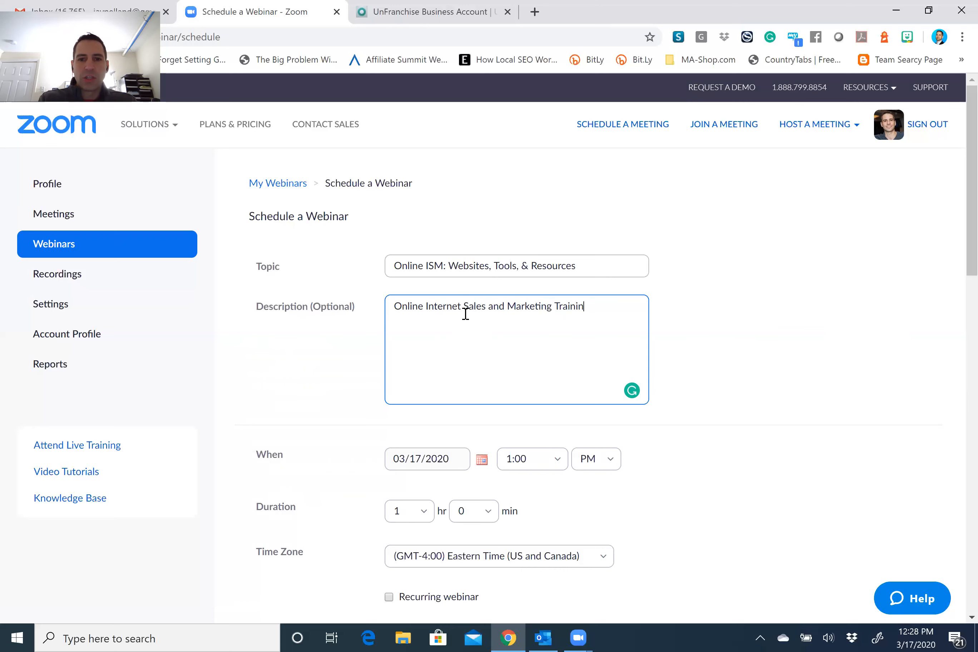
text(g focused )
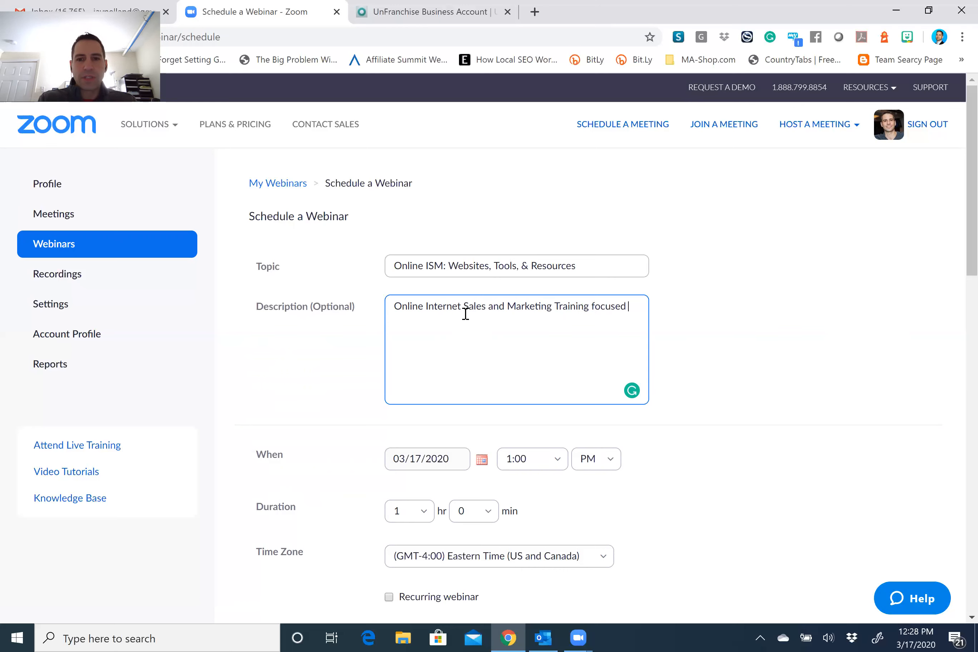
text(on Websites, Too)
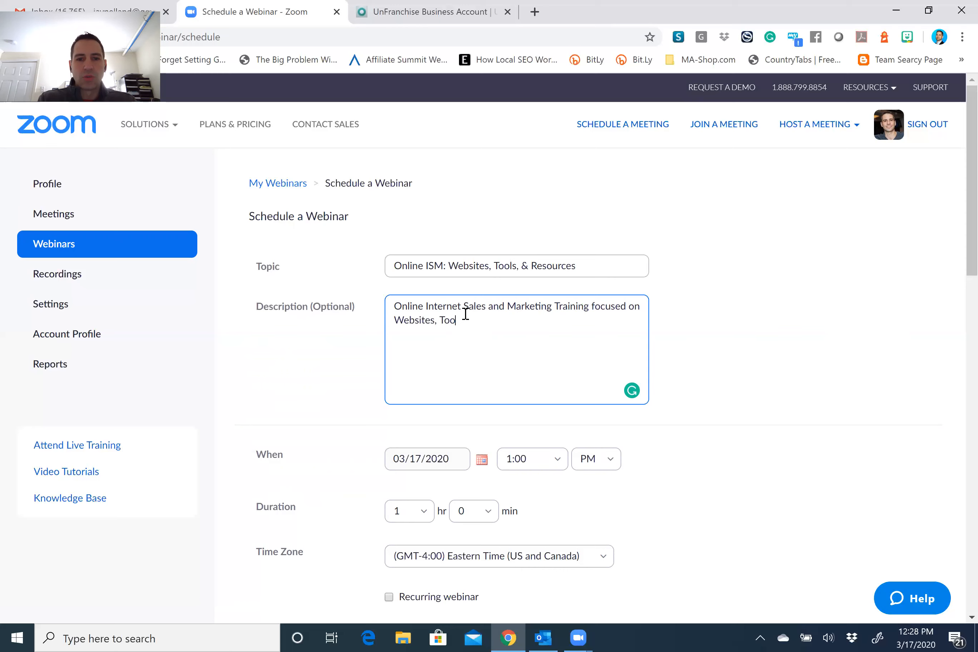
text(ls, and Resour)
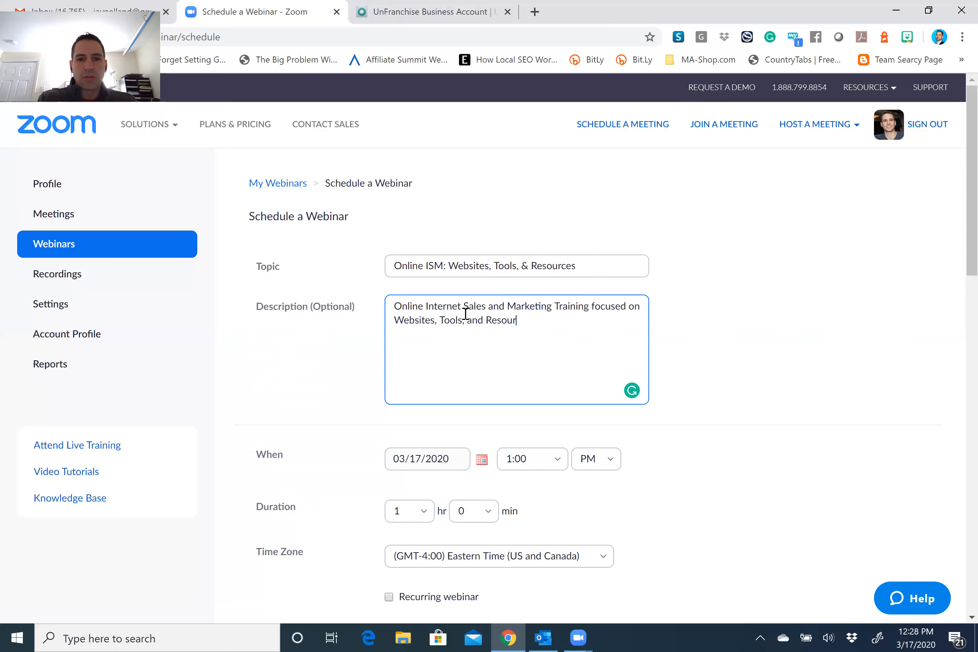
text(ces.)
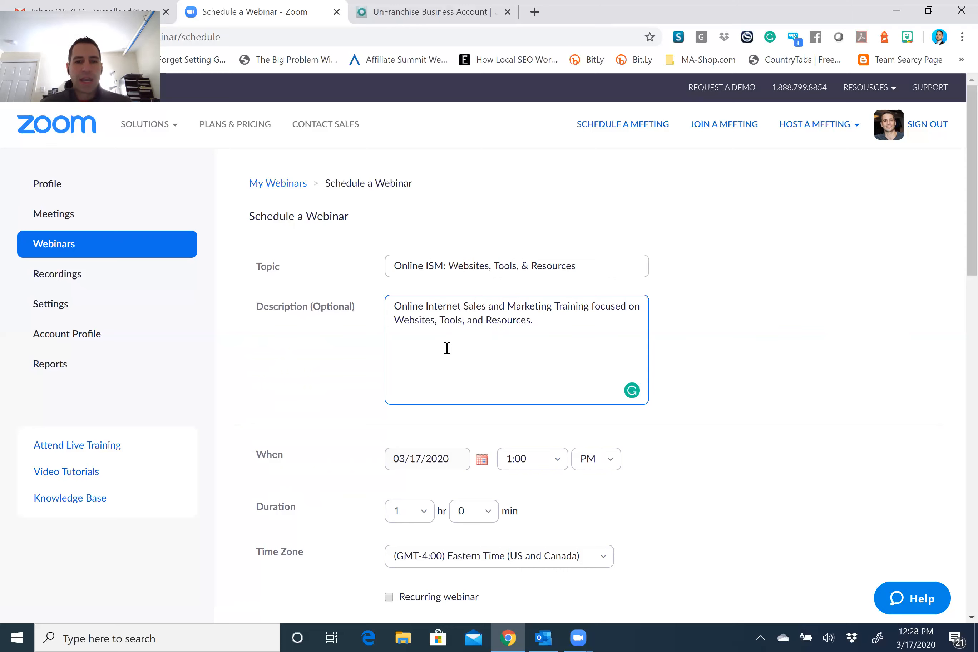
Schedule the webinar for 05/04/2020 starting at 6:30 PM.
click(482, 458)
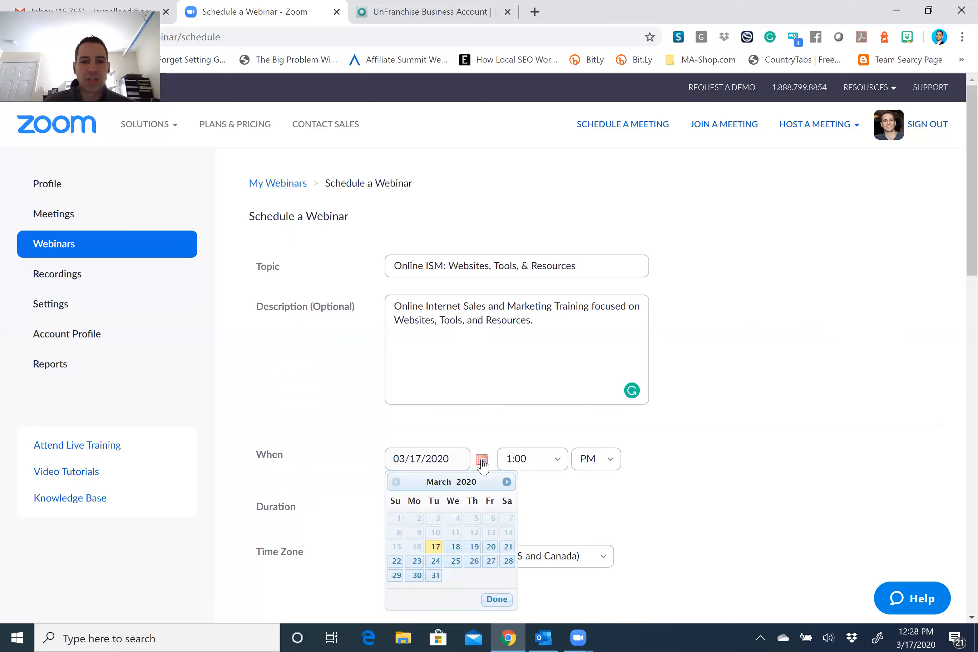
click(507, 482)
click(508, 481)
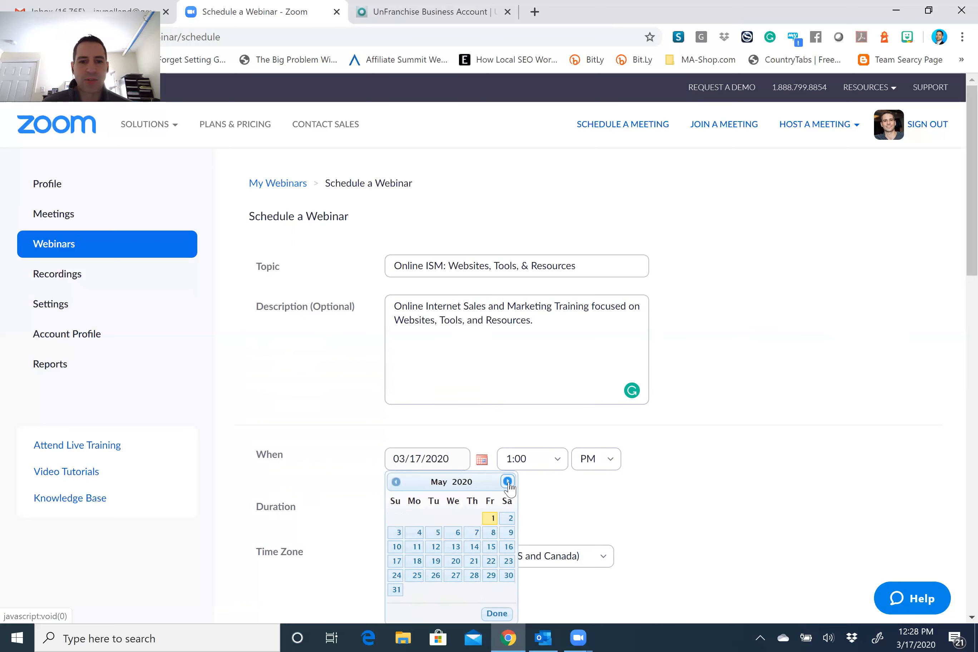
click(418, 533)
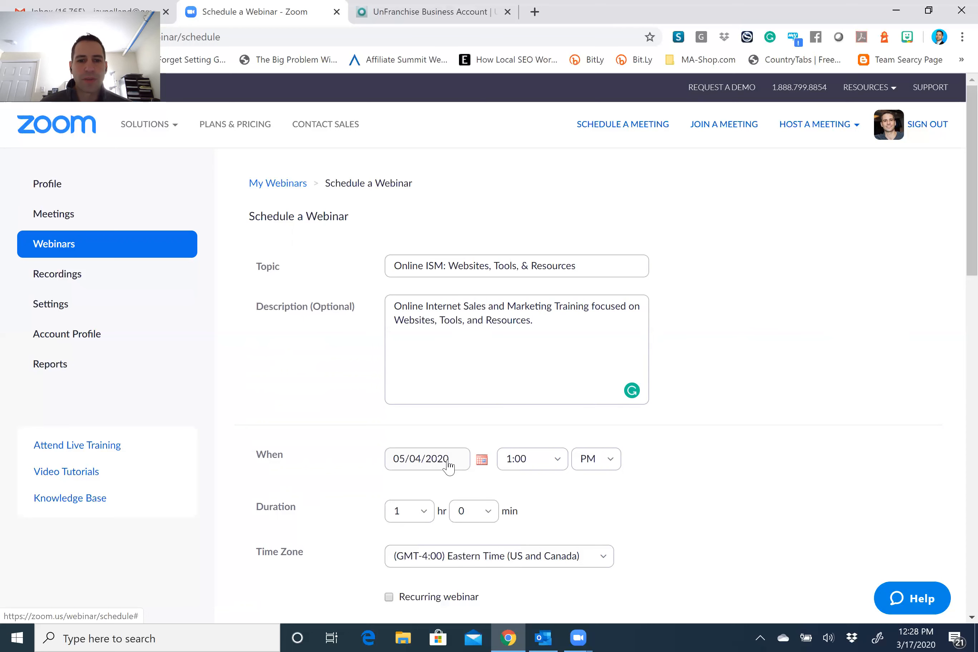
click(558, 461)
scroll(533, 390, down, 3)
scroll(531, 370, down, 3)
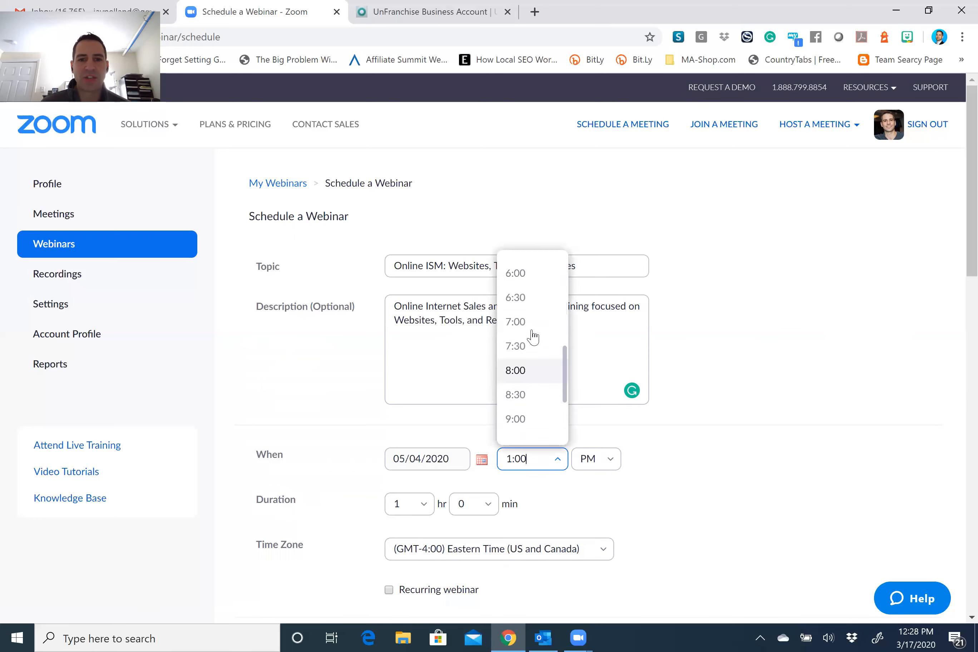
click(521, 300)
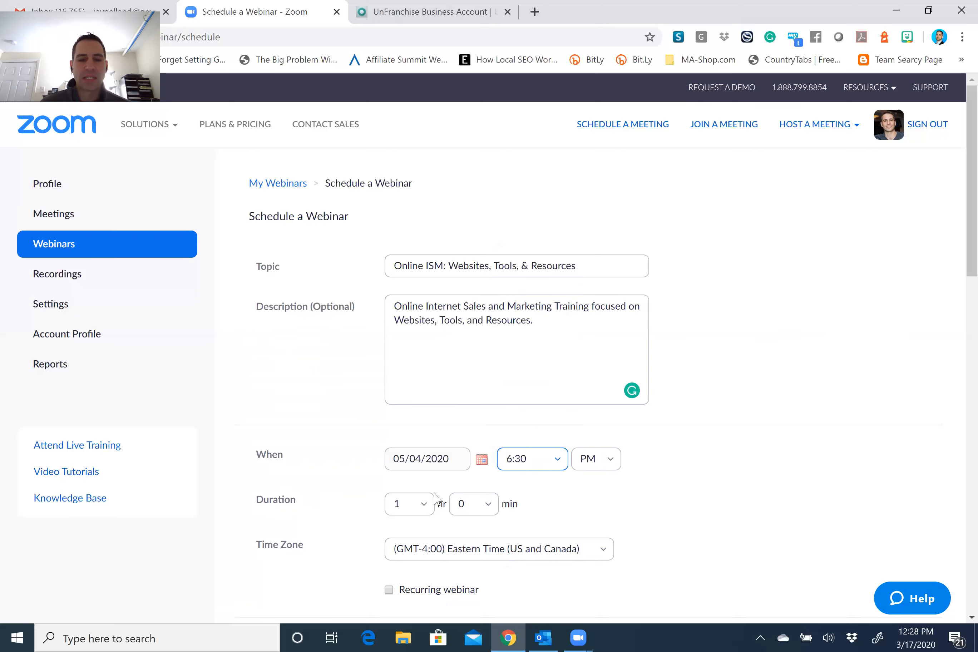
Set the webinar duration to 2 hours.
click(425, 507)
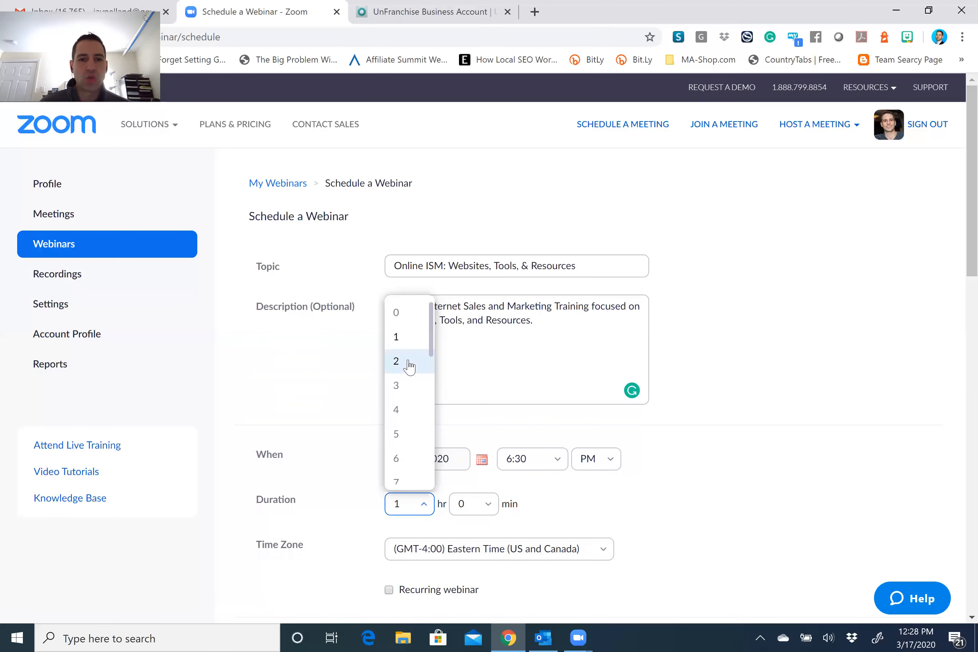
click(408, 365)
scroll(670, 485, down, 3)
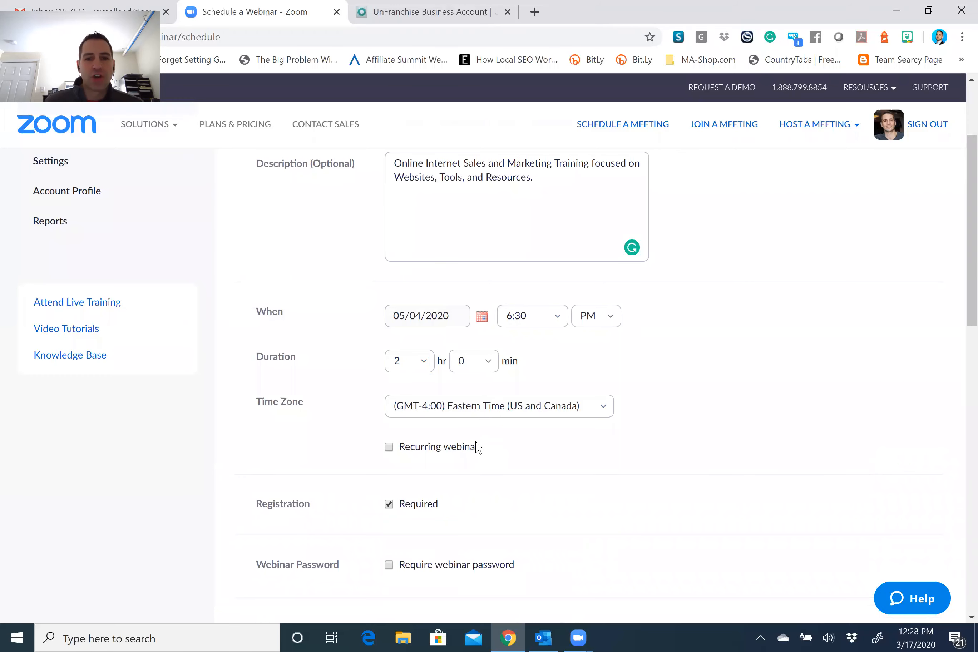
scroll(479, 447, down, 2)
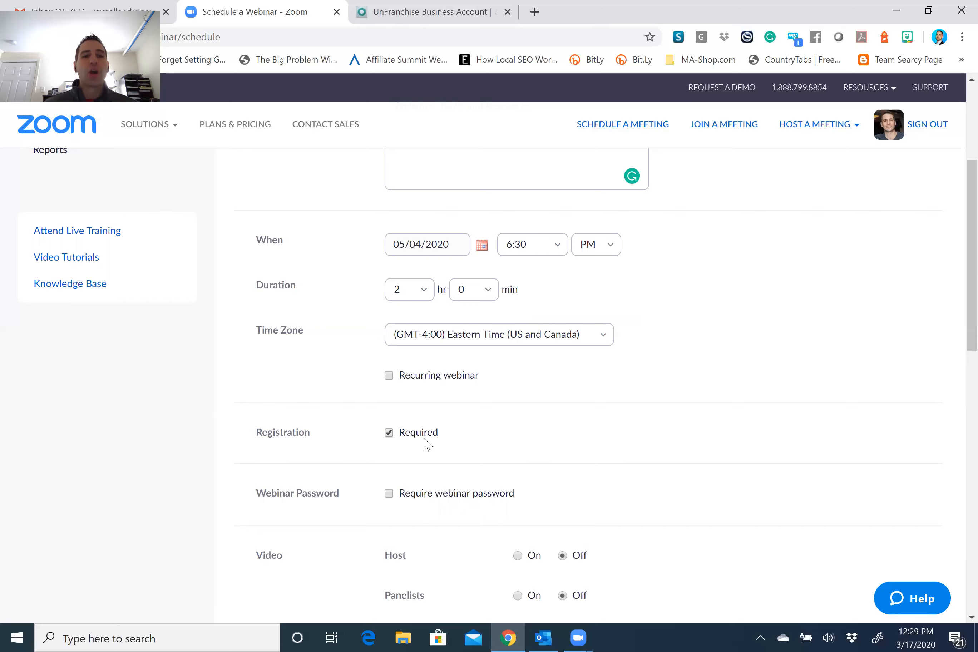
Require a webinar password, keeping the generated one.
click(389, 494)
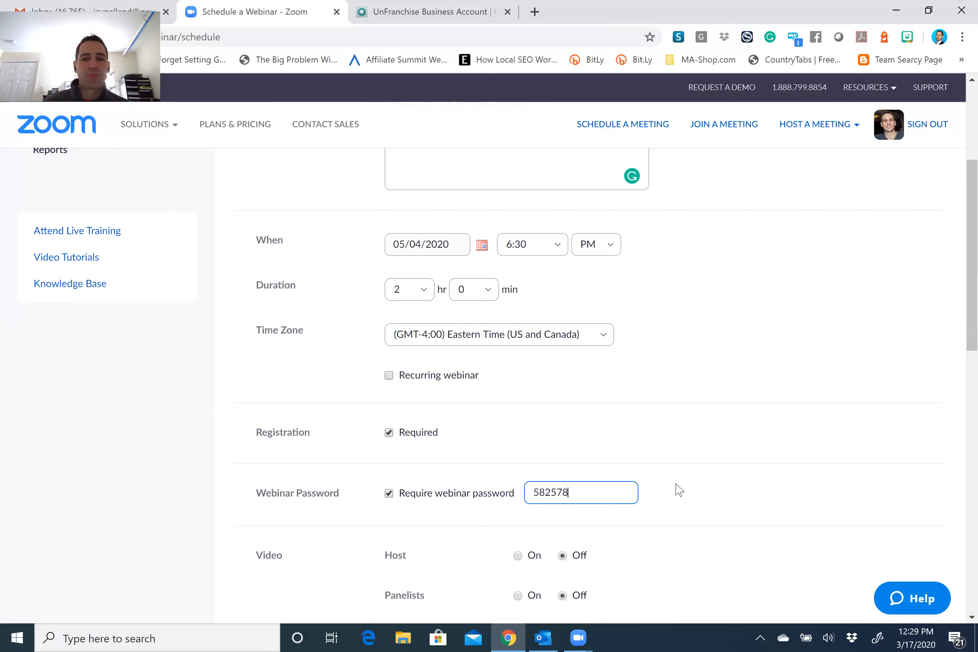
double_click(539, 494)
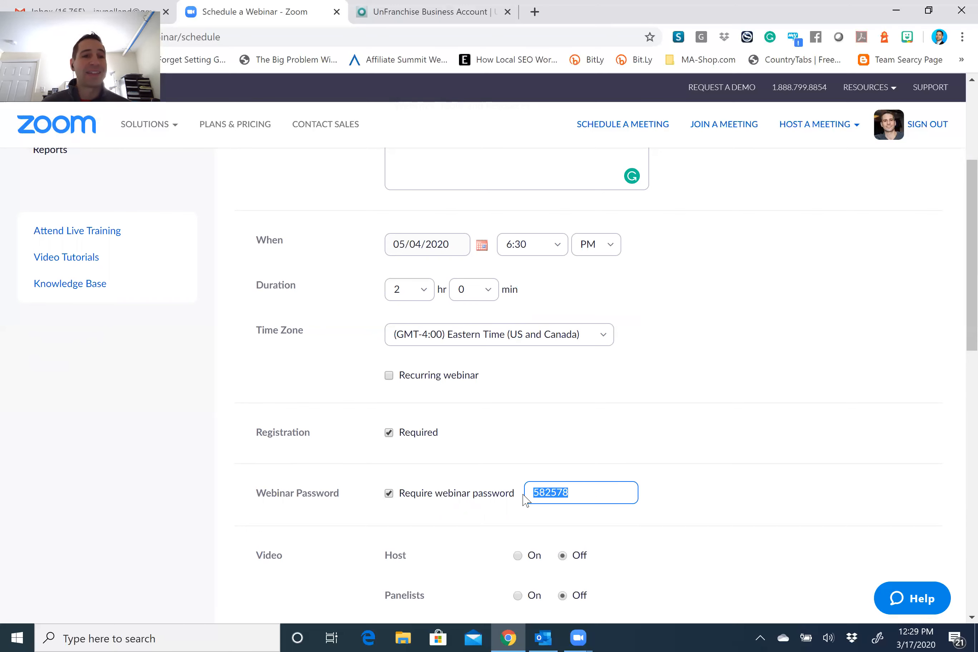
click(662, 497)
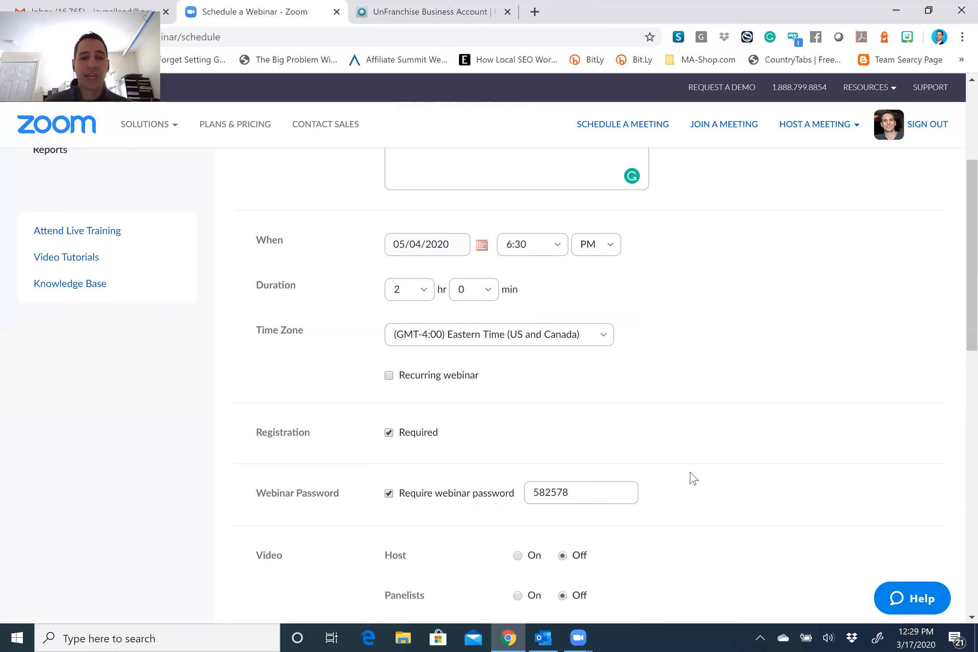
Review the remaining webinar options and schedule the webinar.
scroll(690, 475, down, 2)
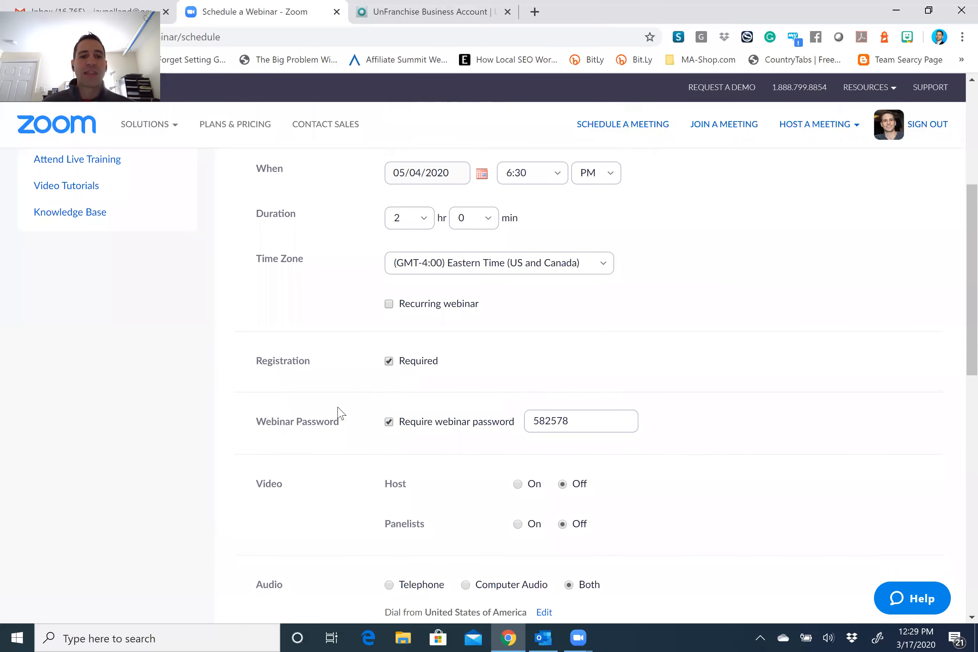
scroll(328, 410, down, 3)
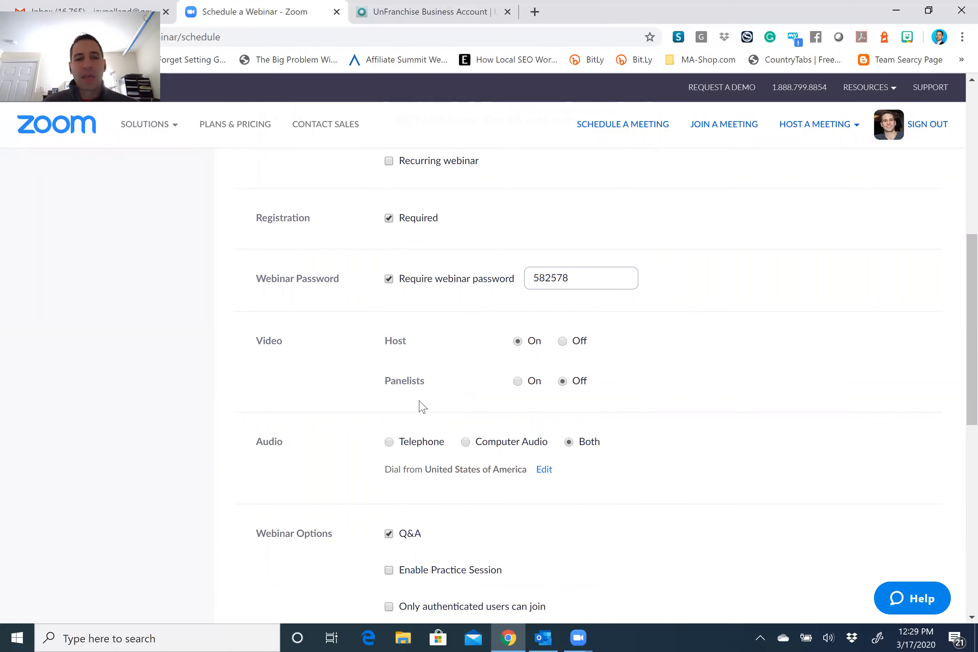
mouse_move(425, 389)
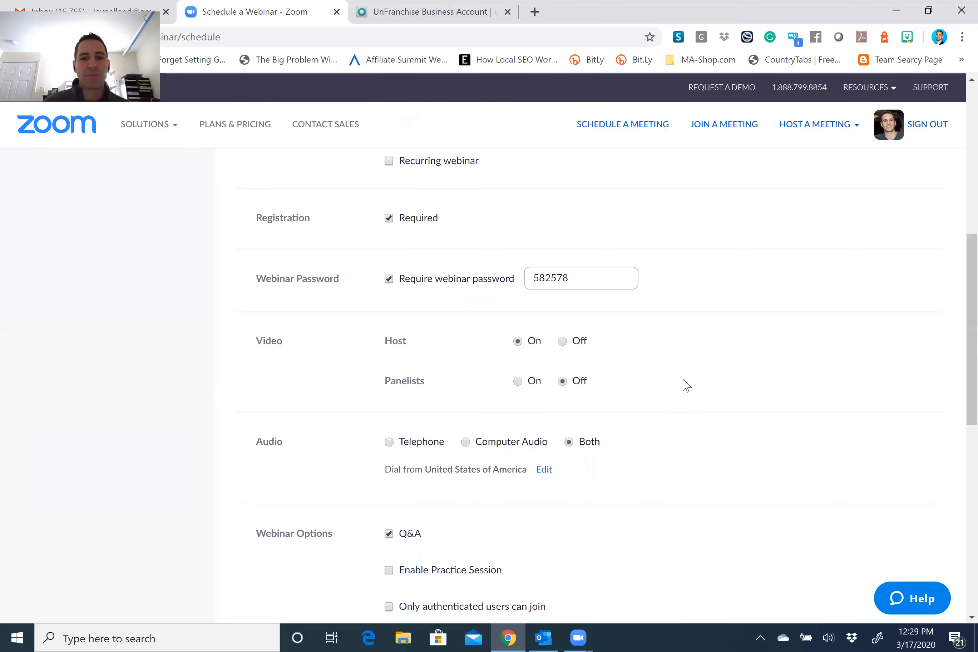
scroll(653, 398, down, 3)
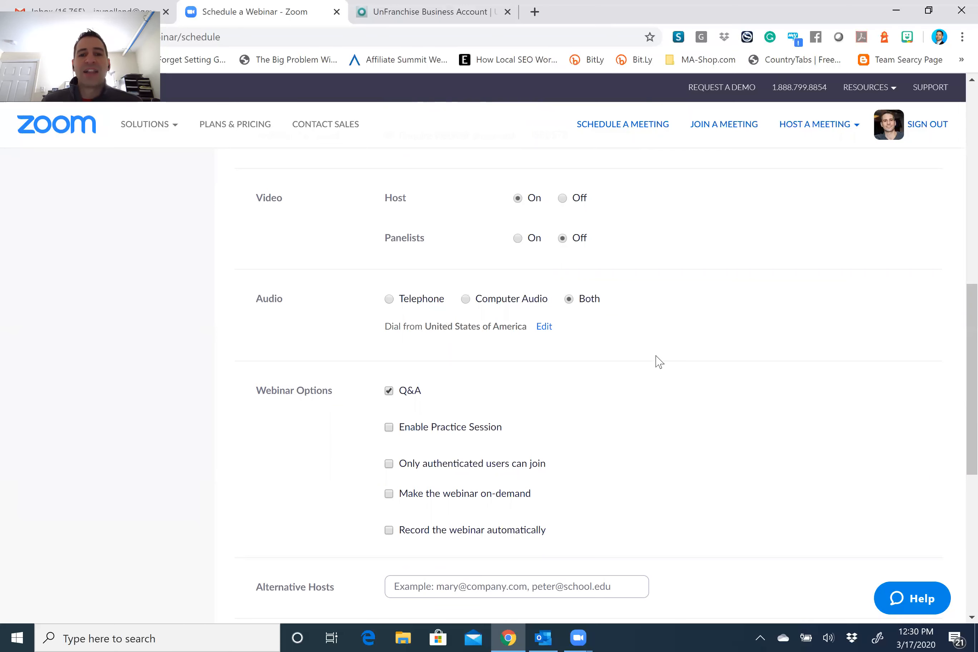
scroll(273, 334, down, 3)
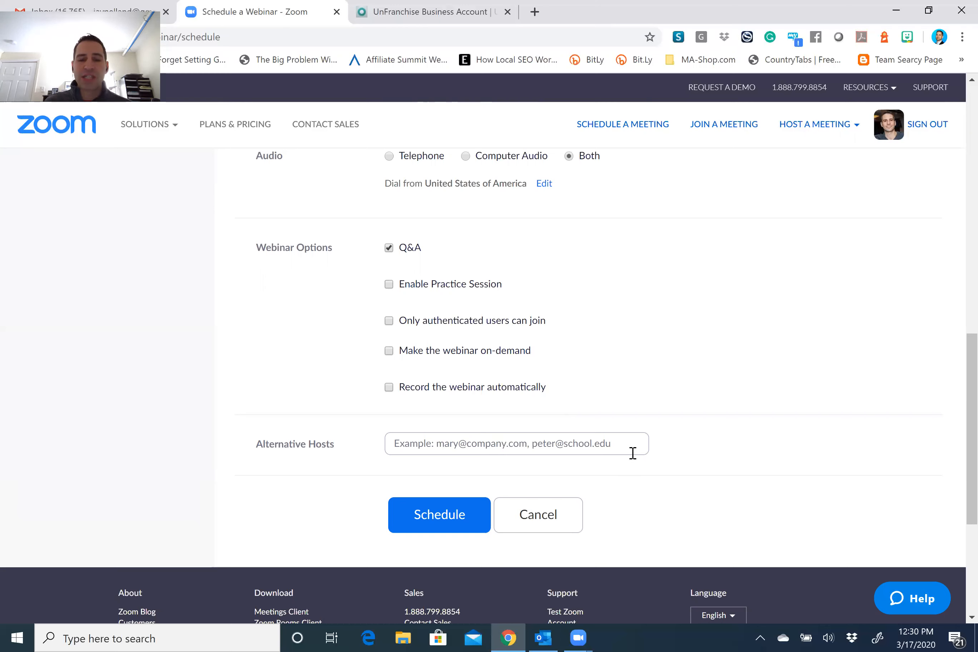
click(462, 521)
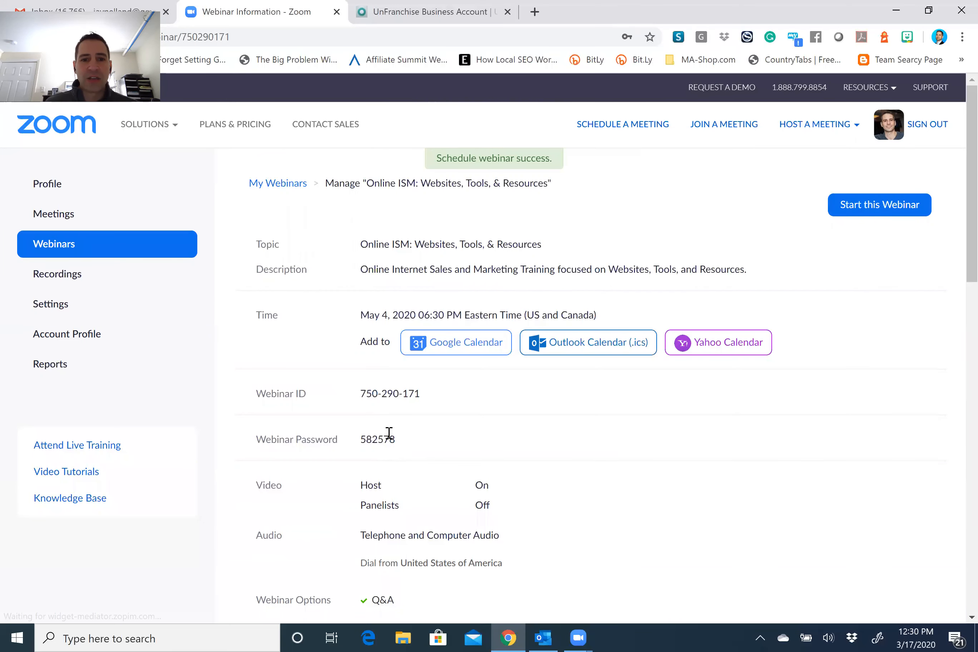
Open the registration approval settings from the scheduled webinar's page.
scroll(362, 393, down, 6)
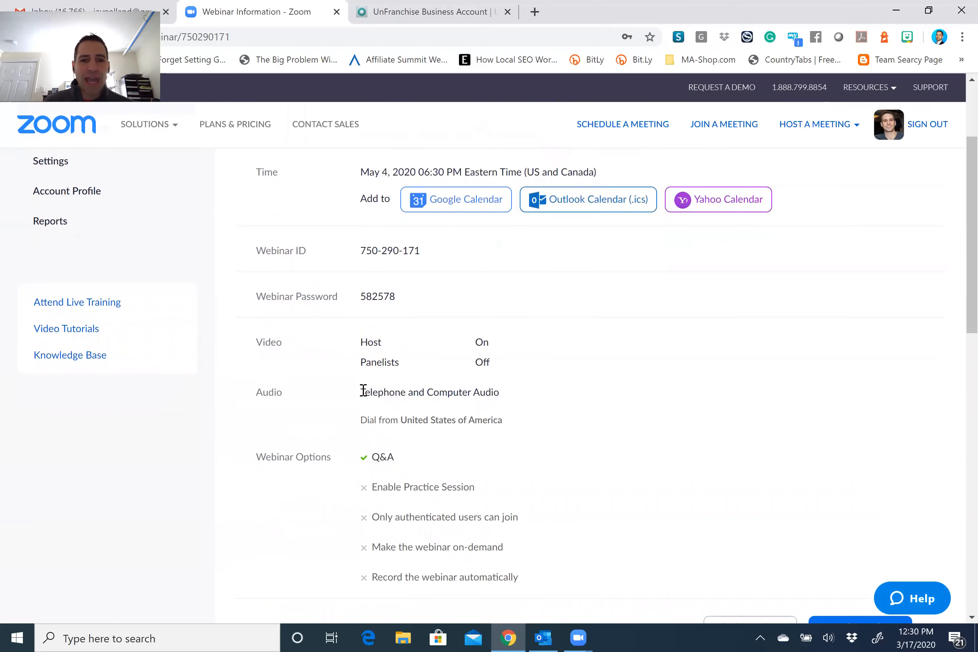
scroll(364, 398, down, 5)
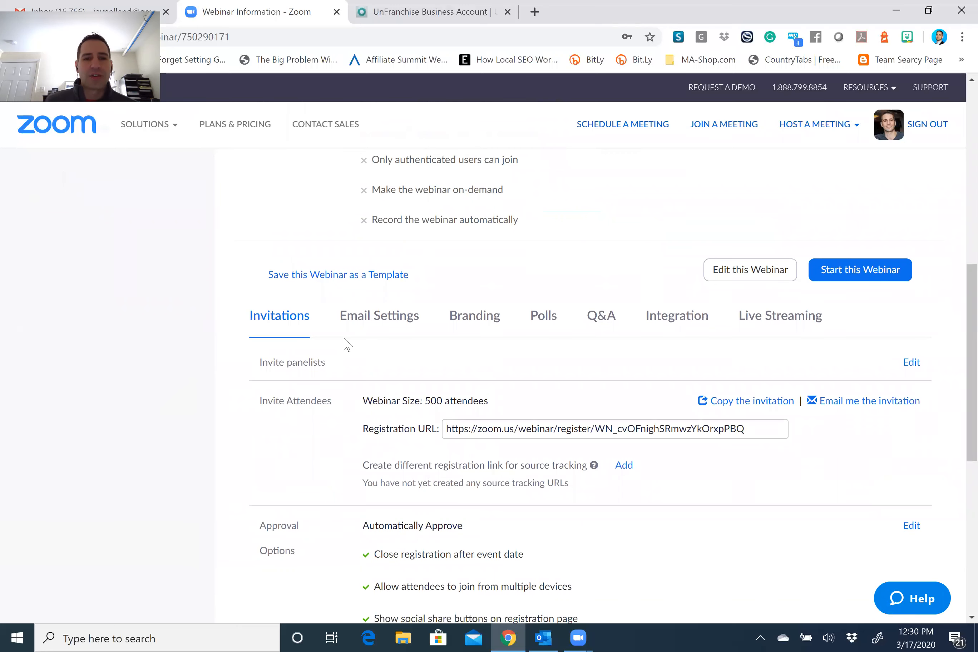
scroll(346, 346, down, 2)
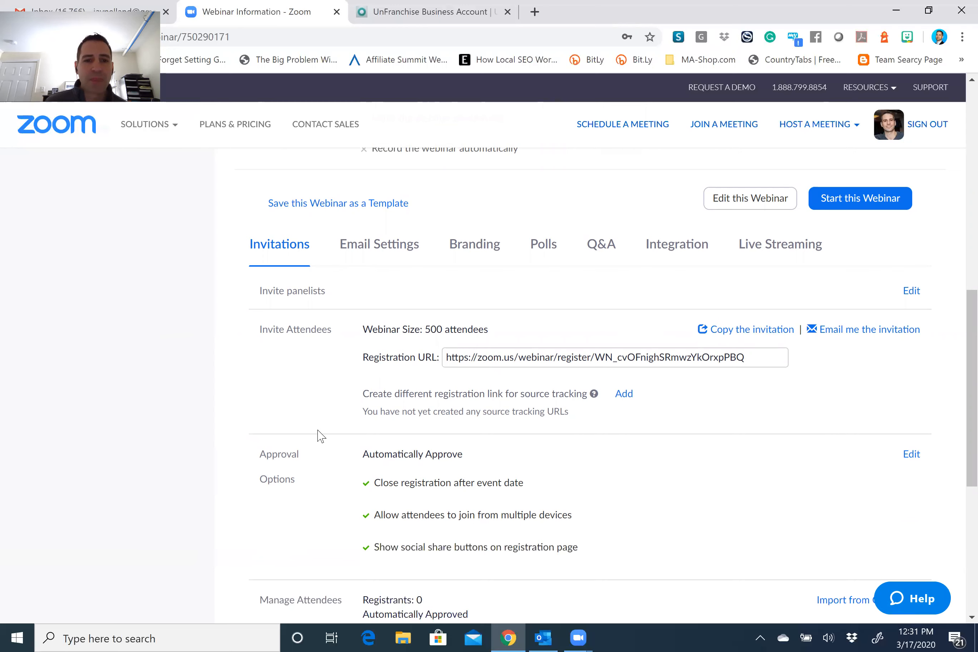
scroll(342, 426, down, 1)
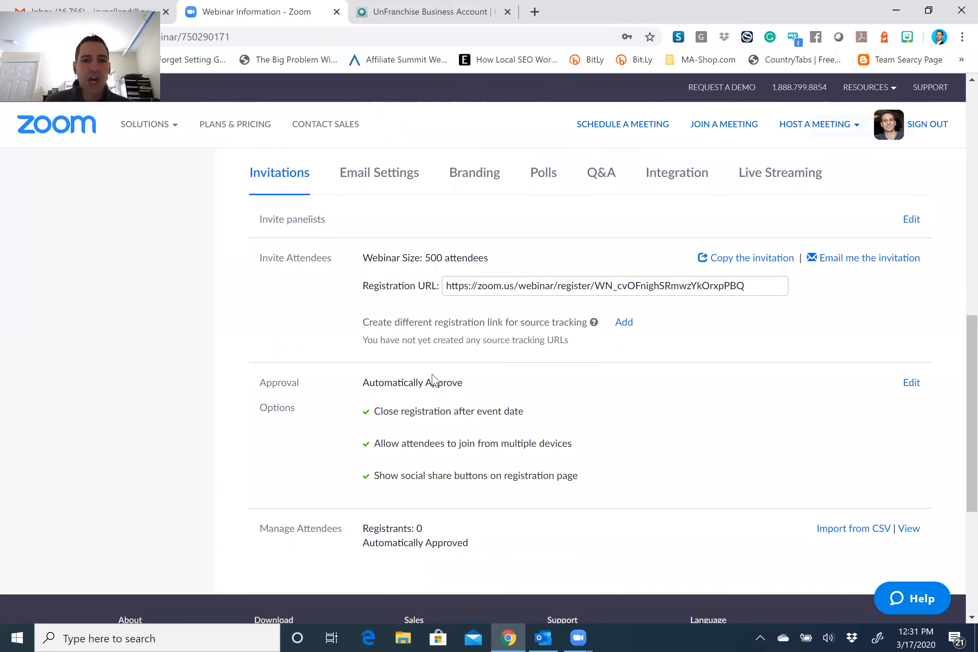
click(911, 384)
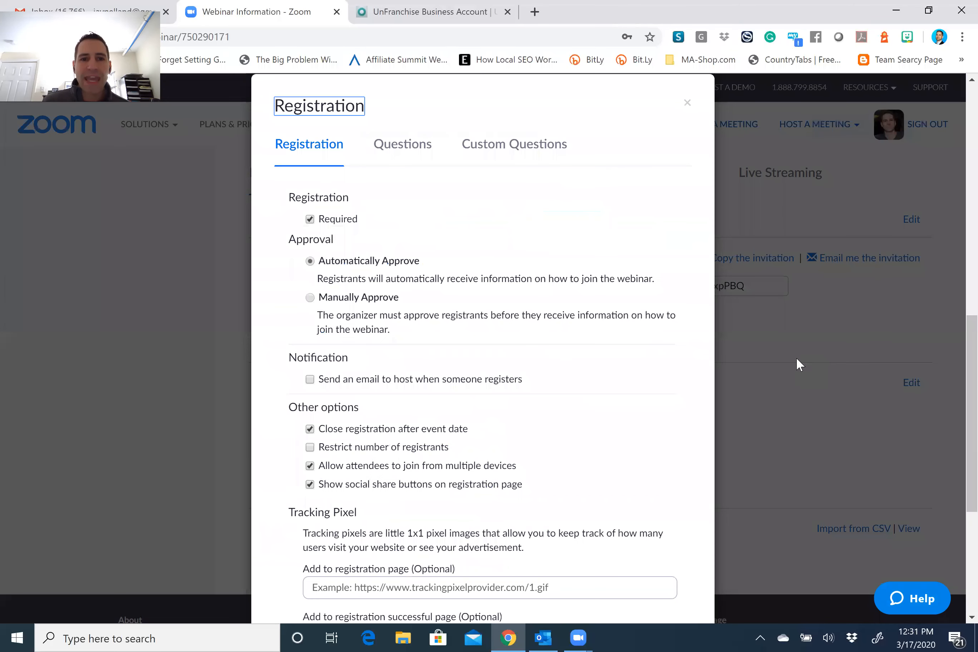
Switch registration to Manually Approve, keep social share buttons, and save all changes.
click(310, 298)
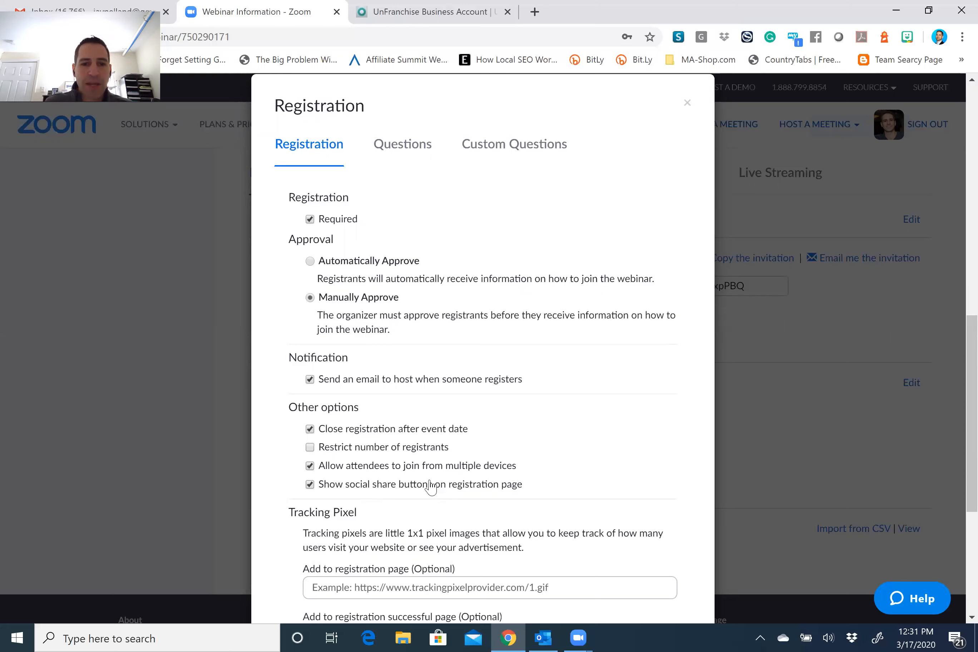
click(310, 484)
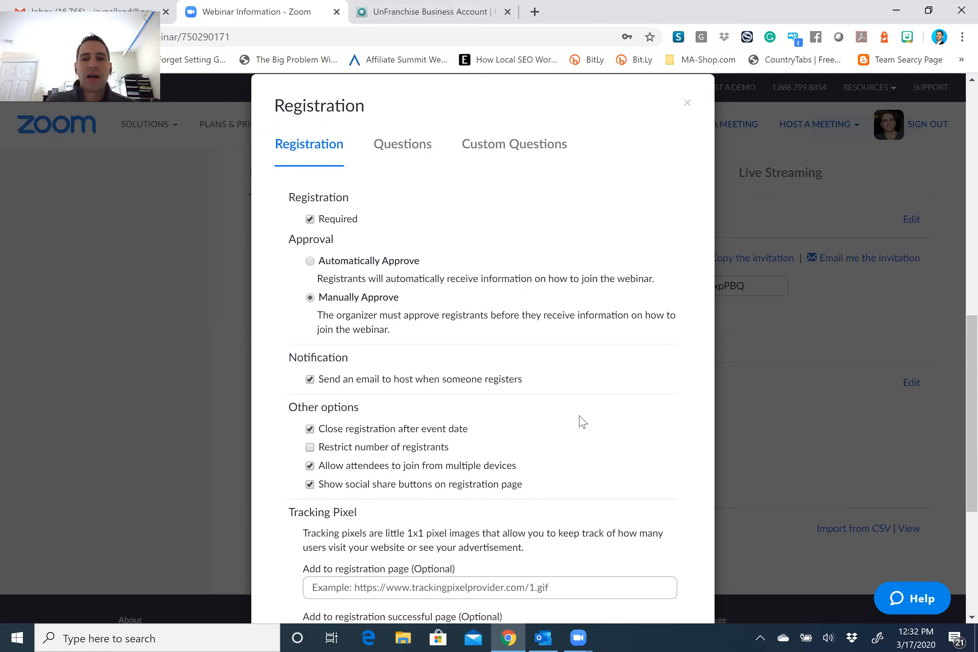
scroll(589, 429, down, 3)
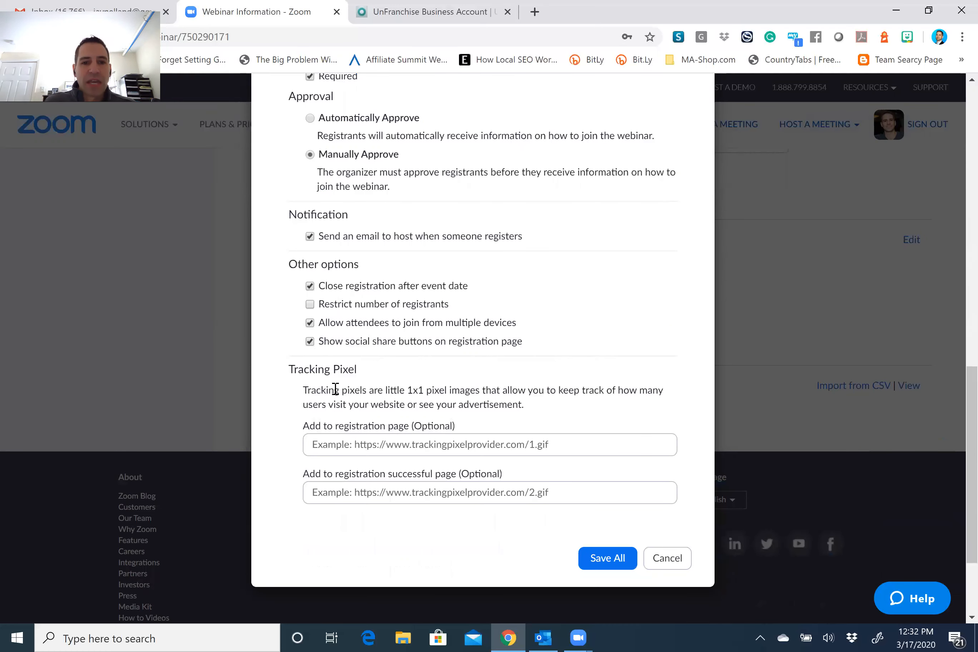
click(610, 559)
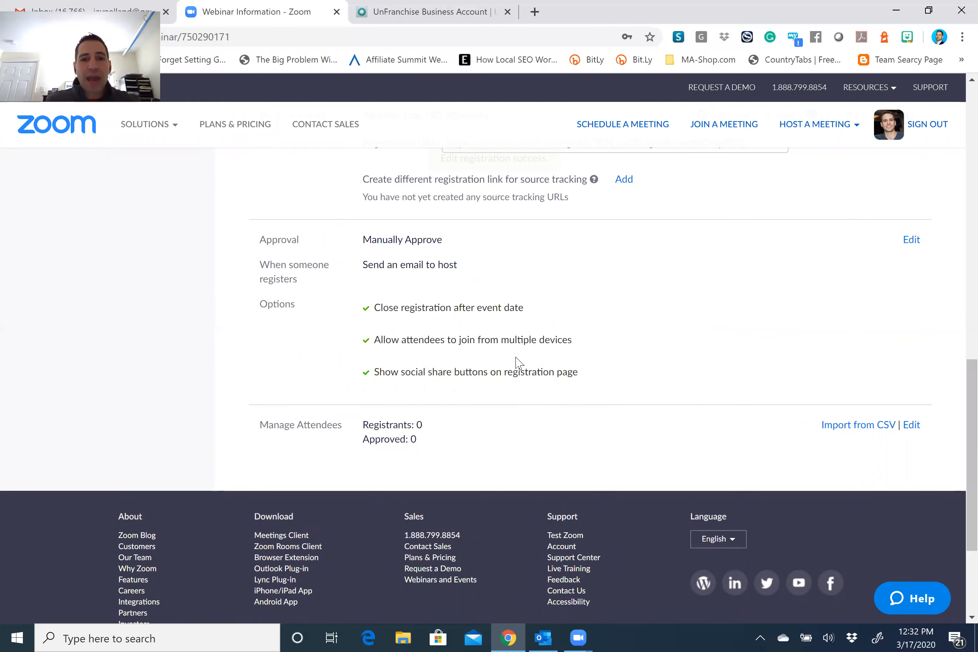
scroll(524, 391, up, 5)
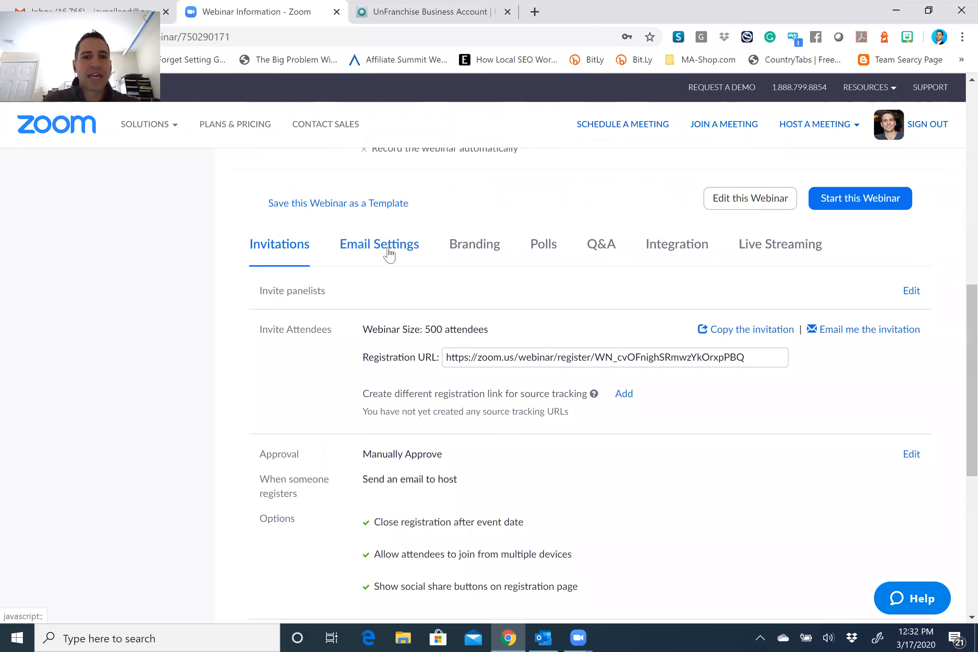
Open the Confirmation Email to Registrants editor from the webinar's Email Settings.
click(389, 254)
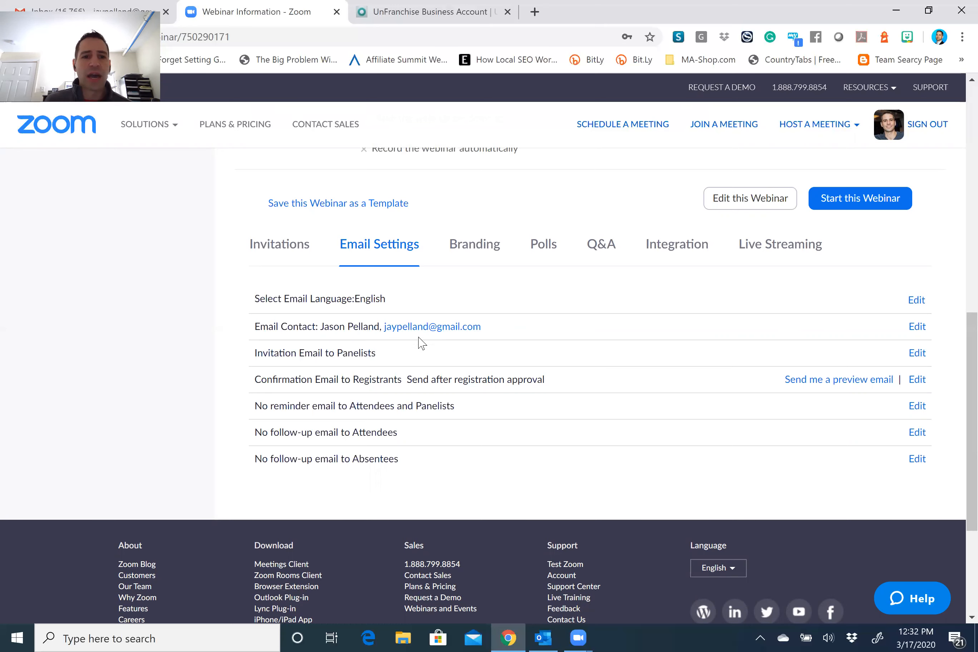
scroll(416, 337, down, 2)
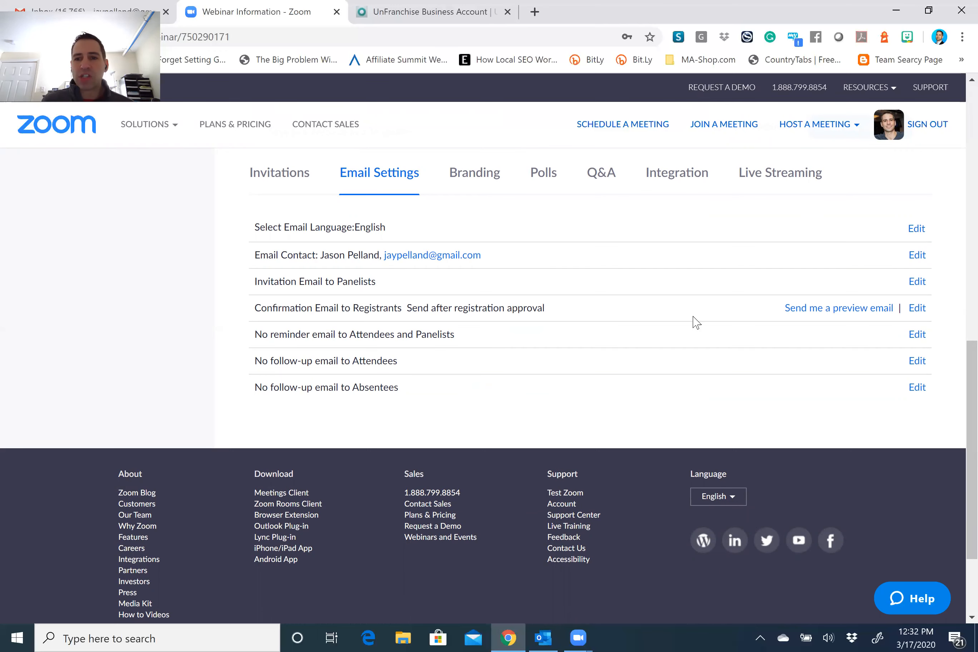
click(917, 310)
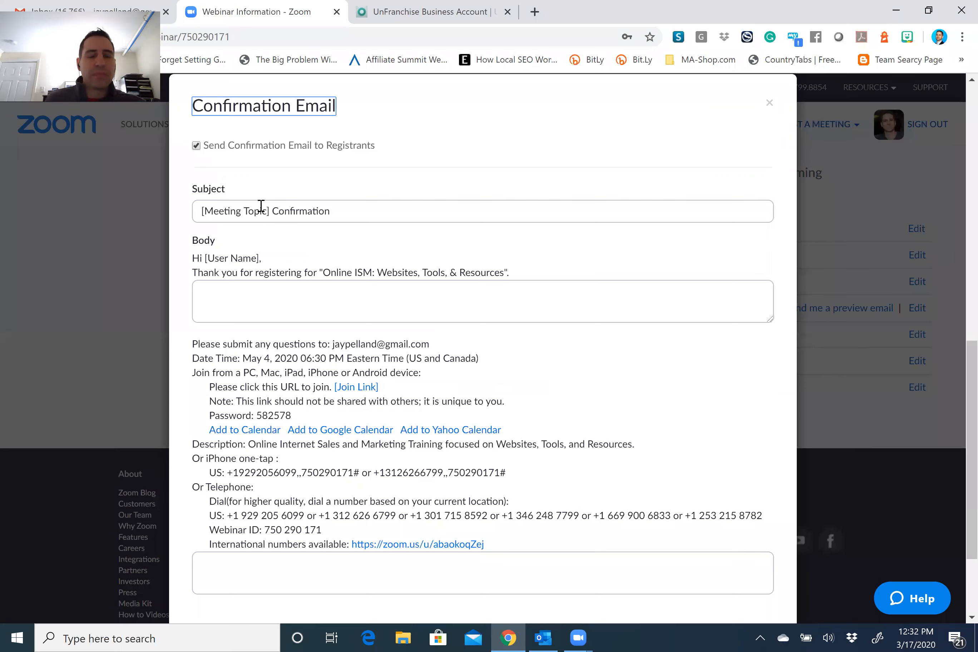
Add a note to download the ISM Handout and ISM Checklist from unfranchise.com > Support.
click(333, 286)
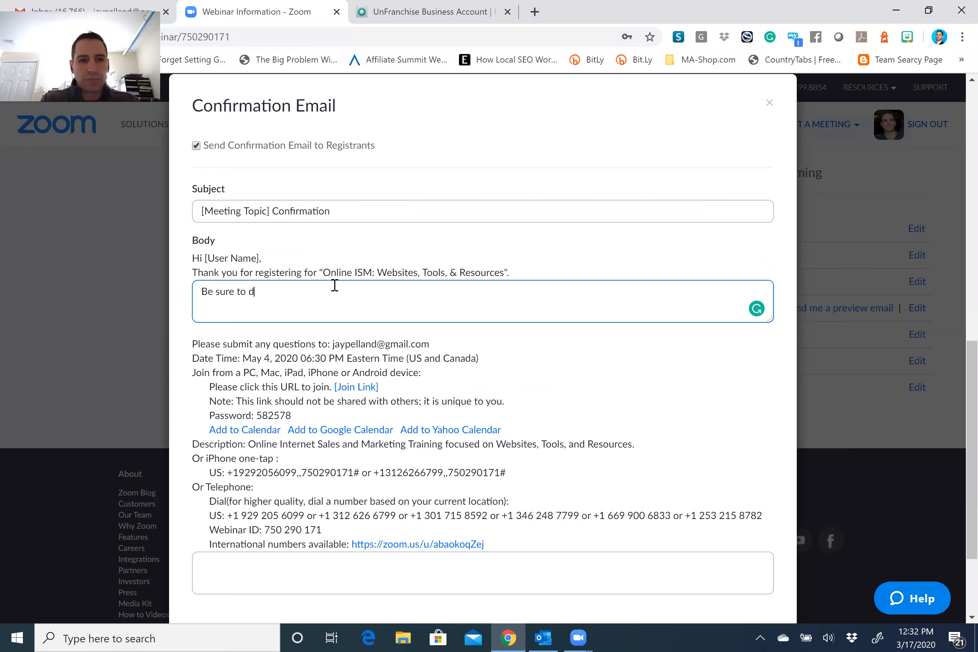
text(Be sure to download the )
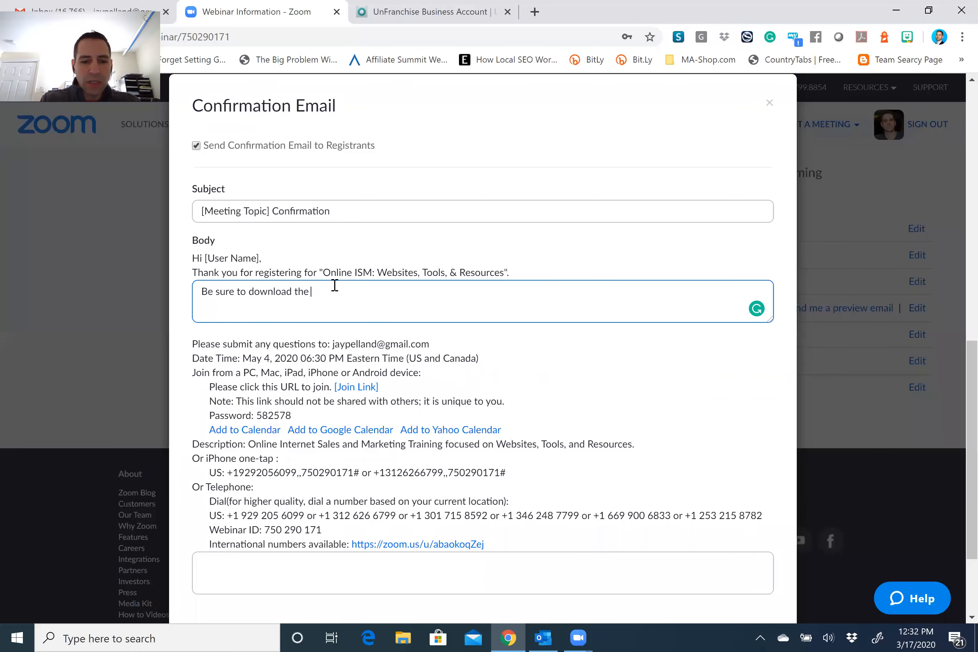
text(ISM Websites, Tools, and Resourc)
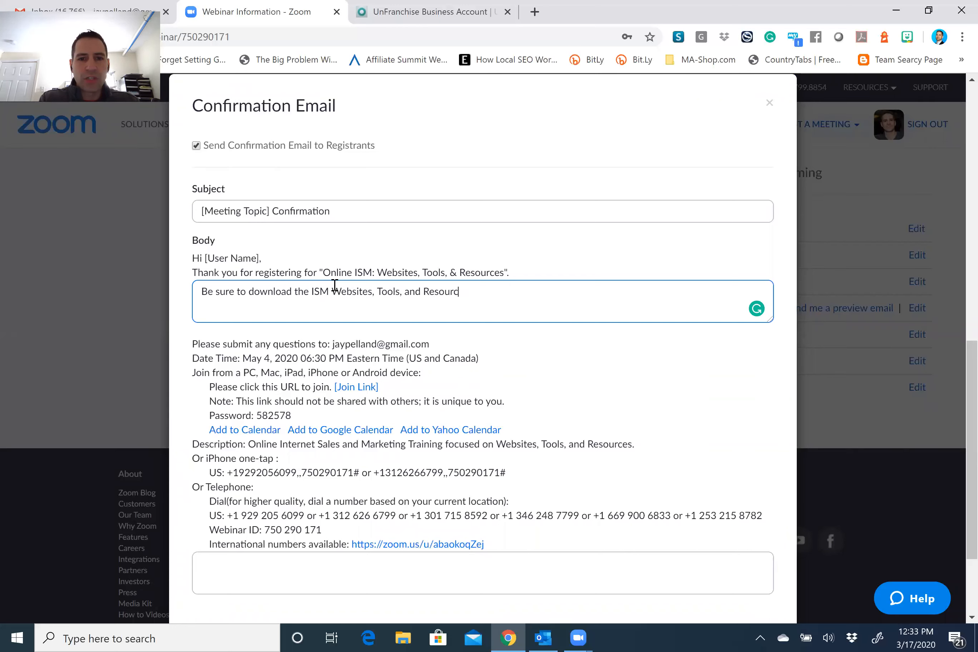
text(es Hand)
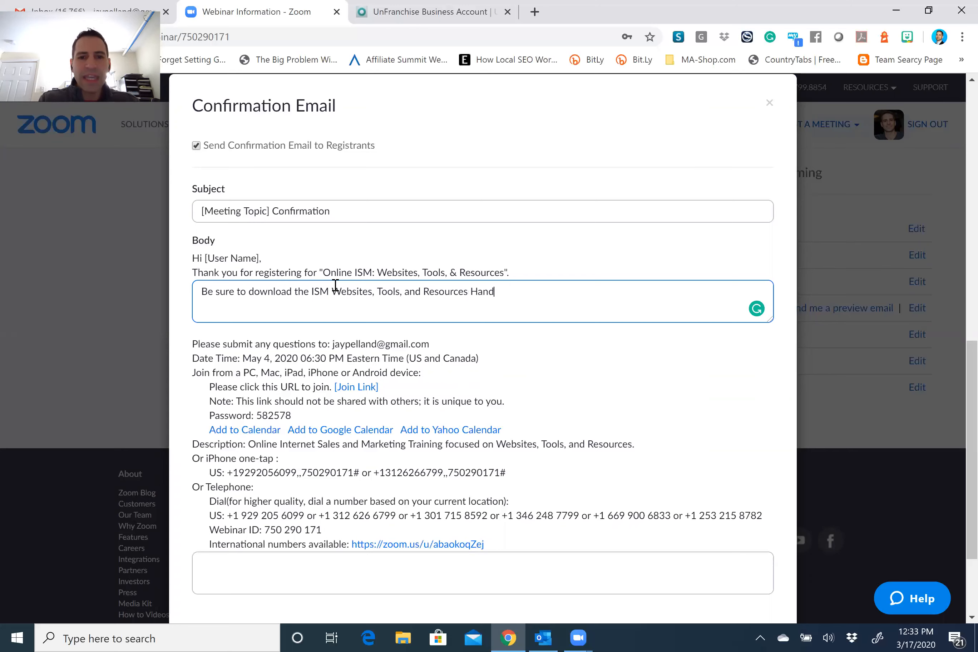
text(out from unferanchise)
key(BackSpace)
key(BackSpace)
key(BackSpace)
key(BackSpace)
key(BackSpace)
key(BackSpace)
key(BackSpace)
text(anchise.com >)
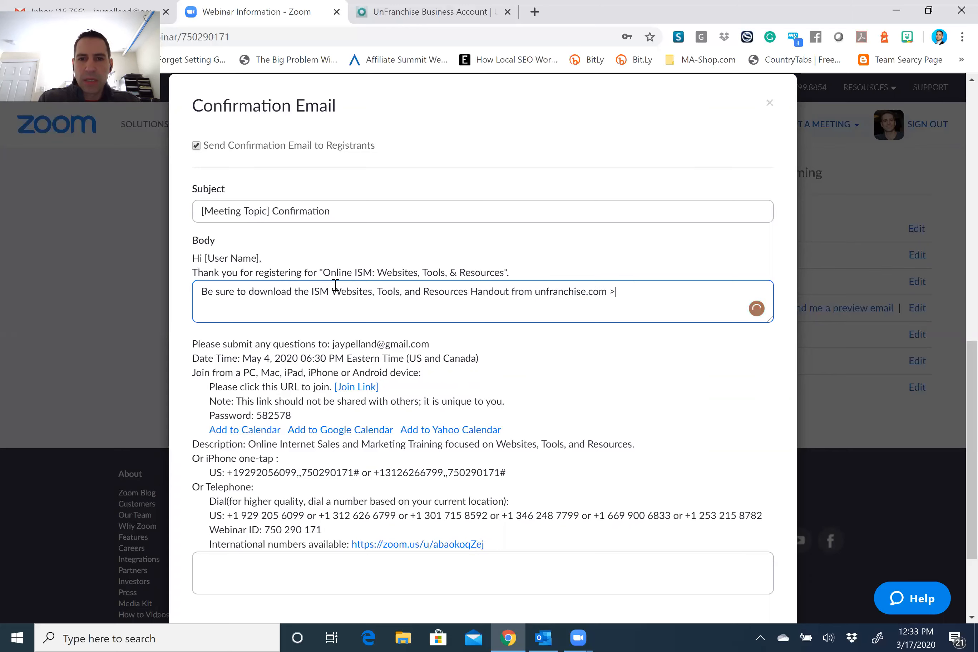
text( Support Materials)
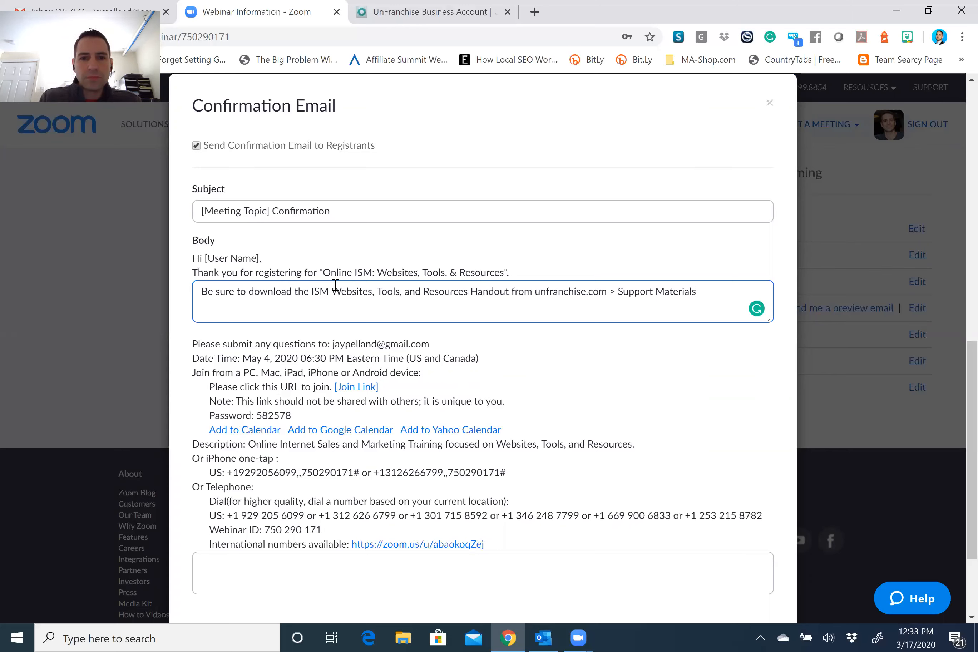
click(510, 291)
text(and ISM )
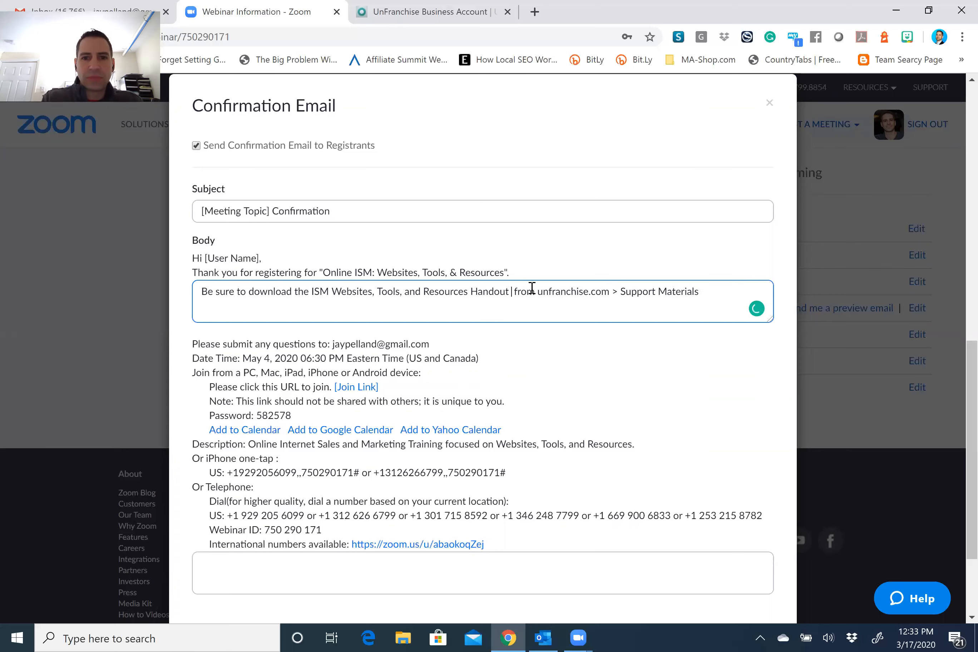
text(Checklist)
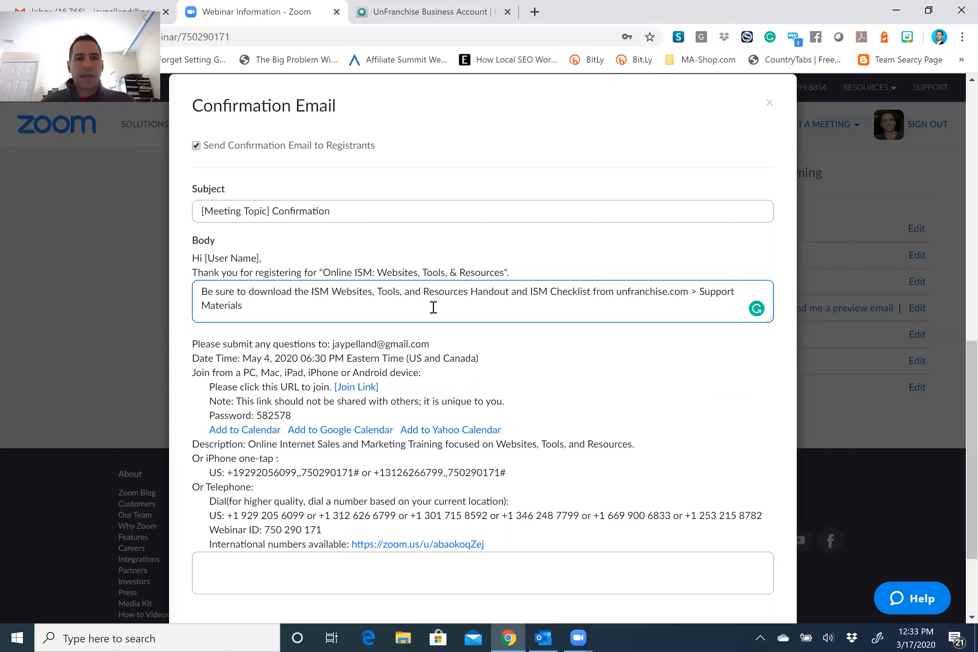
Close with 'I look forward to seeing you' plus the host's name, and save the email.
click(399, 570)
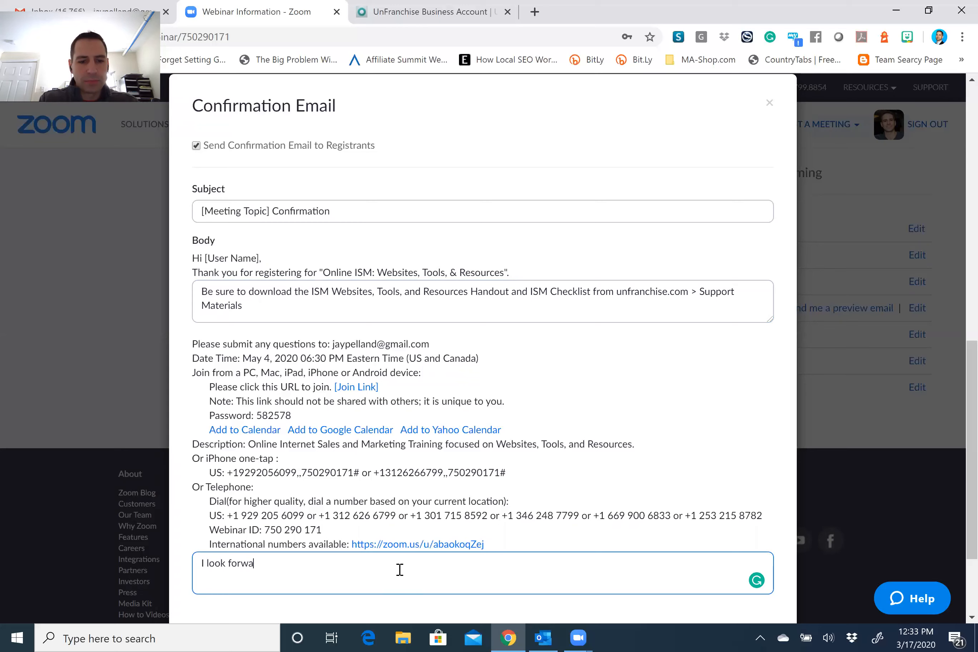
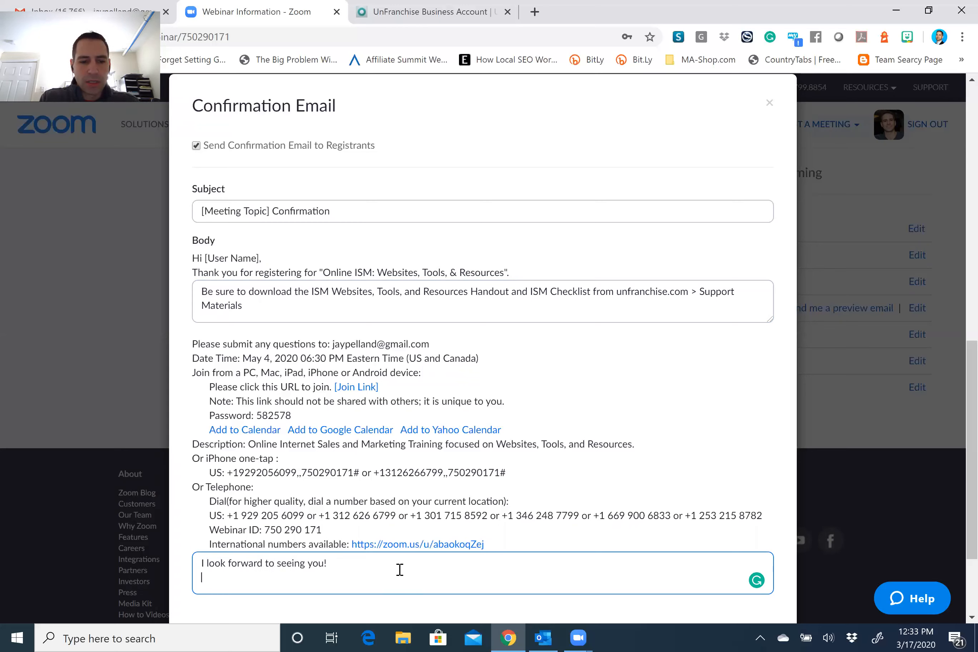
key(Return)
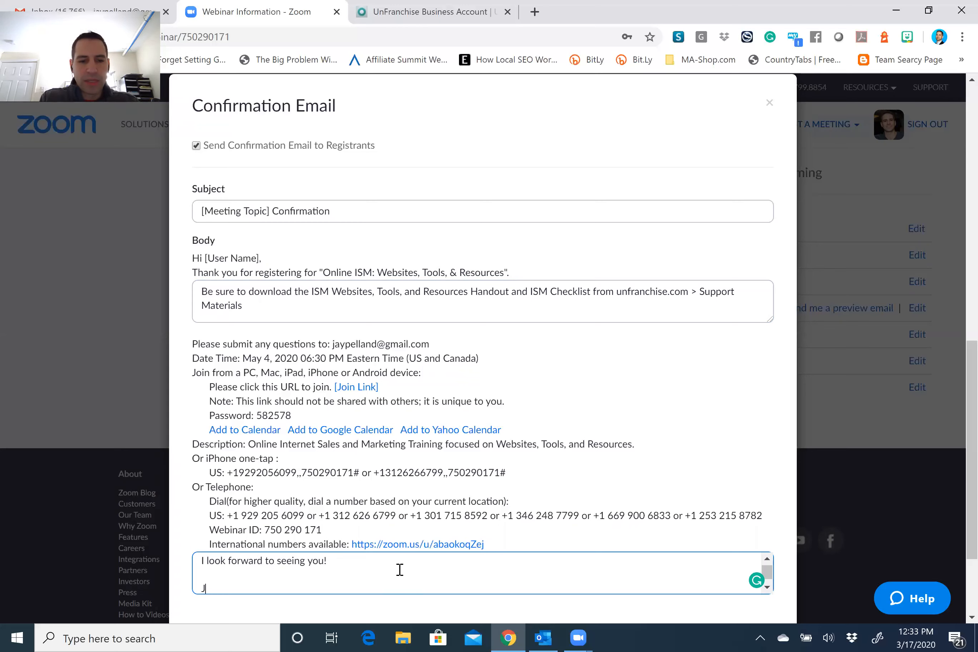
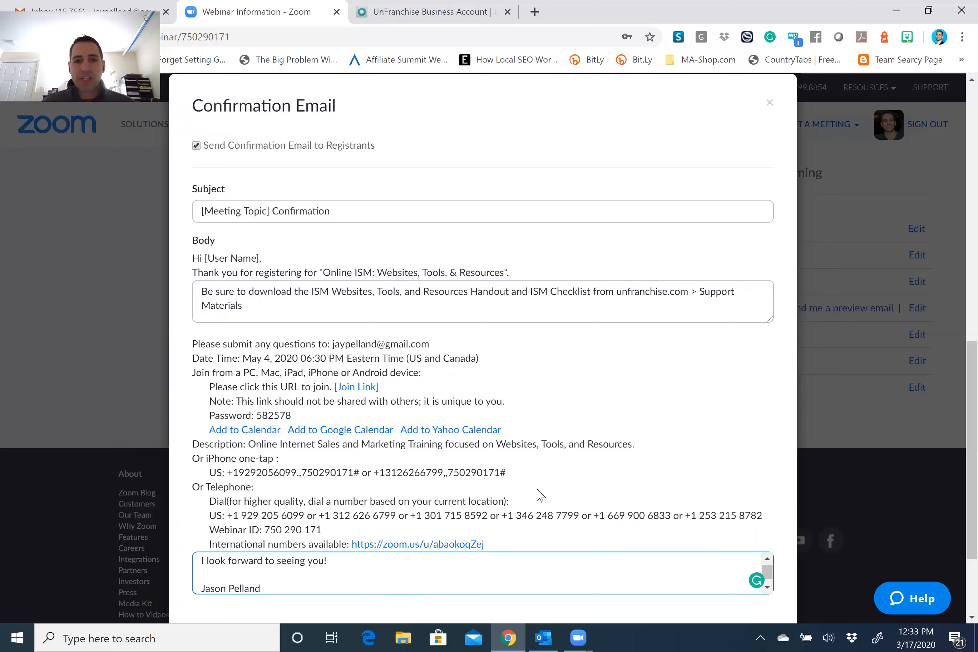
scroll(539, 497, down, 3)
click(682, 518)
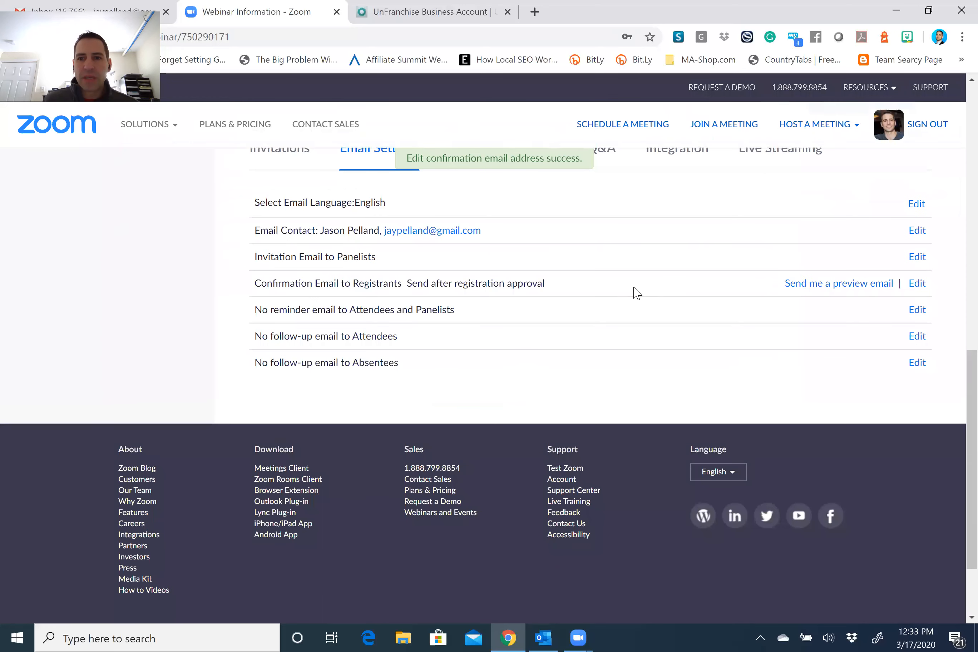
Send a preview confirmation email and set reminder emails for 1 hour and 1 day before the webinar.
click(859, 286)
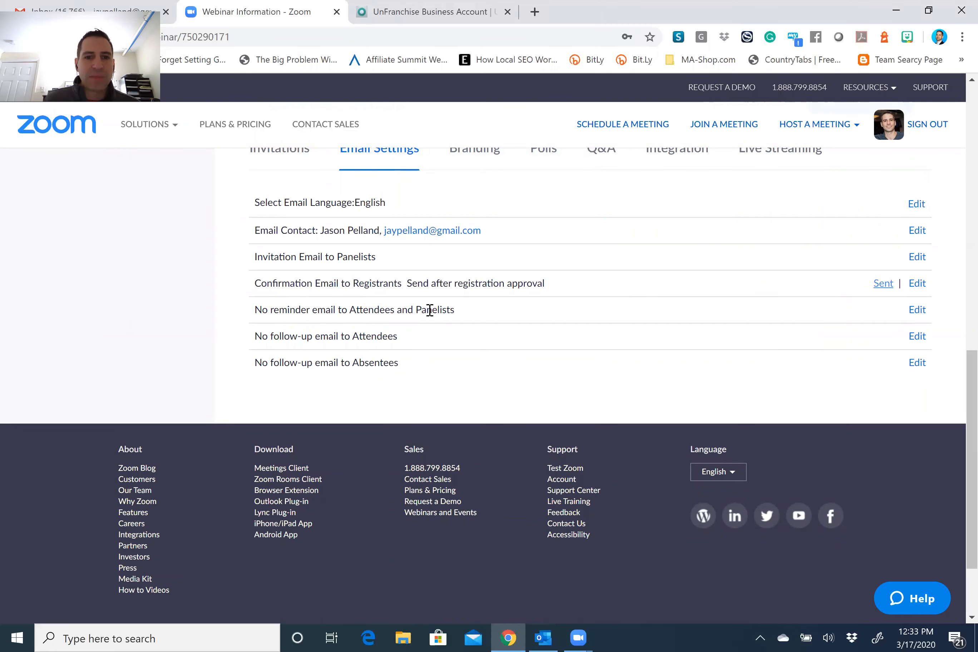
click(921, 315)
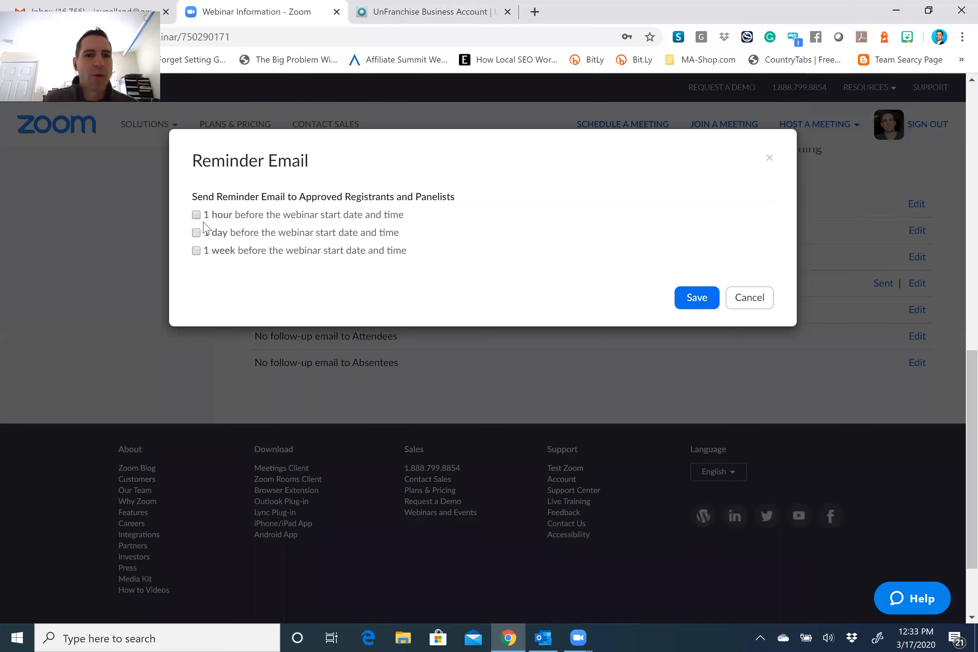
click(202, 220)
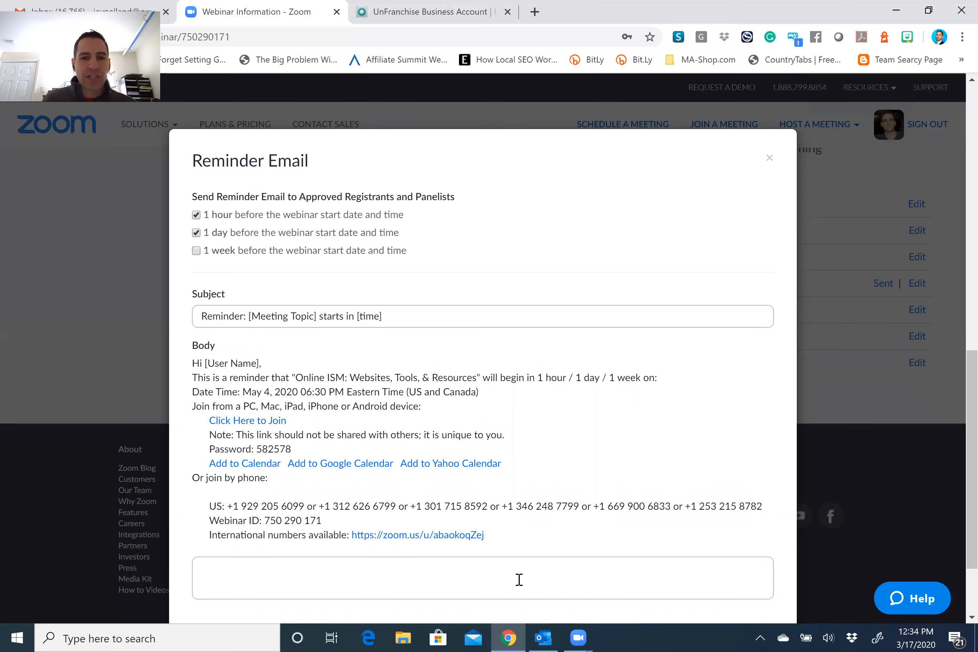
scroll(654, 329, down, 3)
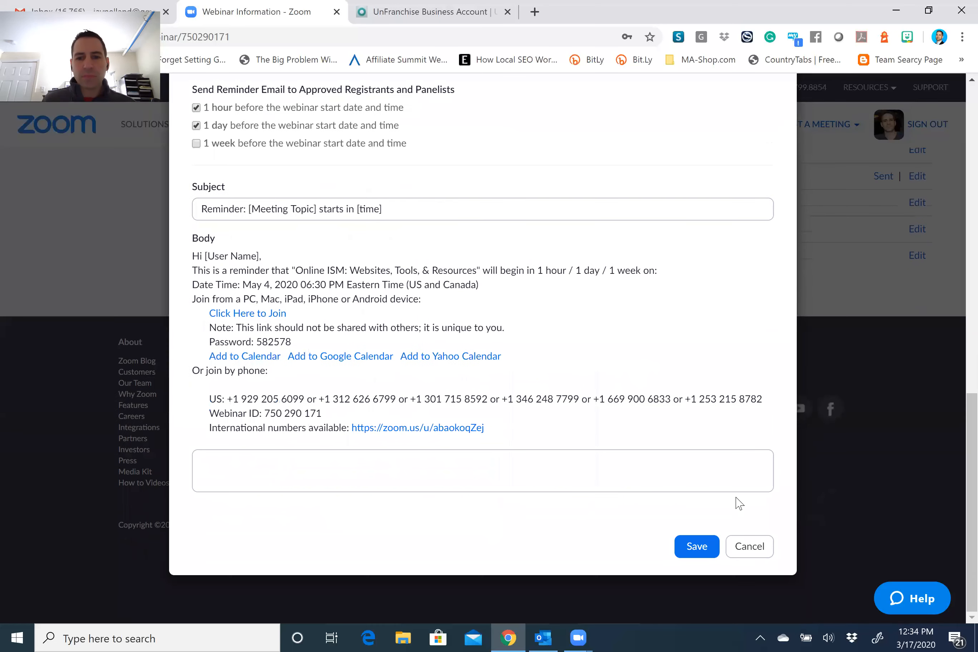
click(707, 554)
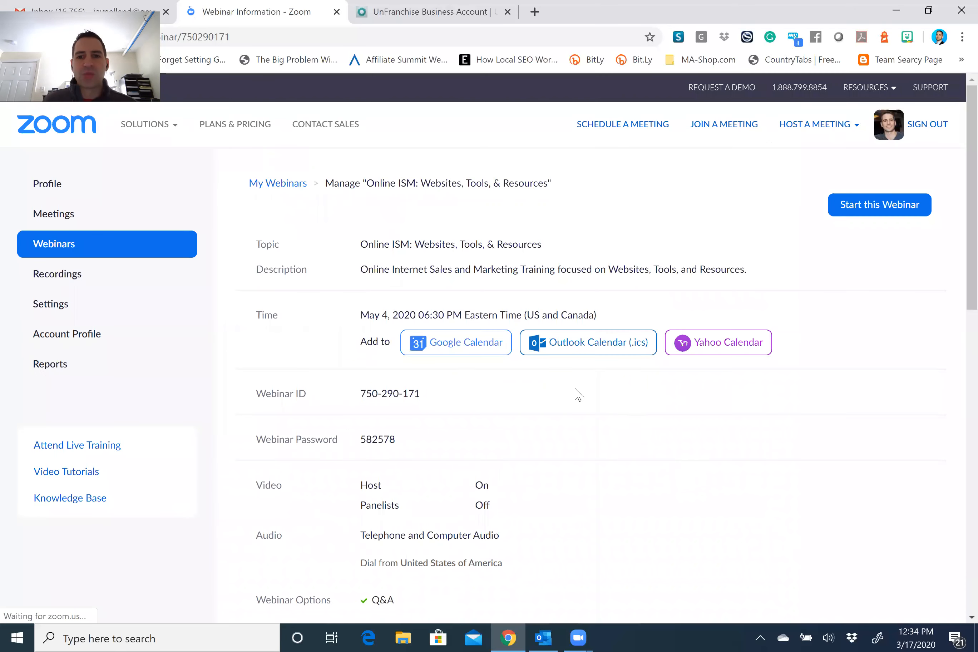
scroll(683, 509, down, 4)
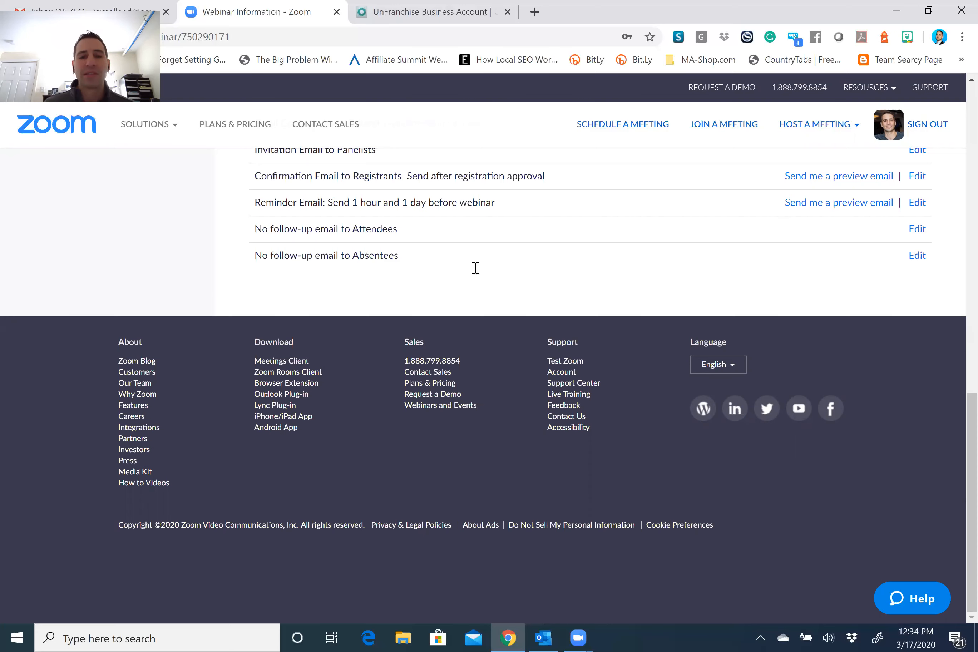
scroll(475, 268, up, 5)
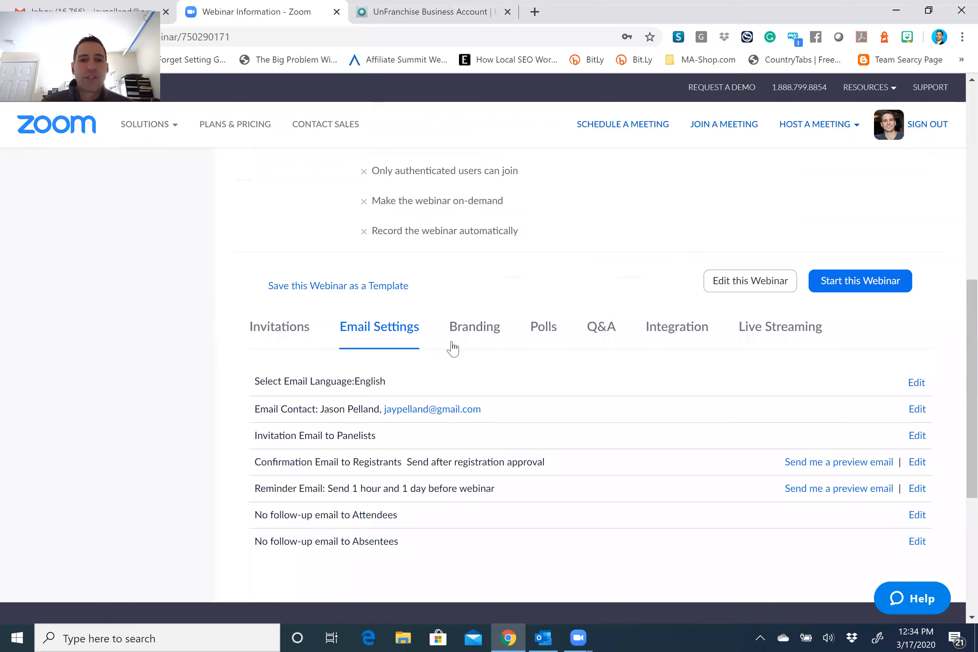
Show the webinar's Branding settings and scroll through them.
click(479, 333)
scroll(421, 319, down, 2)
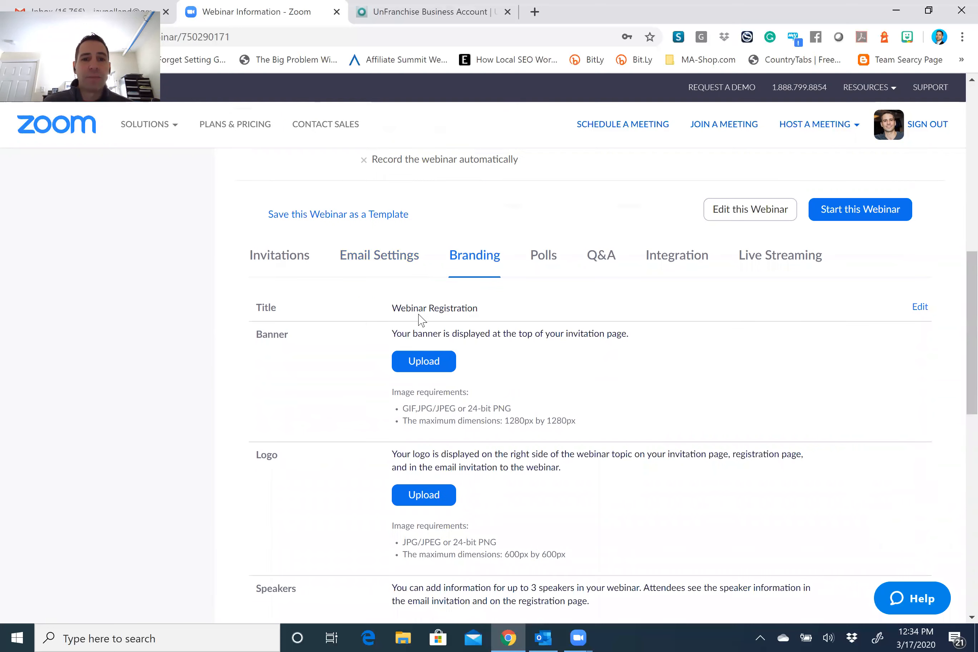
scroll(454, 400, down, 3)
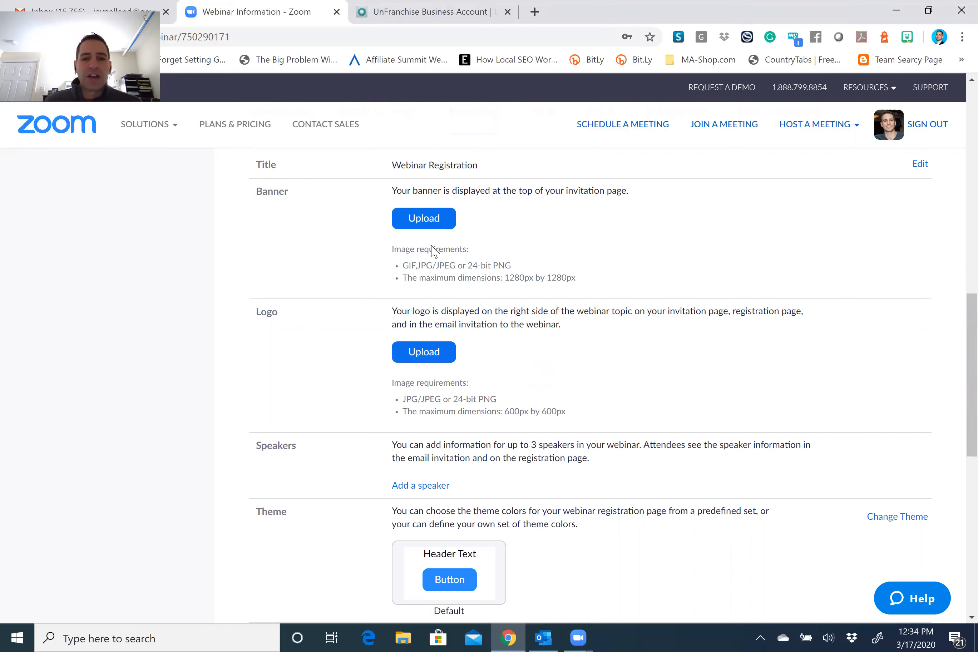
scroll(581, 364, down, 3)
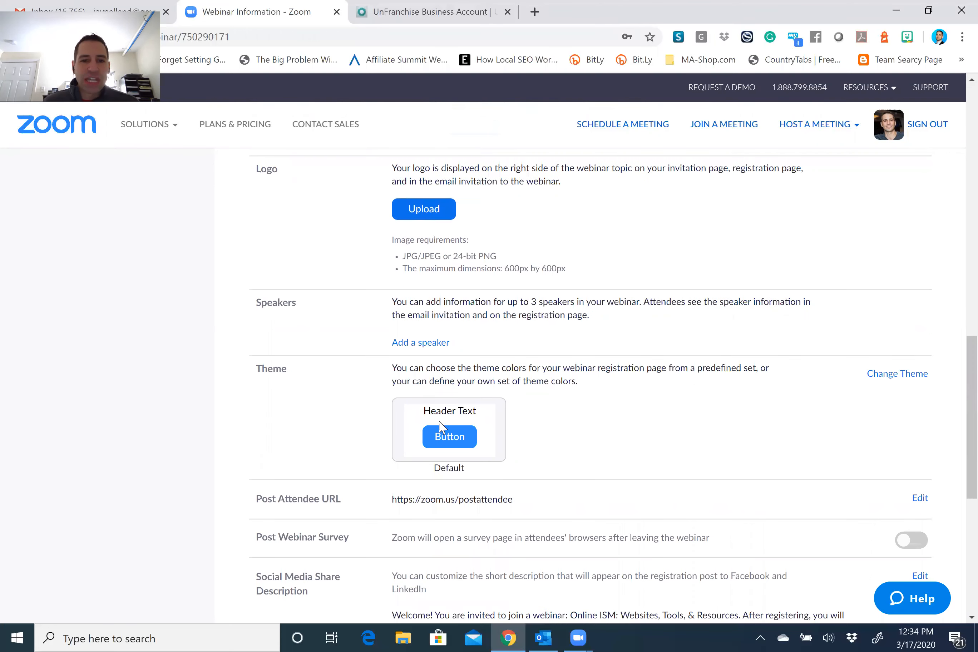
scroll(303, 351, down, 1)
scroll(306, 352, down, 2)
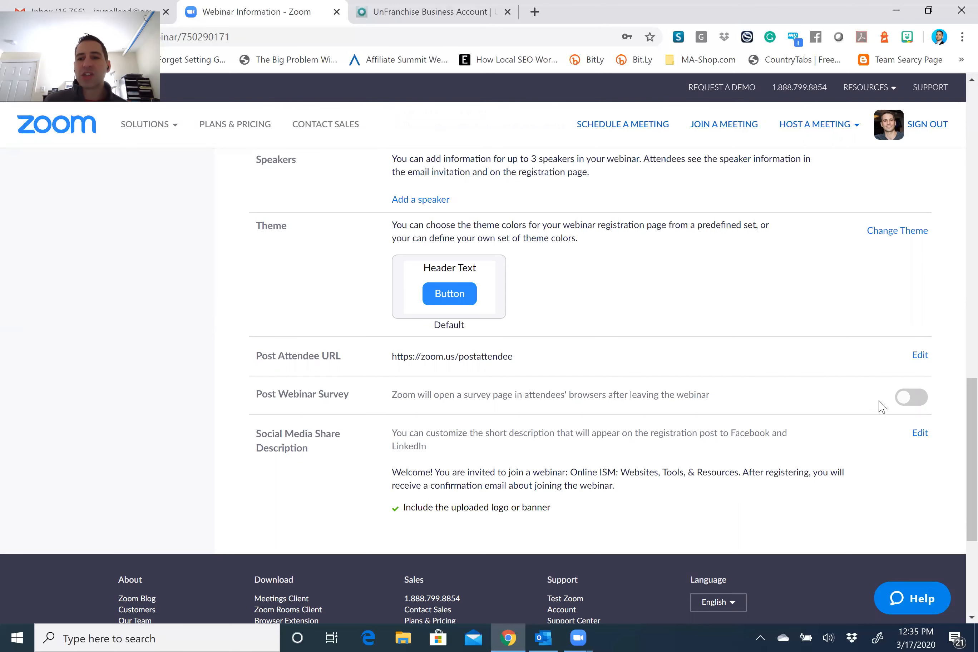
Turn on Post Webinar Survey and type 'htttp://', then clear it and switch the survey off.
click(913, 403)
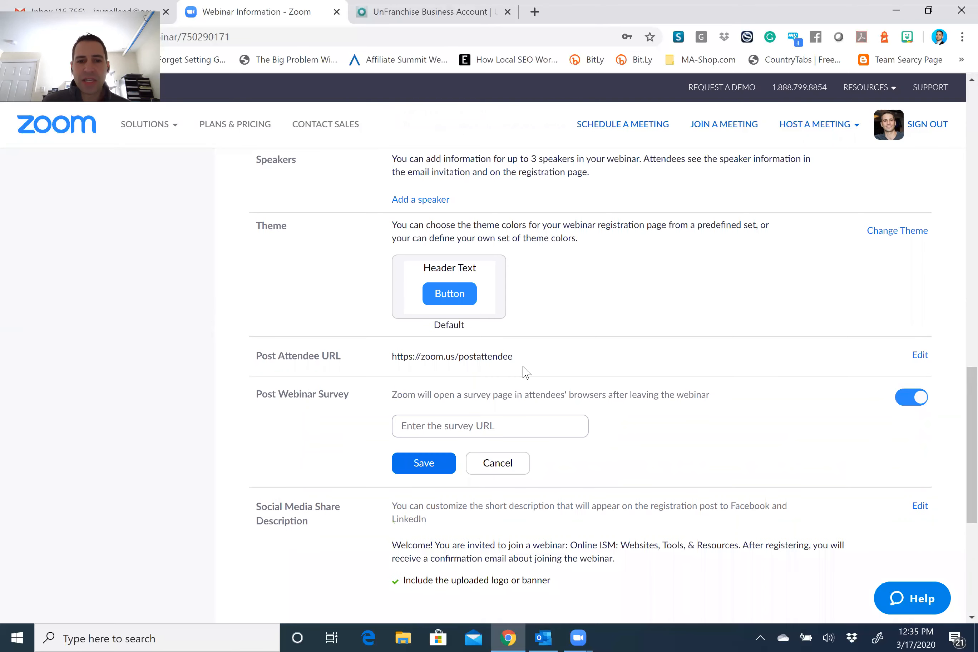
click(499, 428)
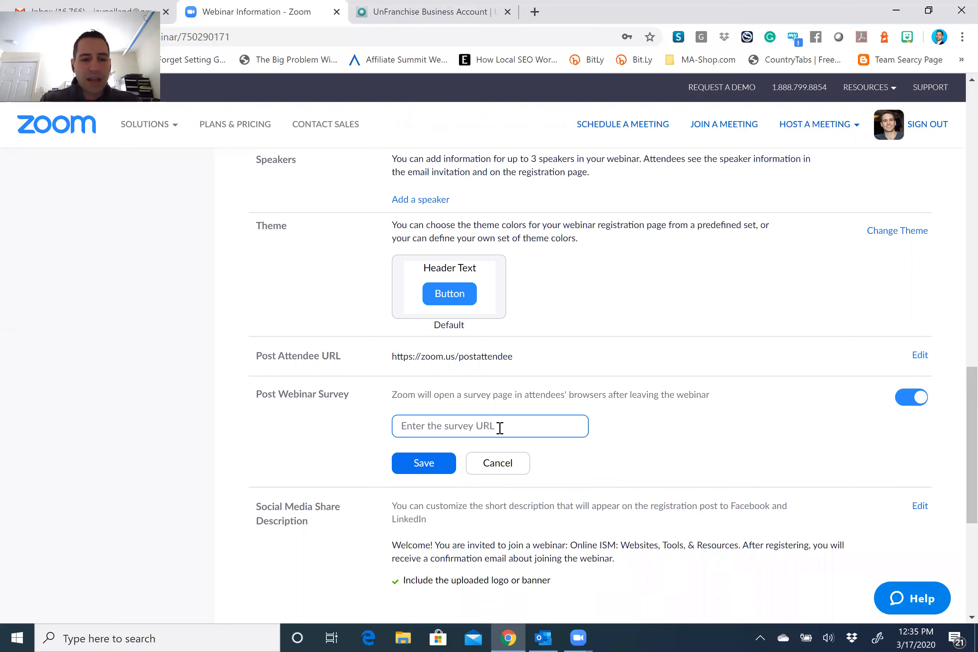
text(htttp://evalwct/mawc411.com)
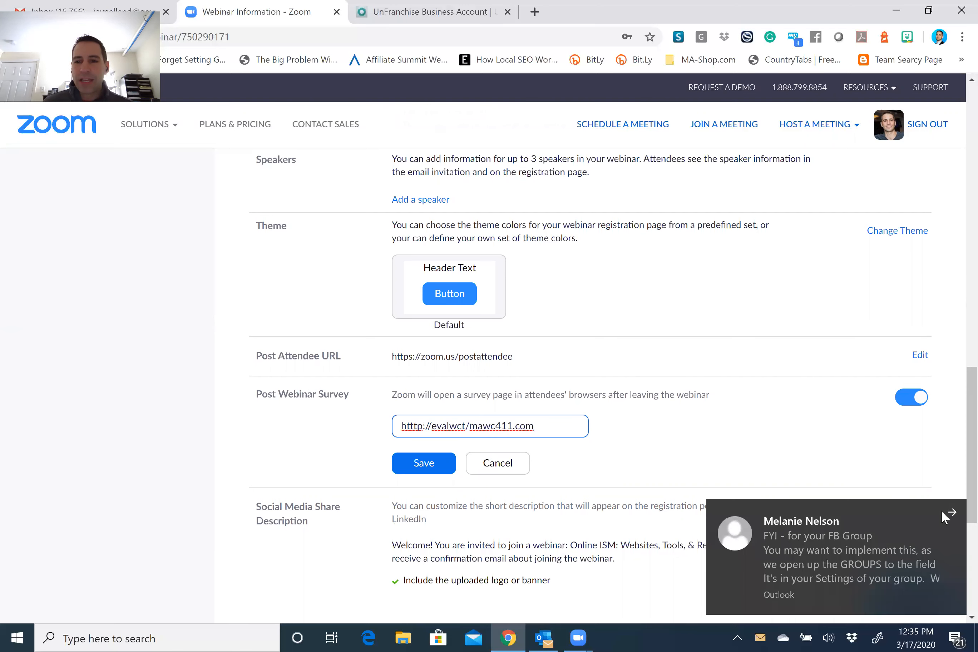
key(ctrl+a)
key(BackSpace)
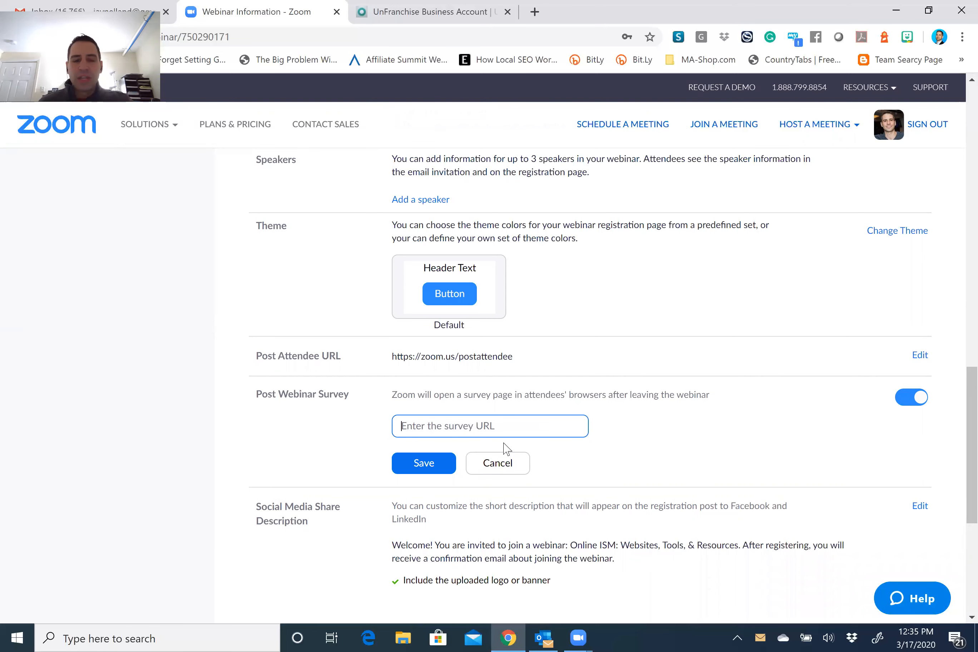
click(908, 404)
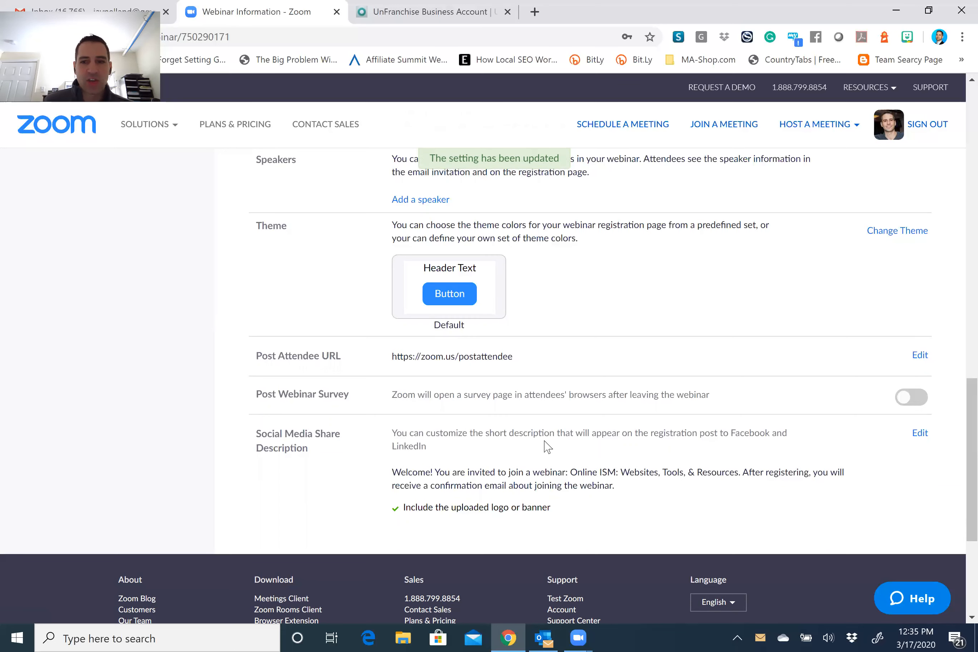
scroll(620, 451, up, 8)
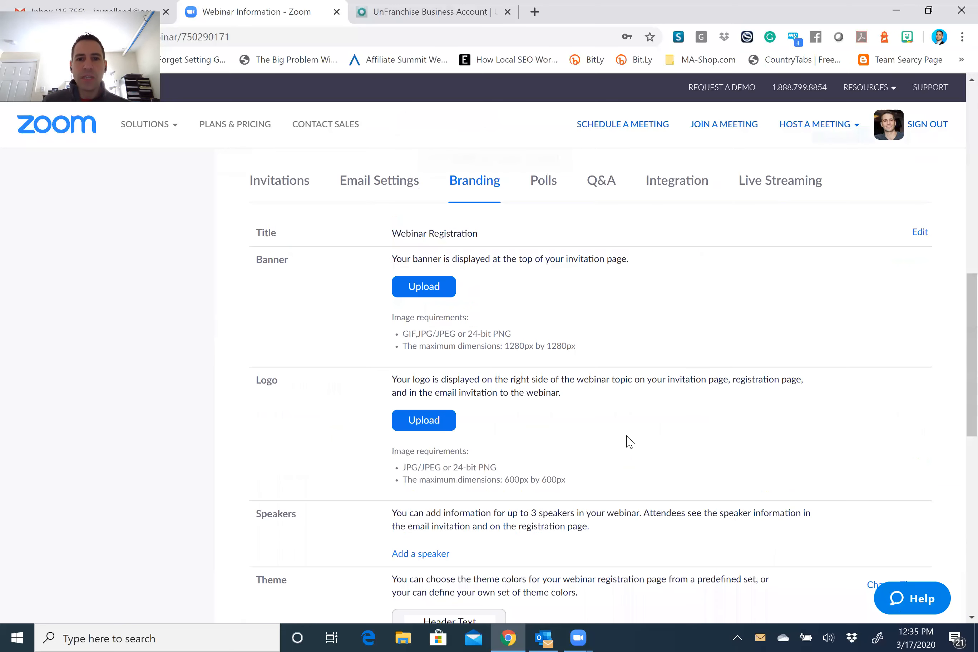
scroll(629, 442, up, 3)
Open the webinar's Polls, start a new poll, then close Add a Poll without creating one.
click(543, 336)
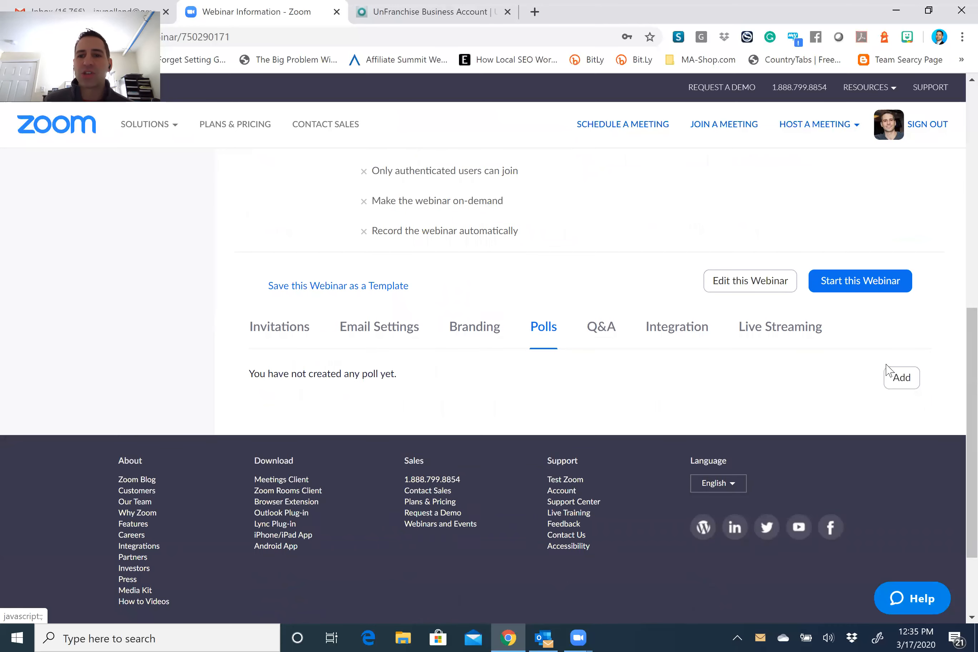
click(901, 379)
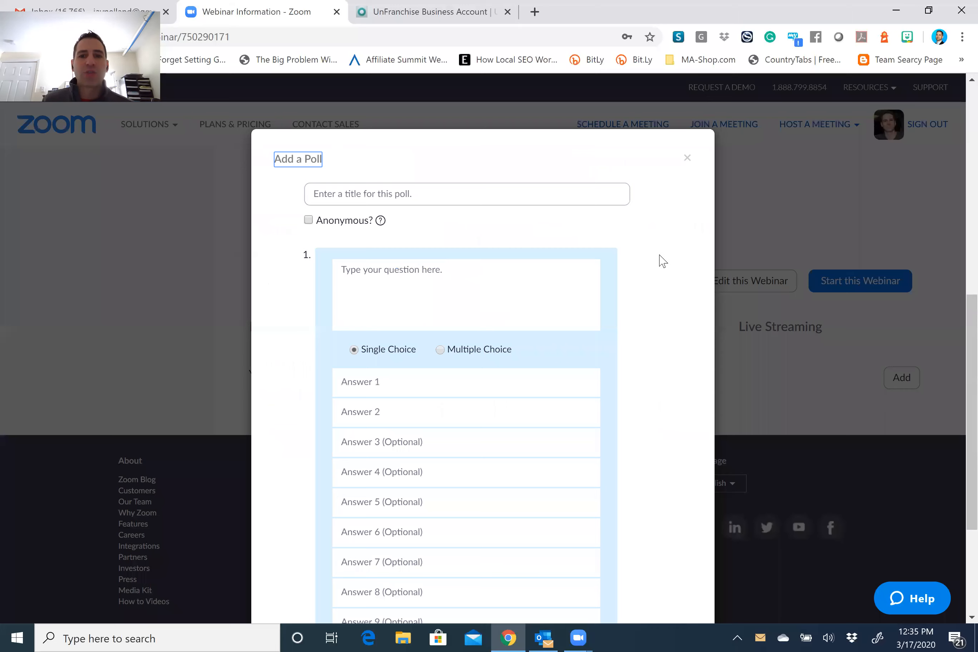
scroll(658, 264, down, 3)
scroll(657, 267, down, 1)
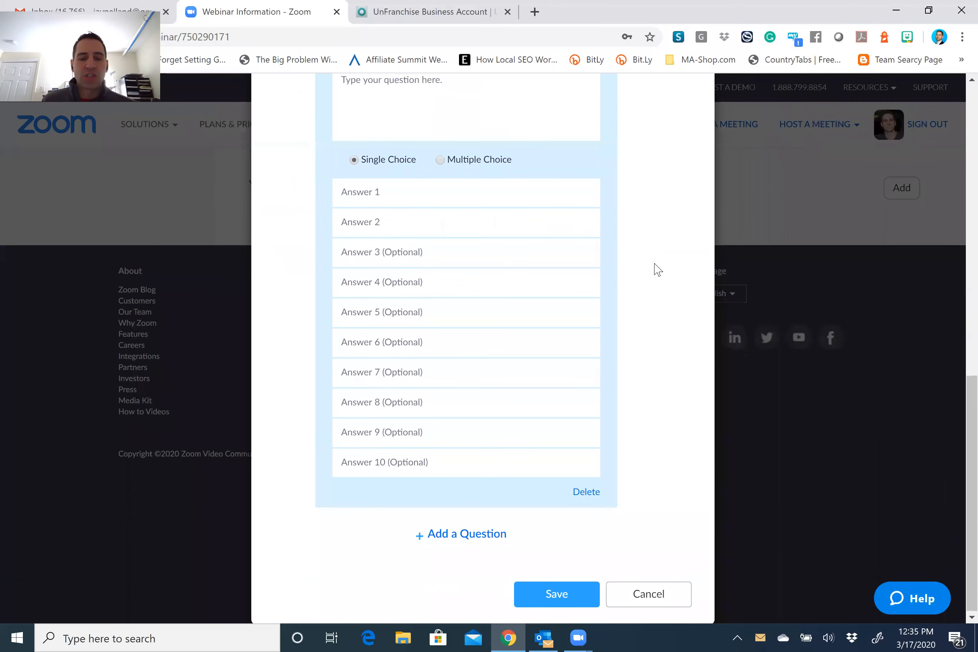
scroll(442, 269, up, 6)
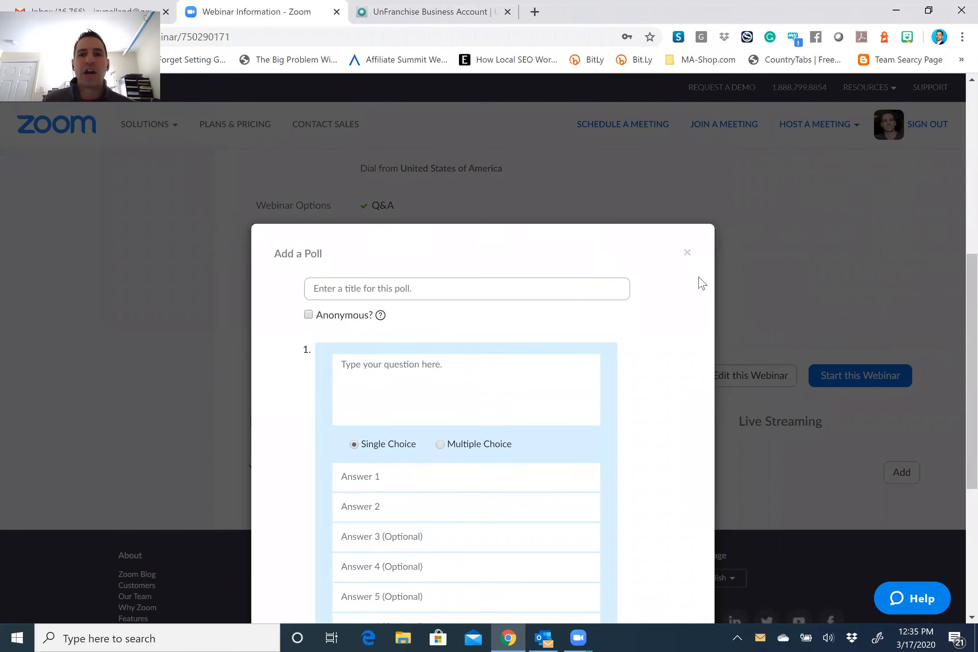
scroll(696, 261, down, 3)
click(688, 110)
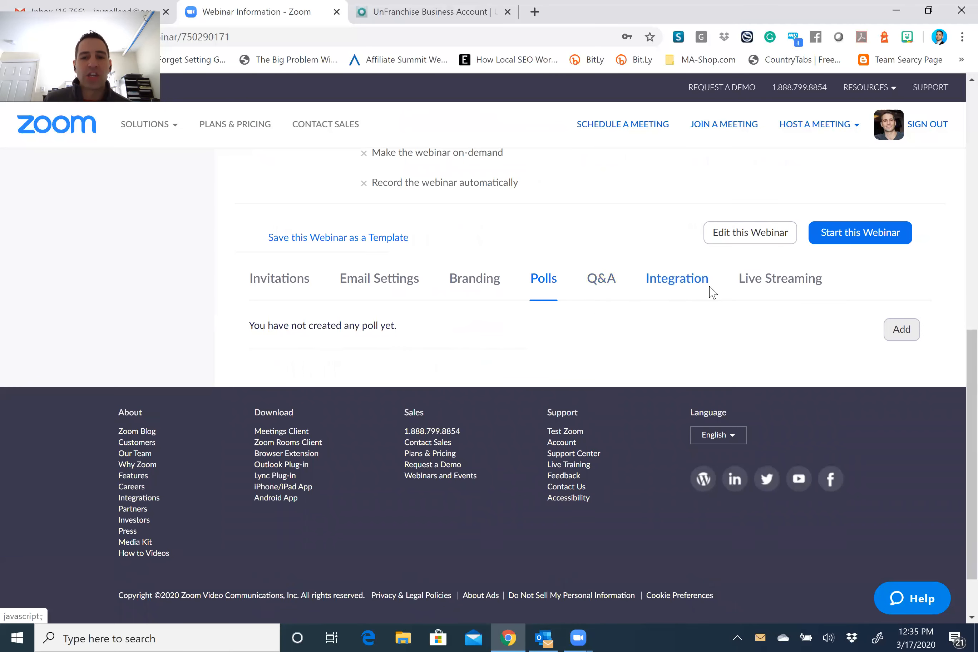
View the webinar's live streaming options.
click(773, 284)
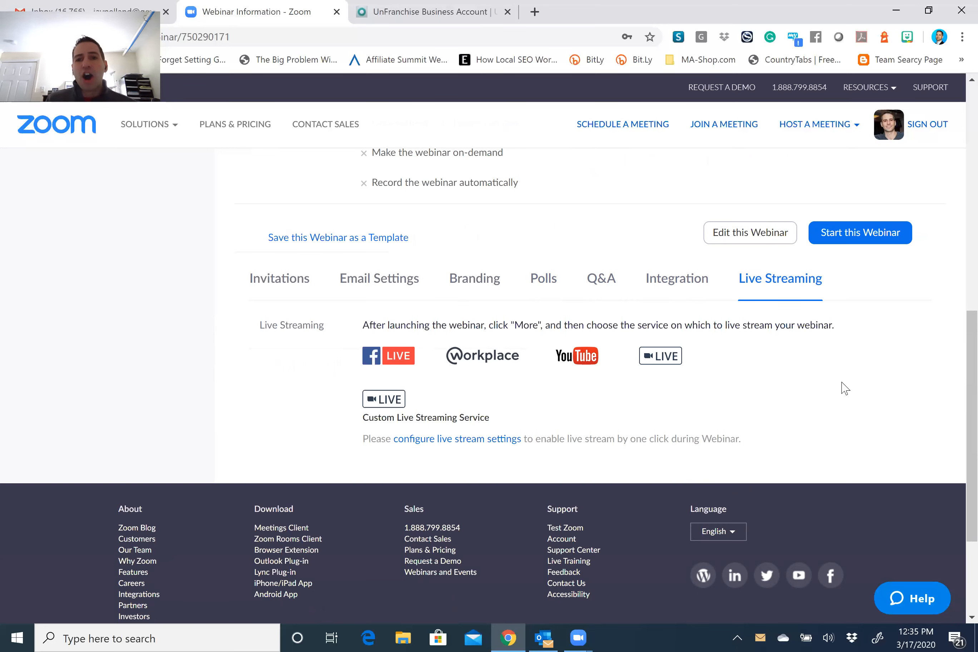
scroll(732, 404, up, 10)
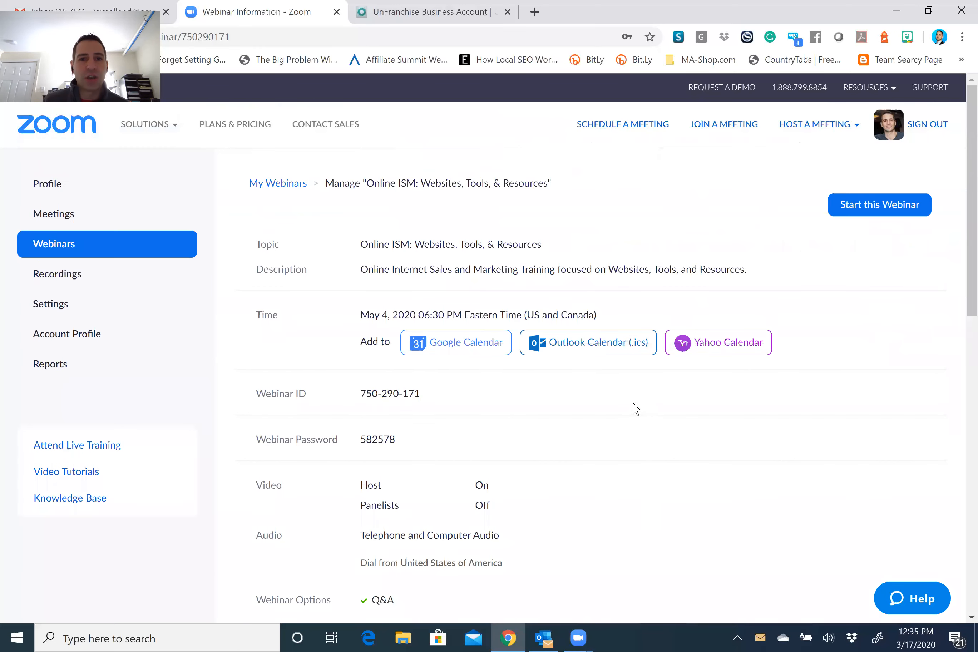
scroll(598, 379, down, 10)
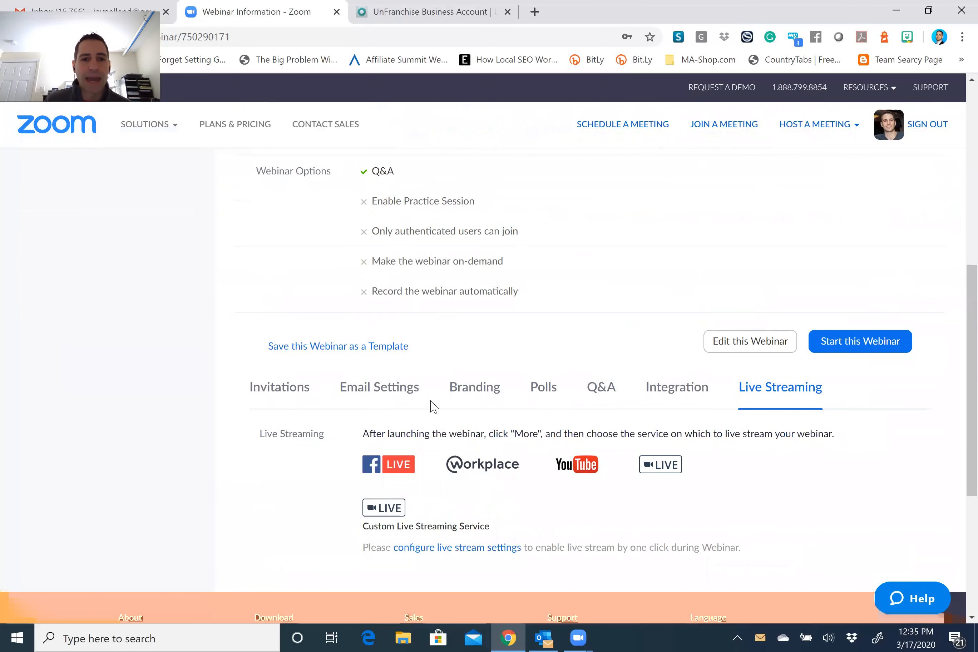
Copy the attendee invitation with its registration link and close the invitation dialog.
click(298, 394)
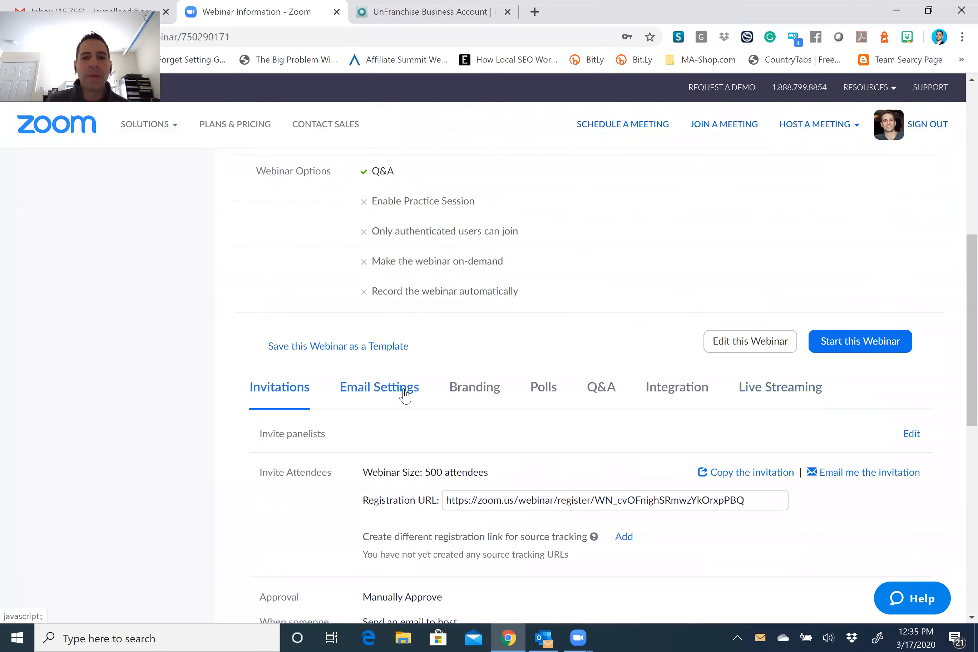
scroll(405, 396, down, 2)
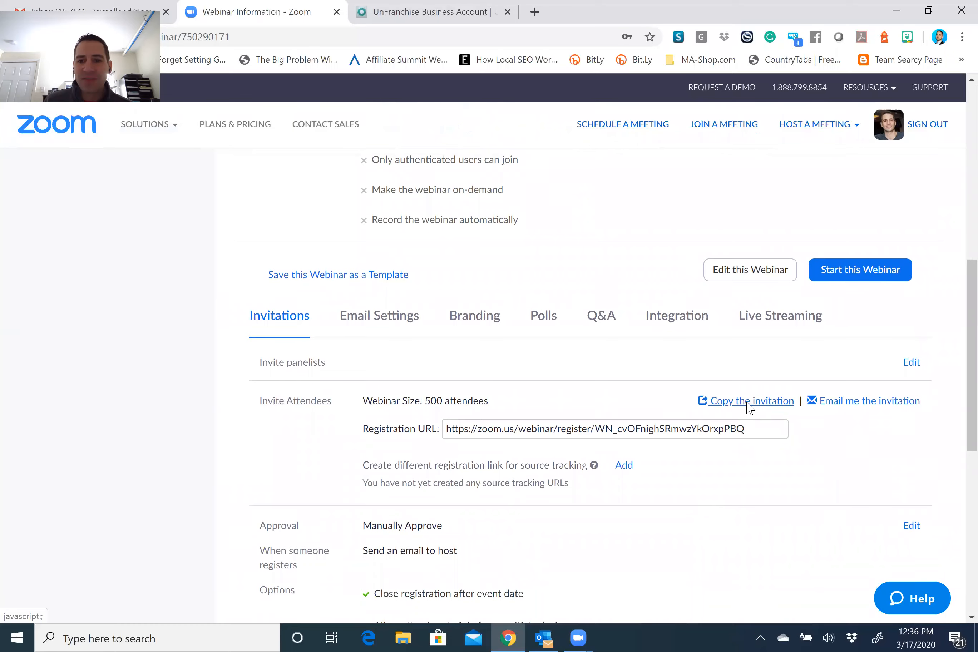
click(747, 401)
click(589, 461)
click(662, 459)
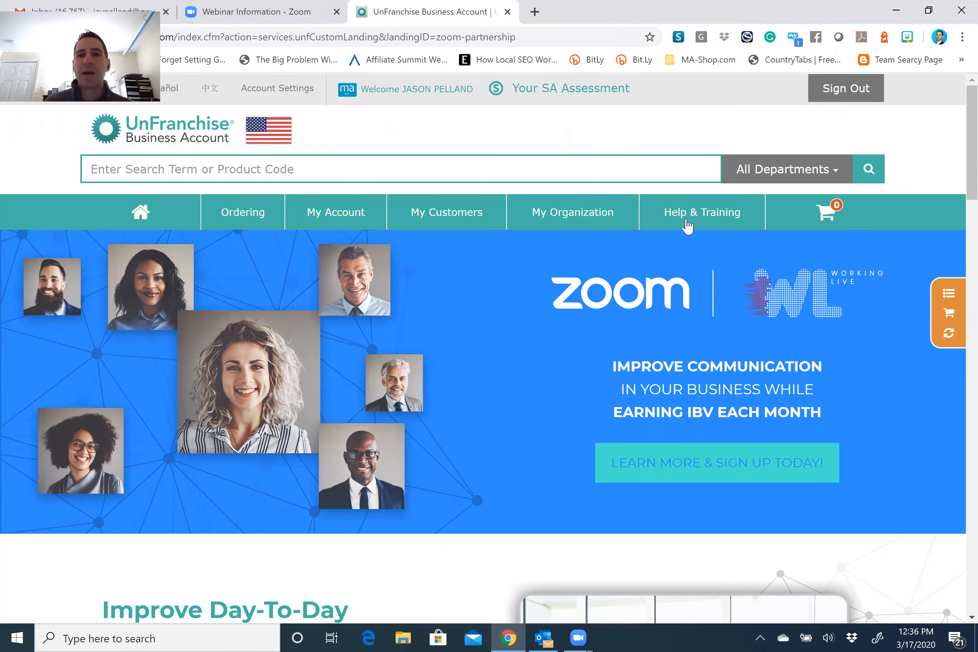
Go to Help & Training › GMTSS › My Calendar to see the March 2020 meeting calendar.
mouse_move(659, 209)
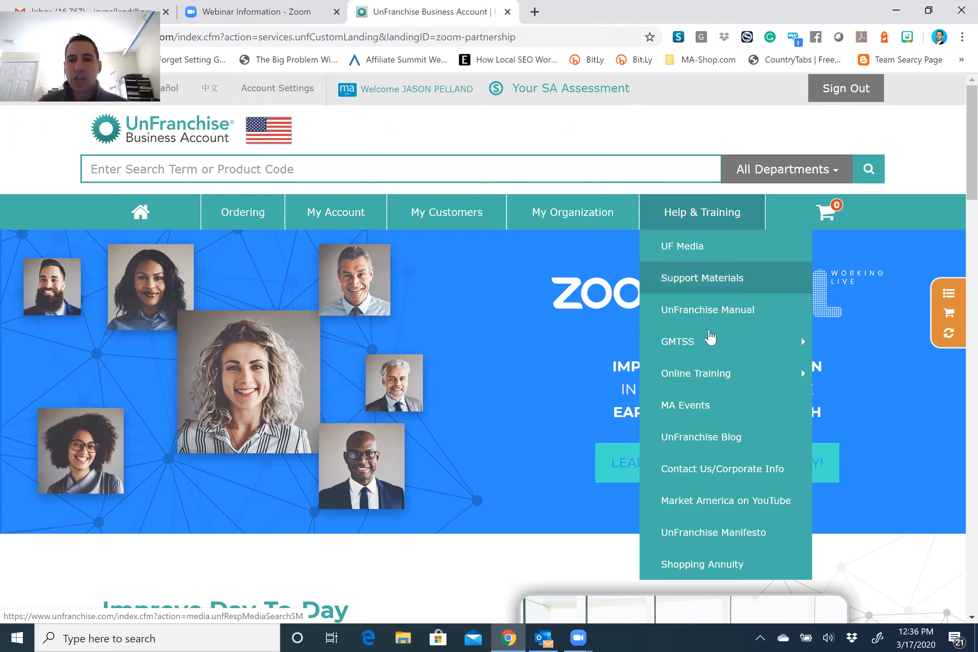
mouse_move(714, 350)
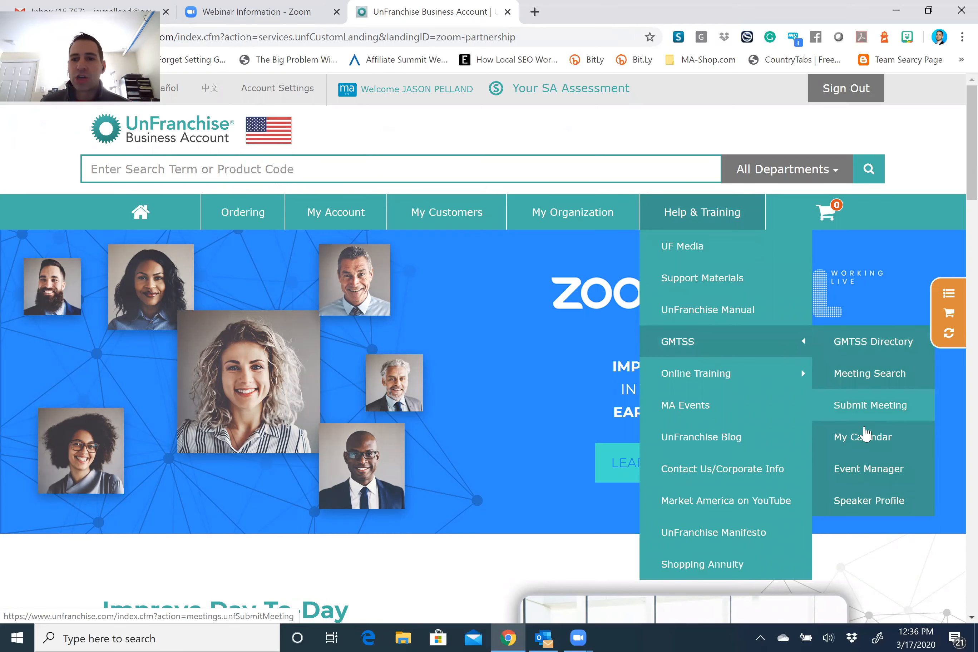
click(868, 440)
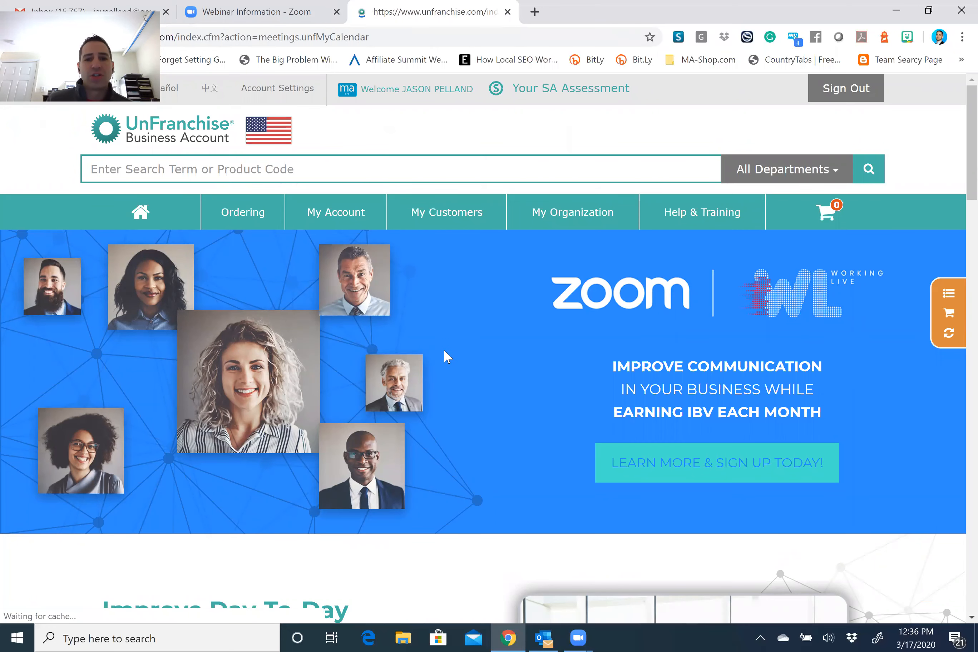
scroll(522, 359, down, 2)
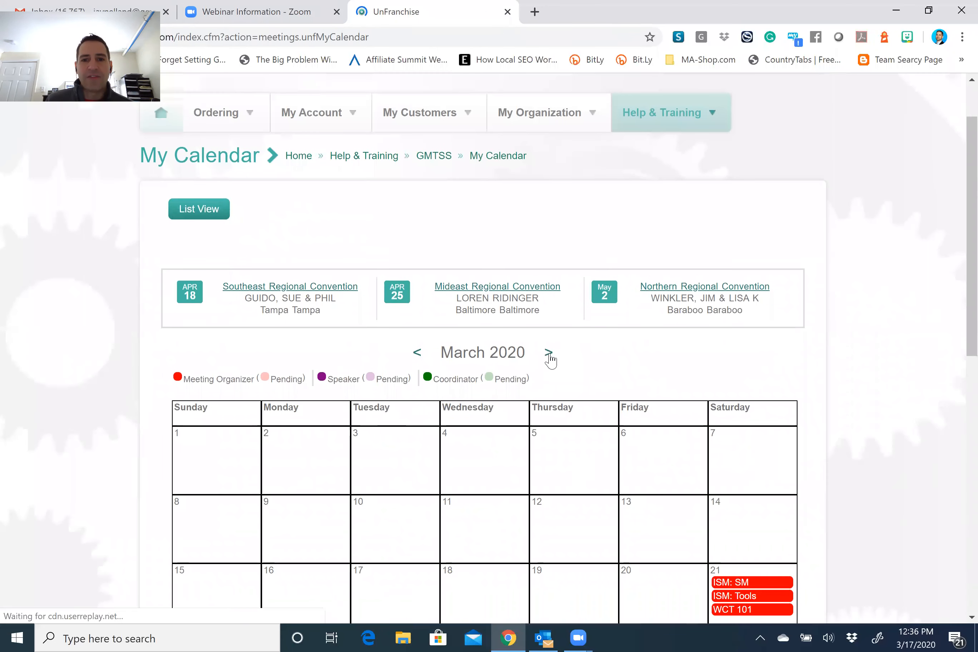
Advance the calendar to May 2020 and open the May 4 ISM: Tools meeting details.
click(550, 357)
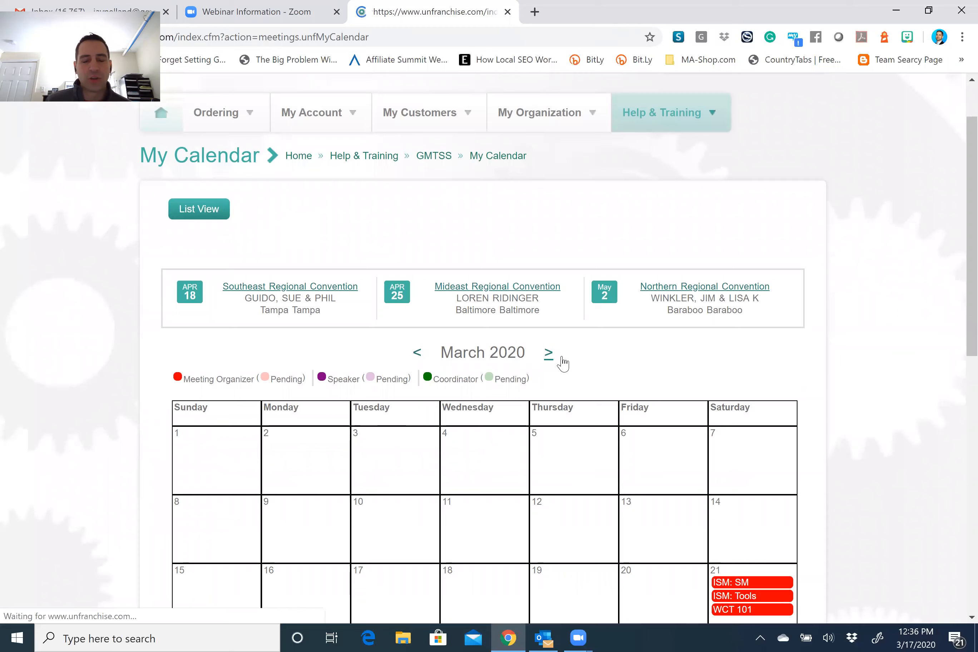
click(543, 424)
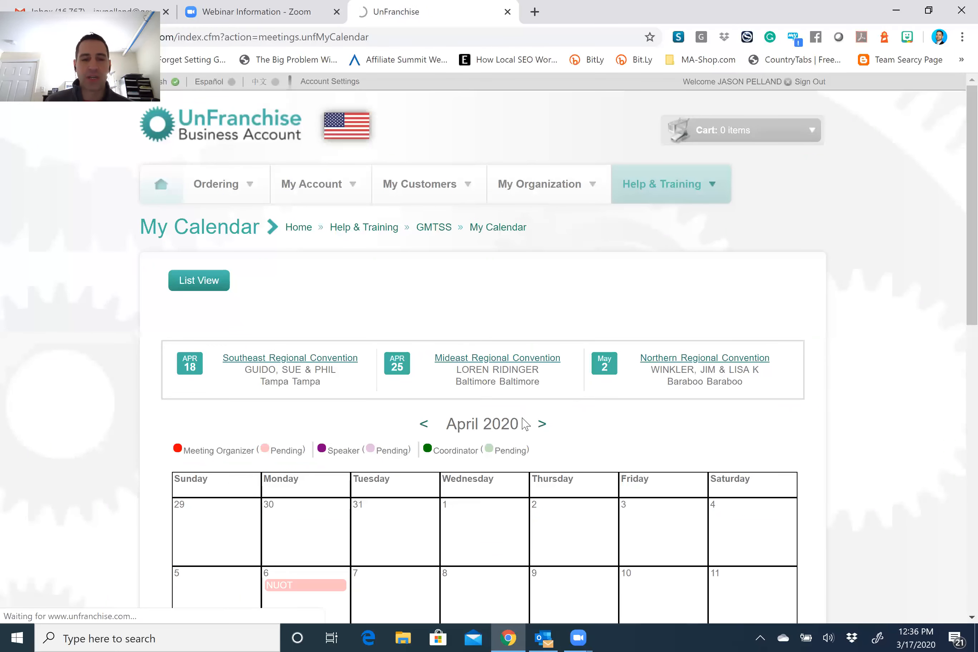
click(541, 424)
scroll(417, 386, down, 2)
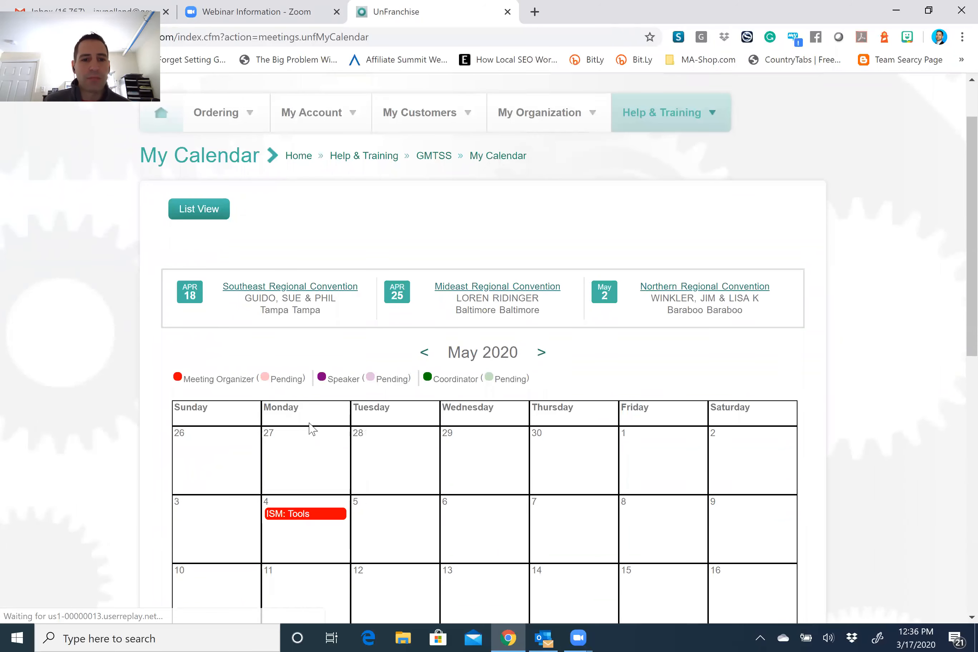
click(293, 521)
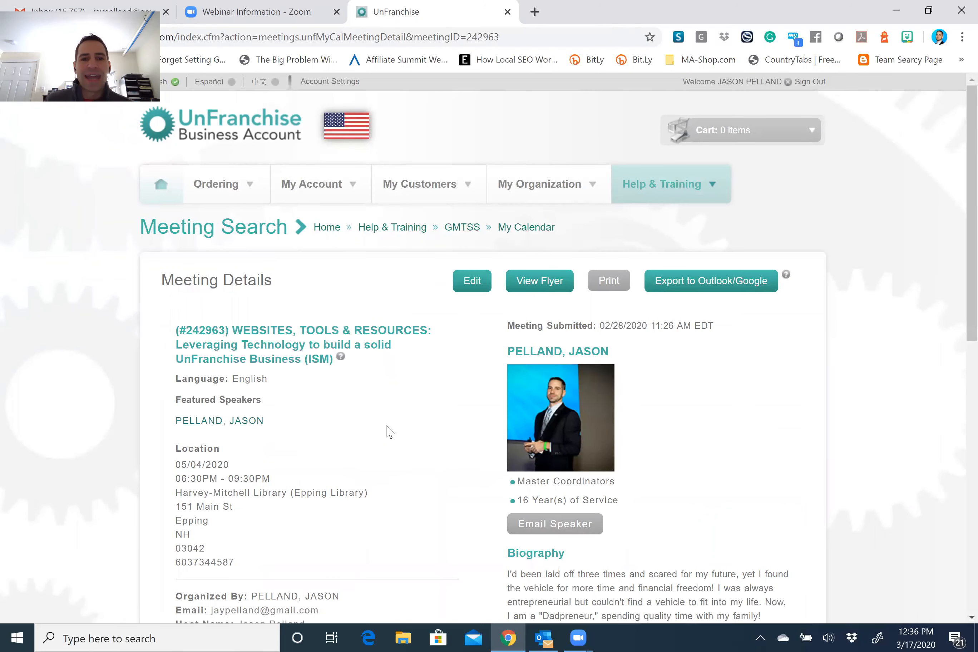
Edit the meeting location to ONLINE with address ZOOM LINK, update the phone number, and continue.
click(479, 287)
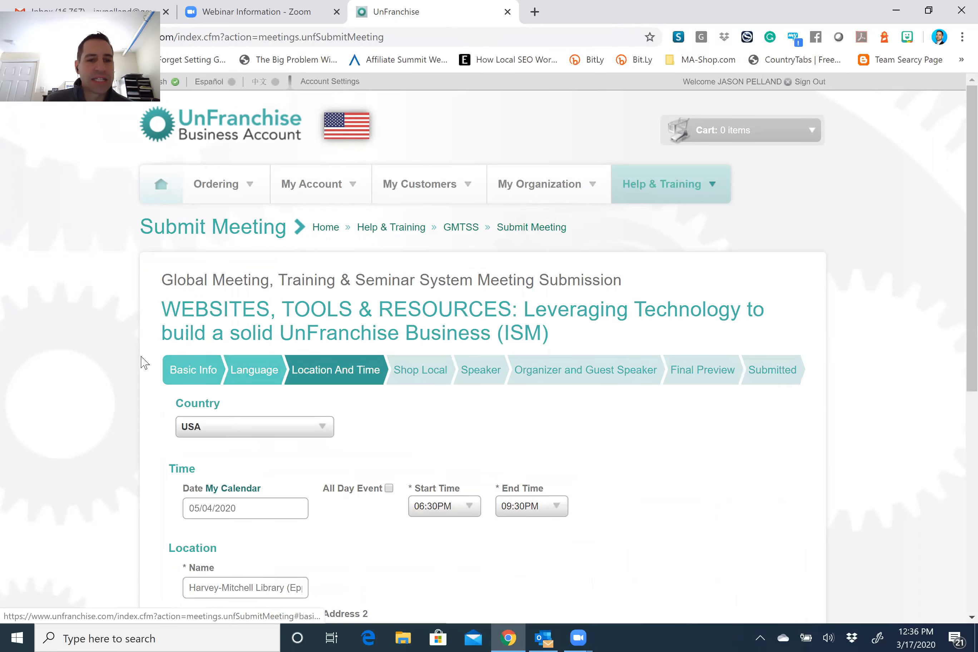
scroll(121, 356, down, 5)
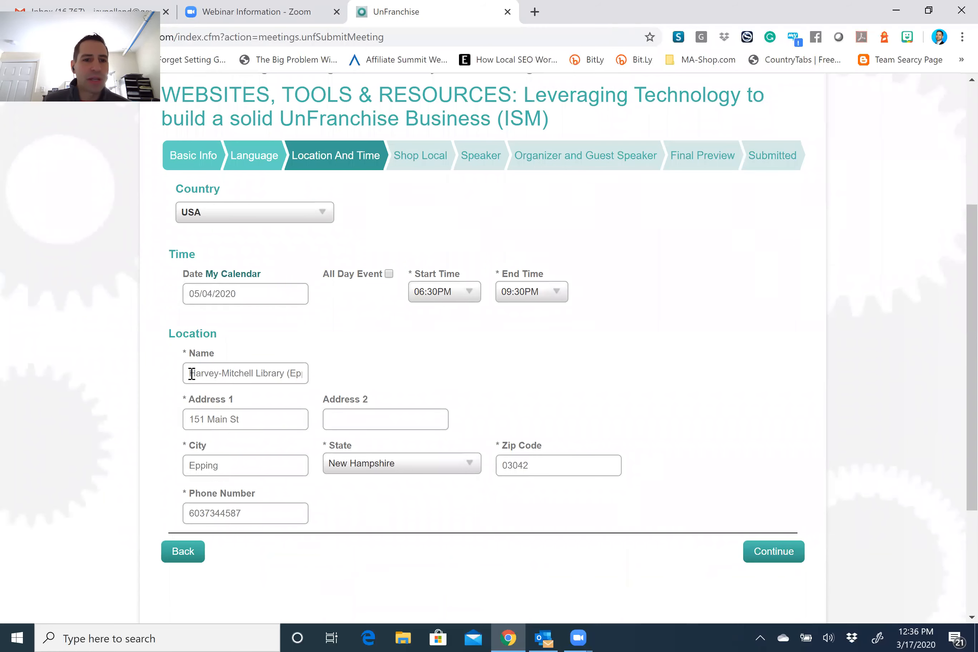
drag(191, 371, 424, 389)
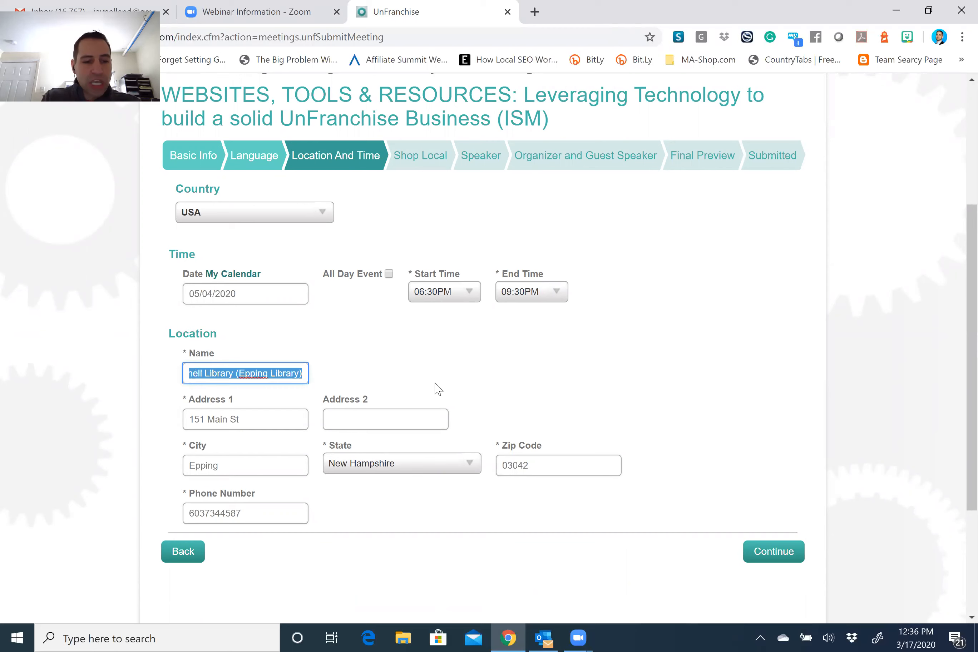
text(ONLINE)
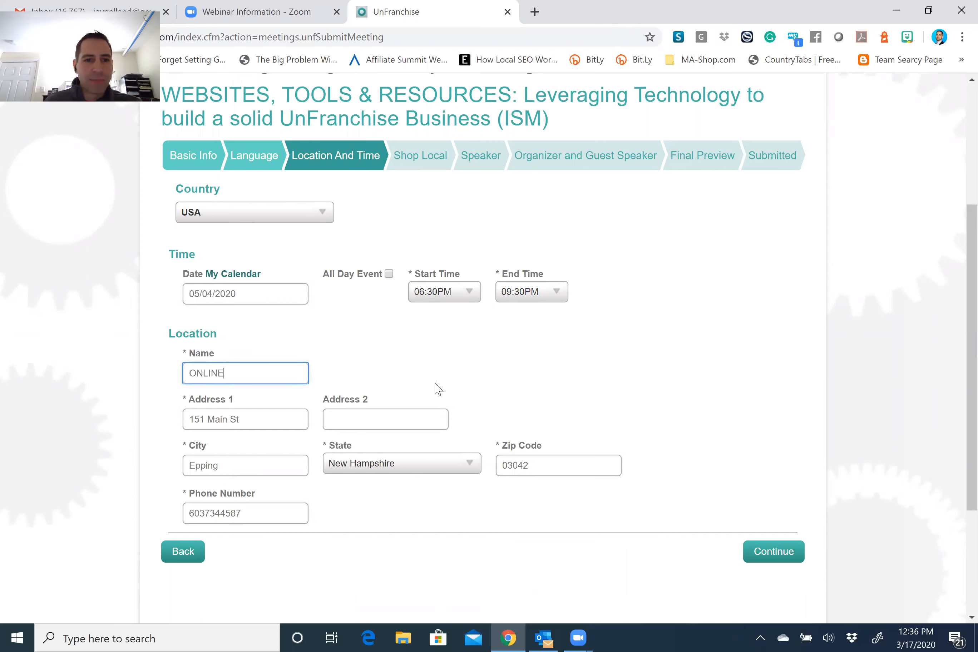
drag(261, 419, 162, 426)
text(ZOOM LINK)
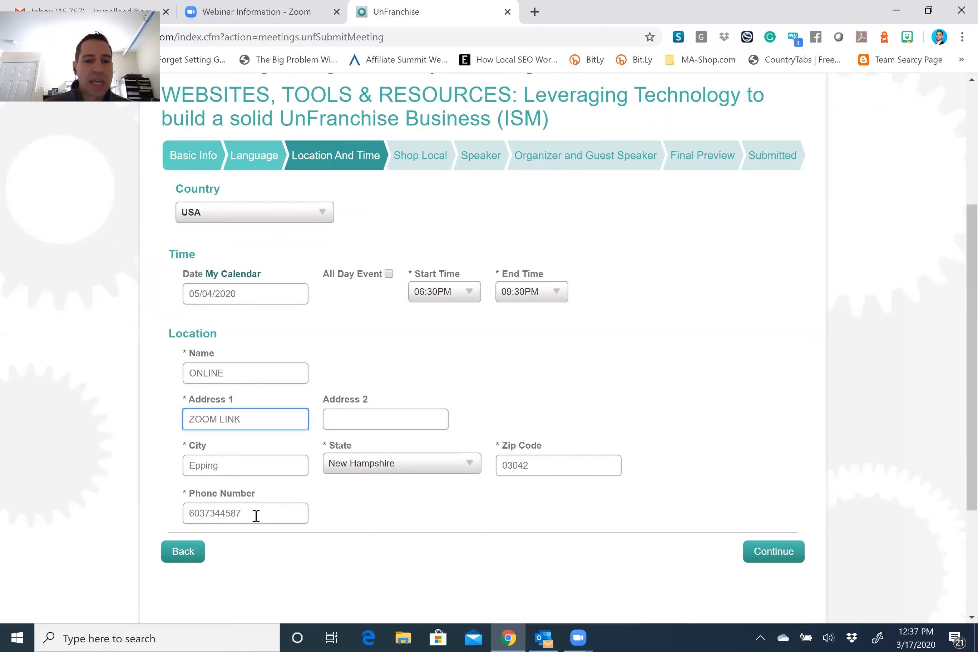
drag(259, 512, 208, 513)
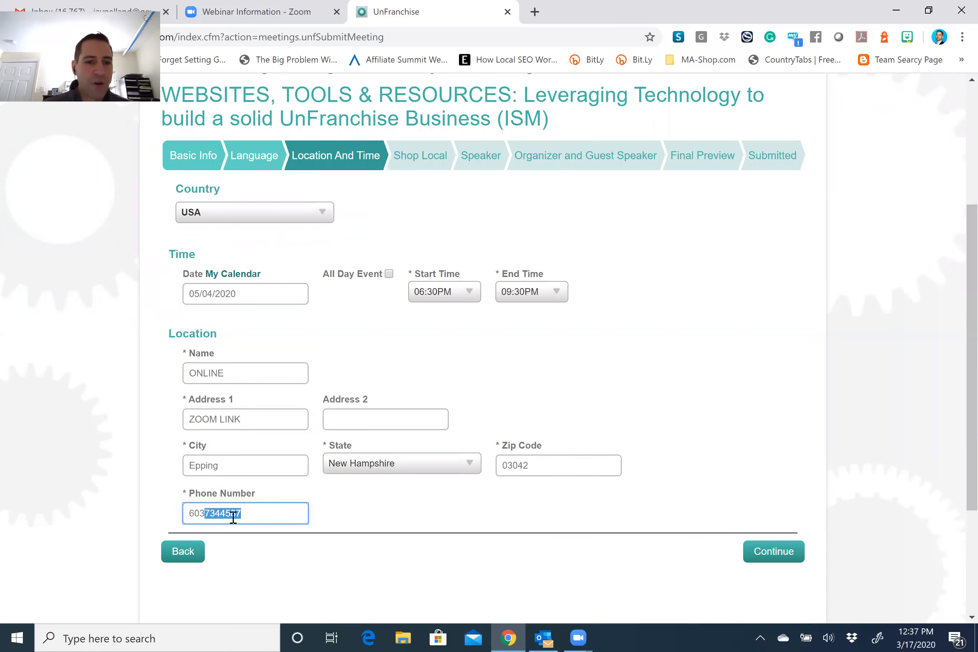
text(50555)
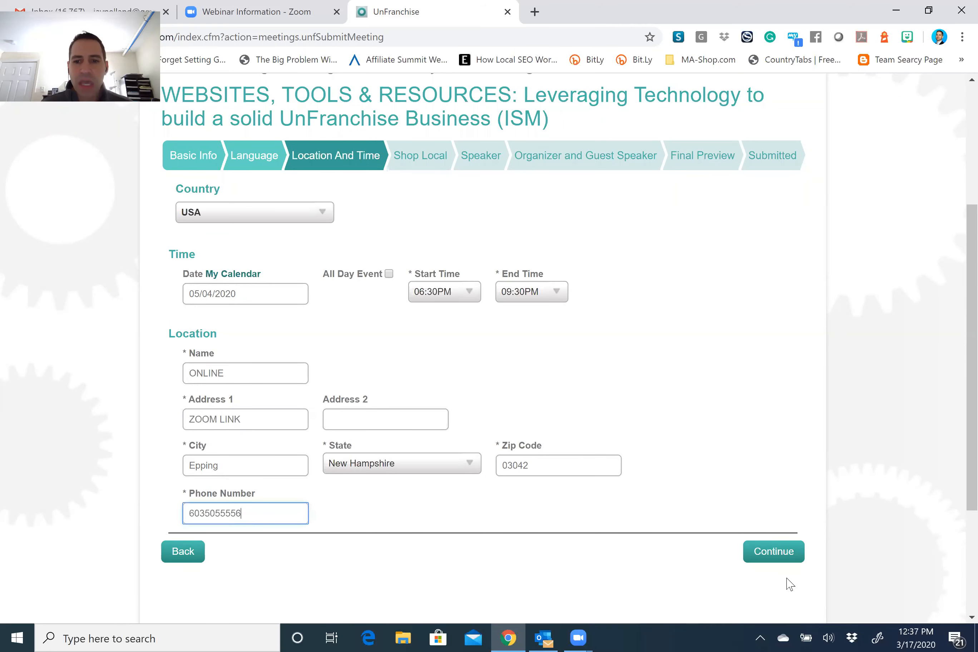
click(778, 559)
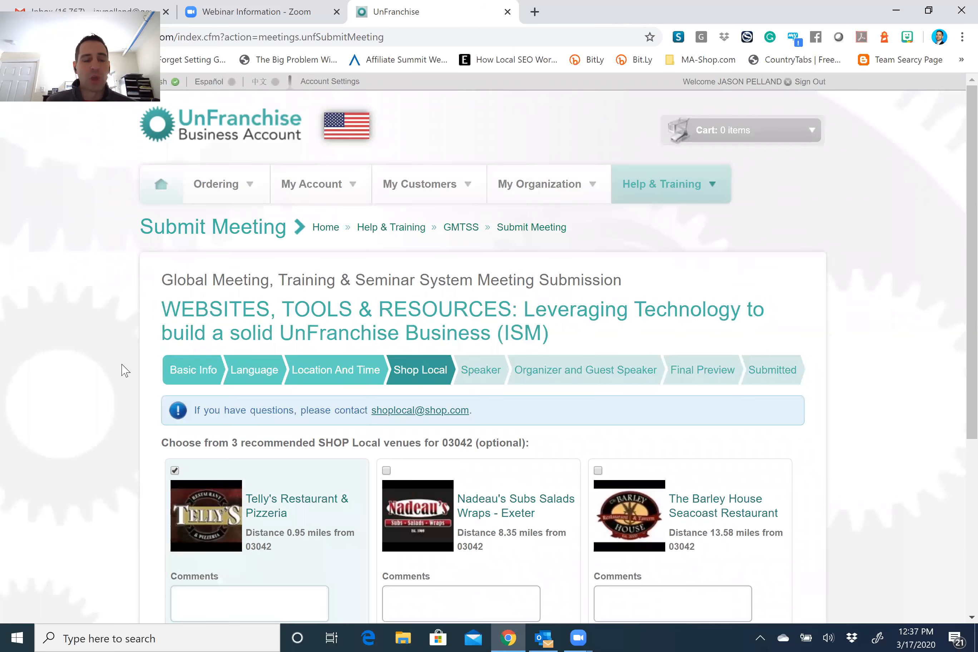
Deselect the Telly's Restaurant & Pizzeria venue and continue past the Shop Local and Speaker steps.
scroll(121, 366, down, 3)
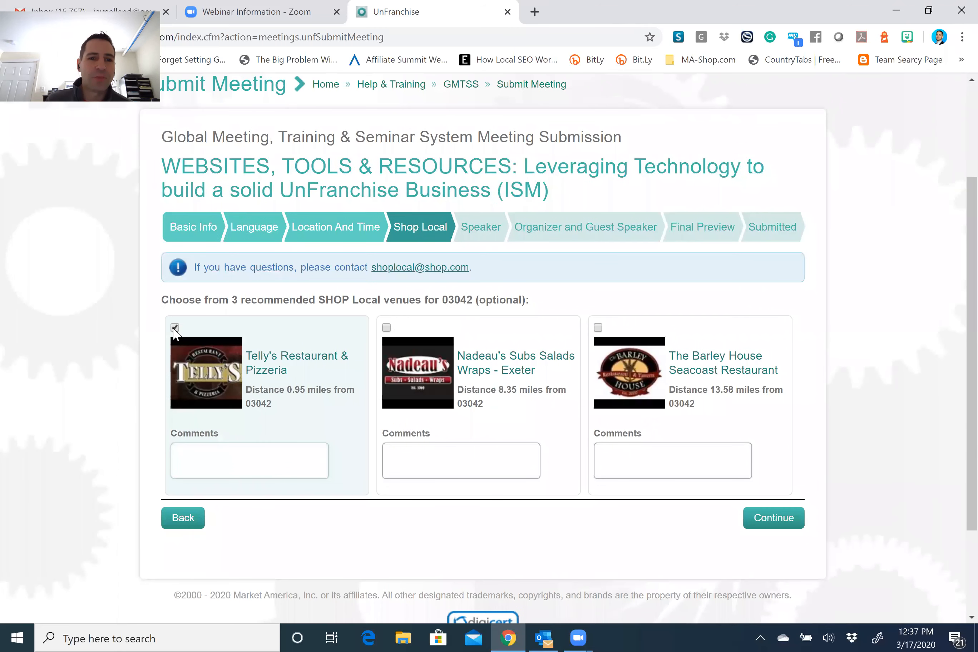
click(175, 328)
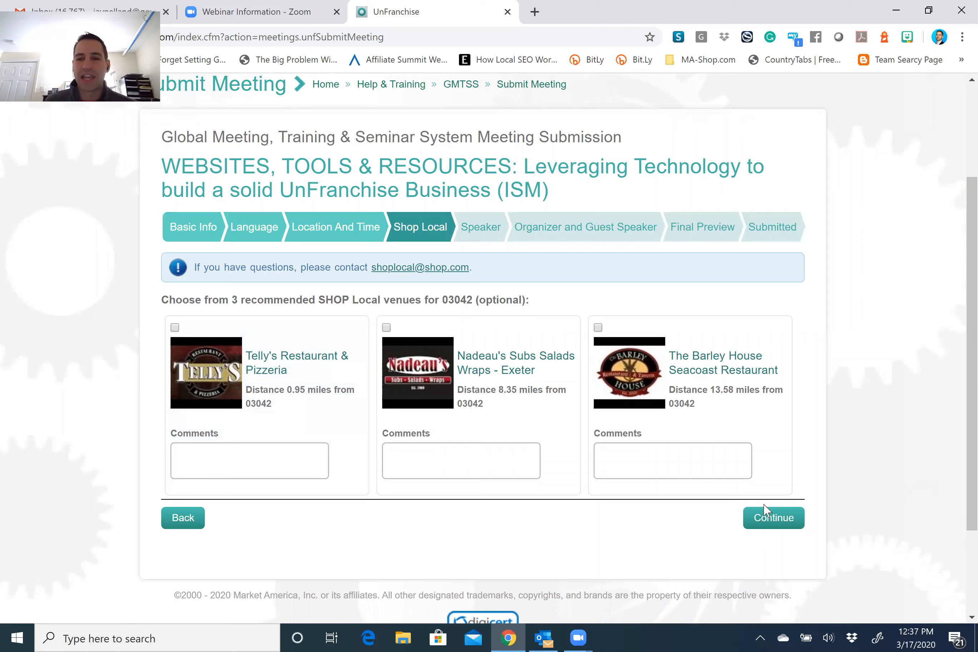
click(782, 518)
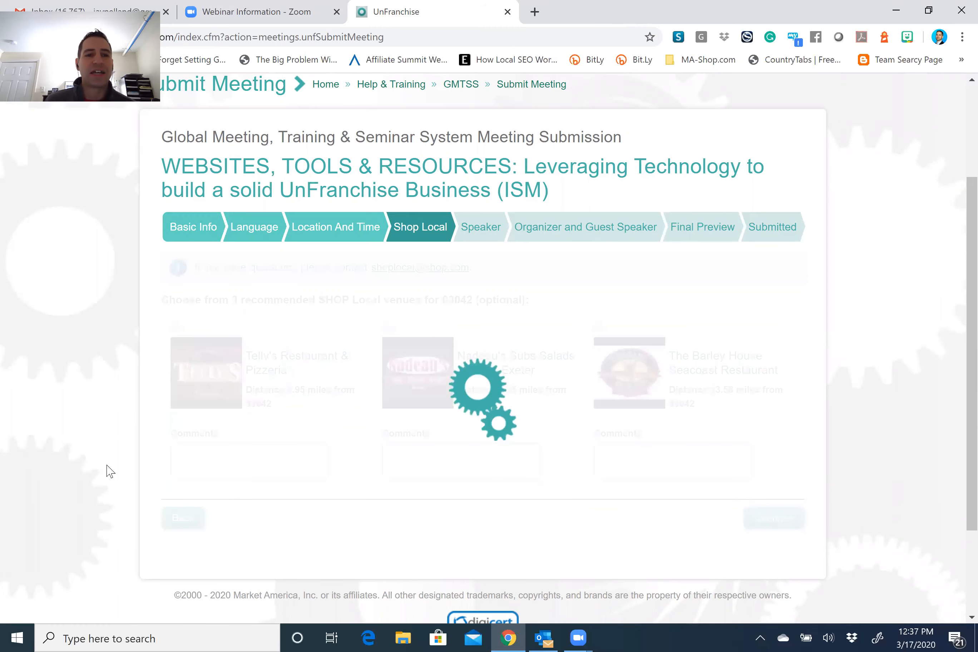
scroll(108, 468, up, 3)
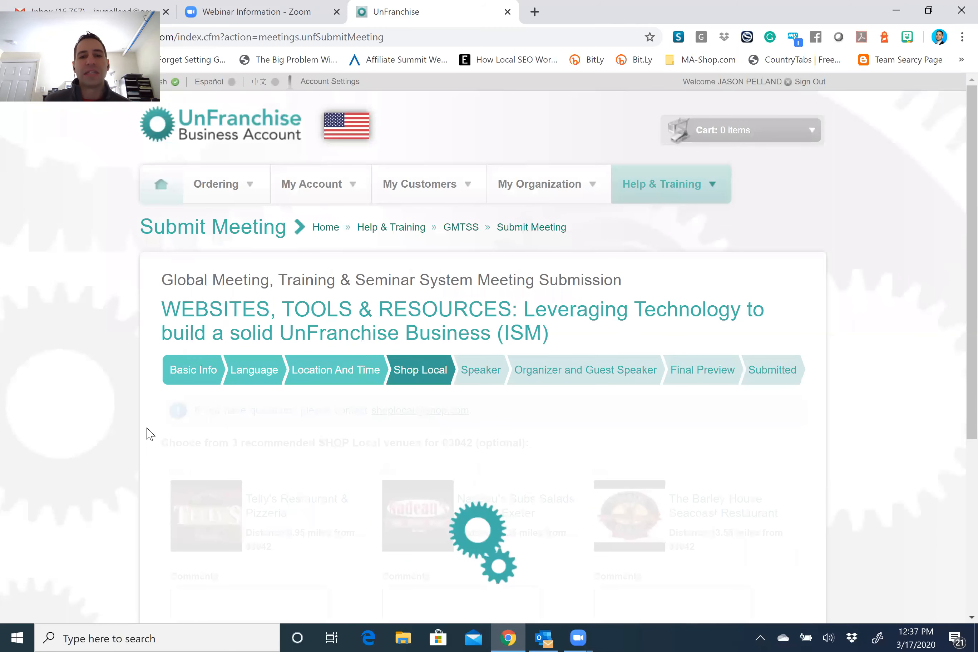
scroll(138, 400, down, 5)
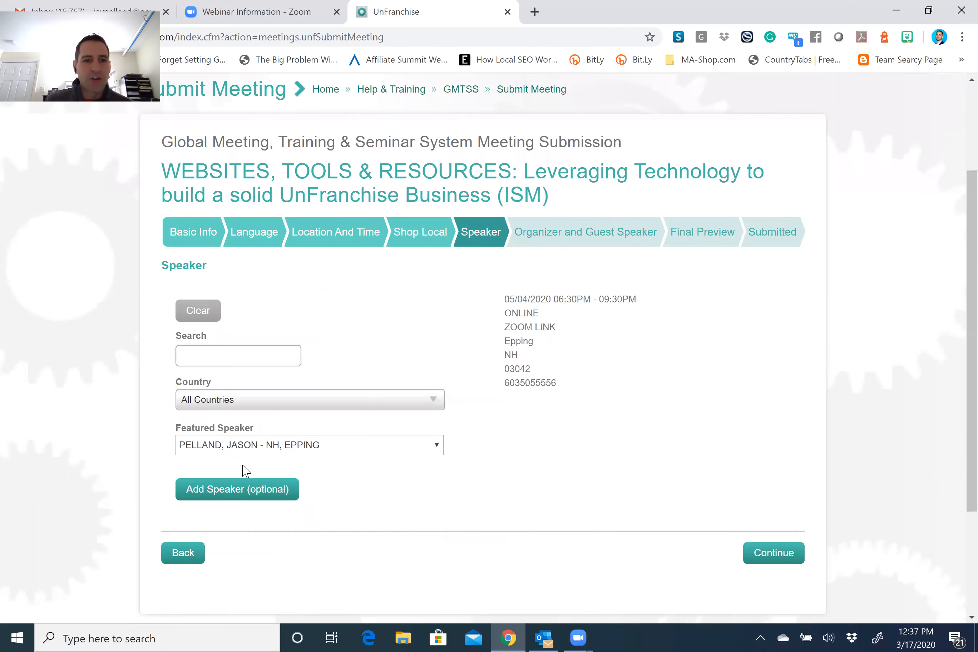
click(776, 479)
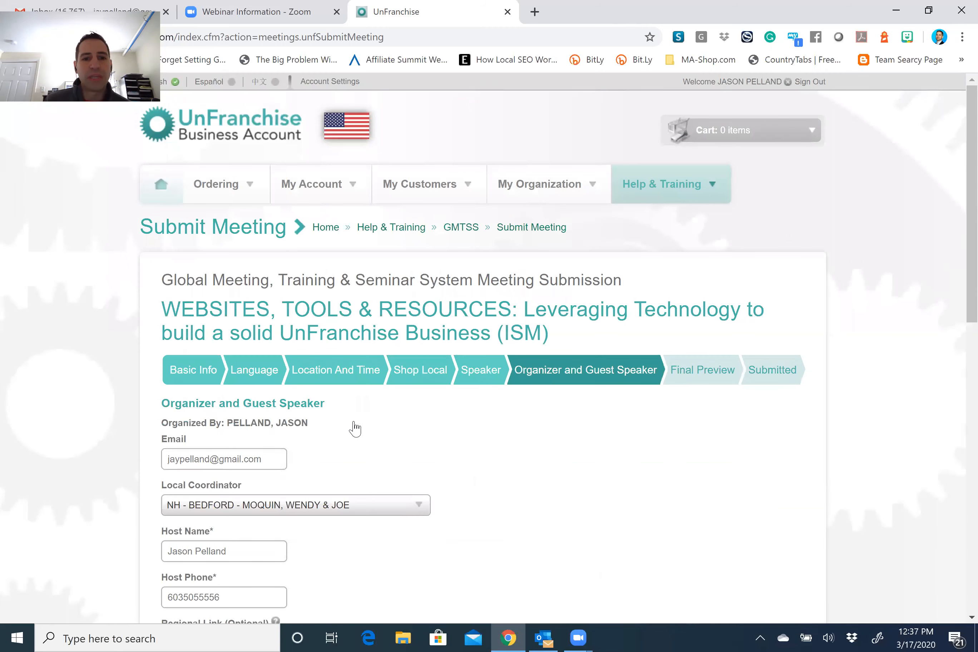
Replace the first comment line with the Online ISM Training $5.00 fee notice and make it bold.
scroll(454, 419, down, 1)
scroll(454, 426, down, 7)
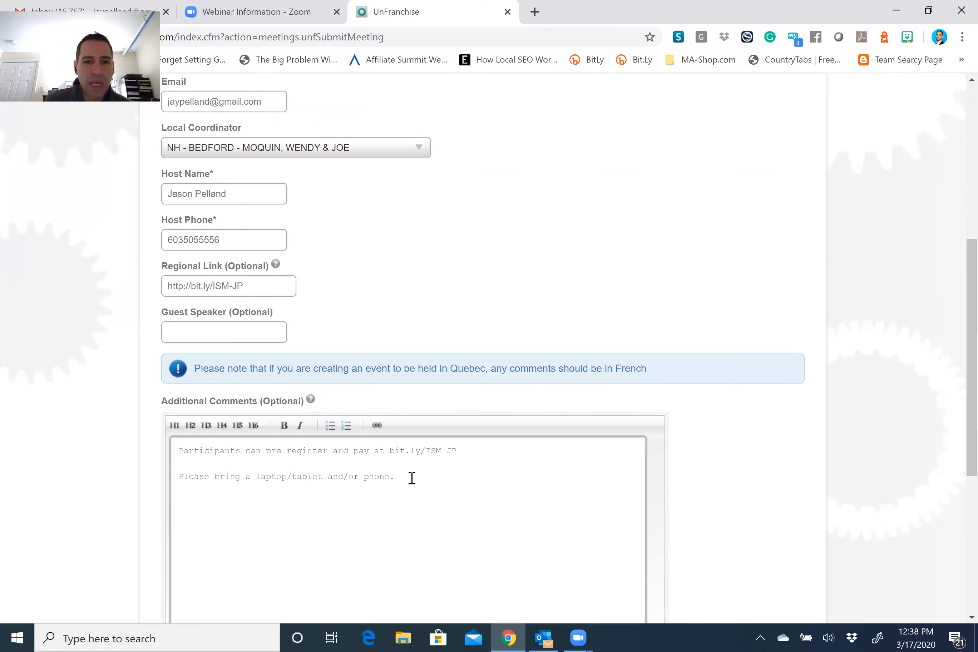
drag(470, 453, 176, 452)
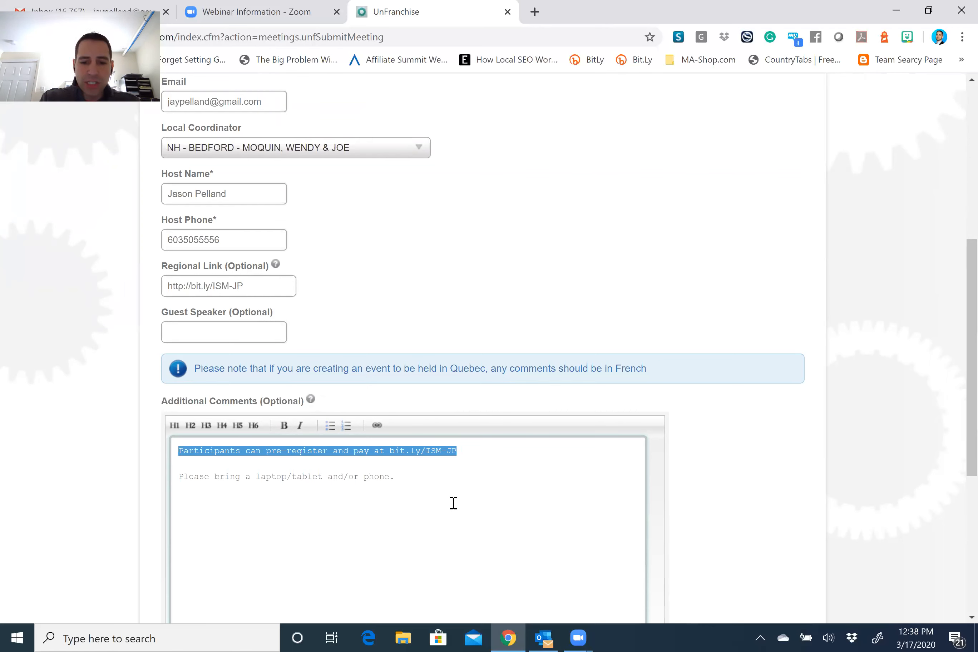
text(Online ISM)
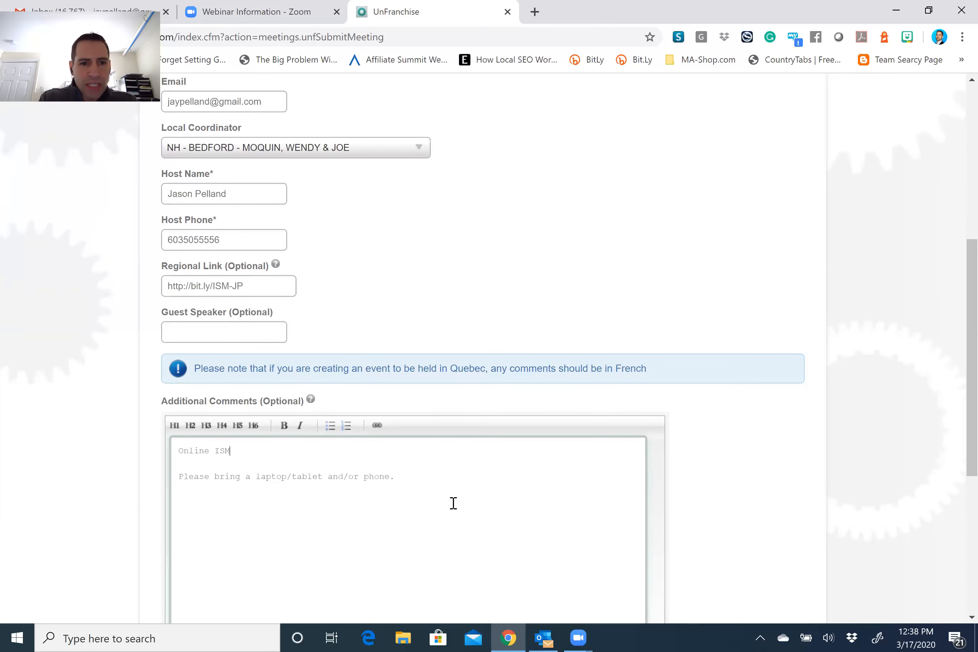
text( Training fee has been reduced to only $5.)
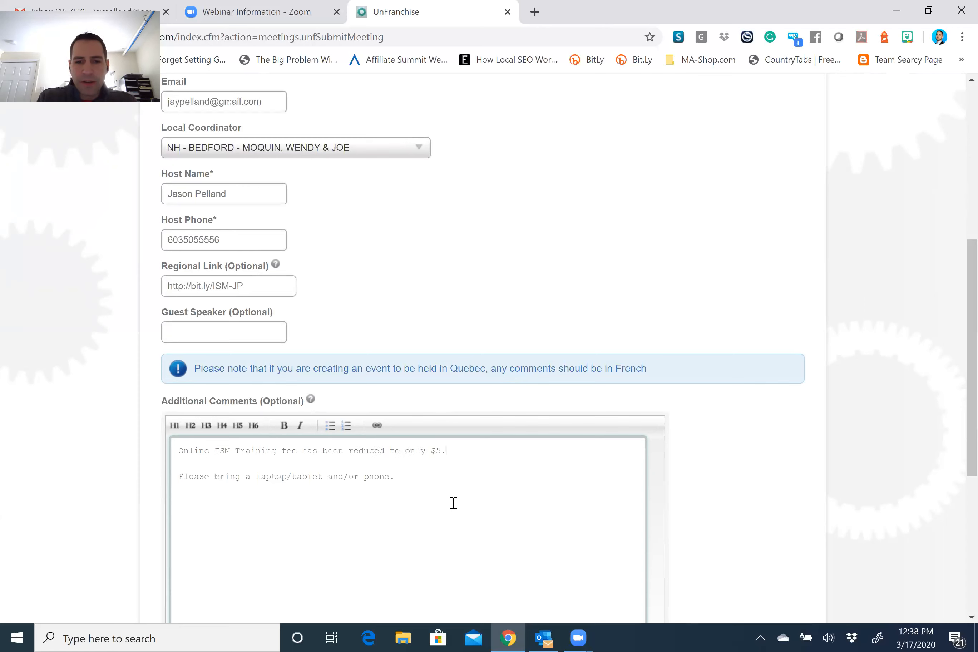
text(!)
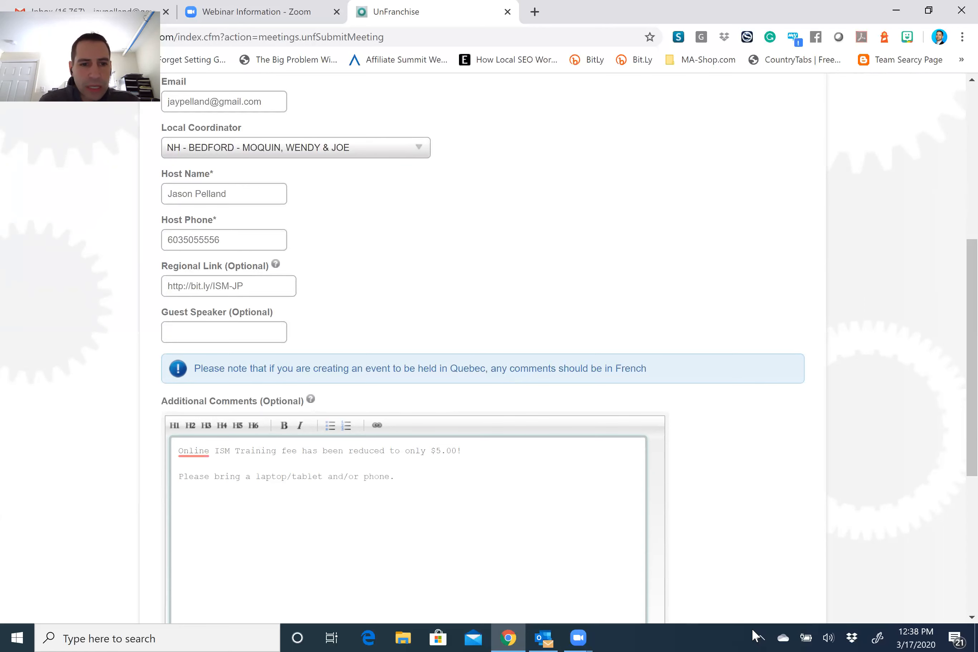
drag(461, 451, 181, 455)
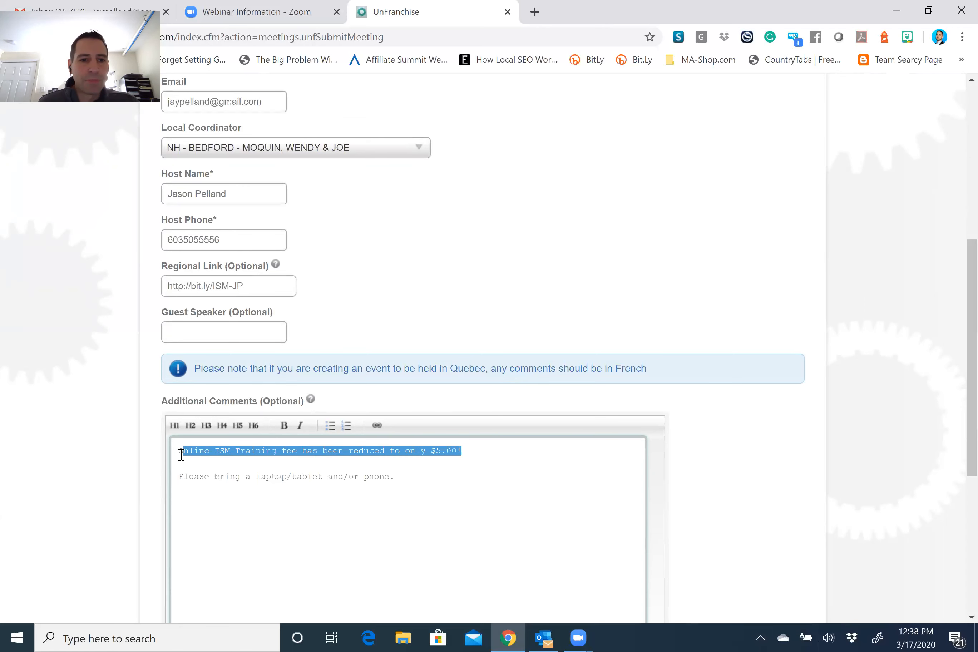
click(288, 425)
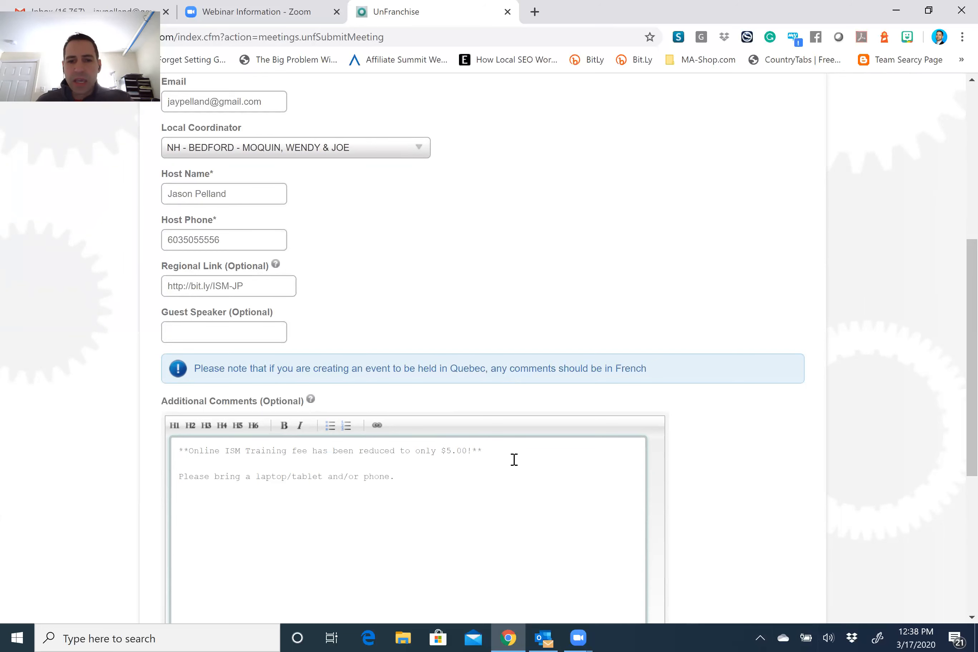
Delete the laptop/tablet reminder line from the comments.
drag(408, 476, 179, 472)
key(BackSpace)
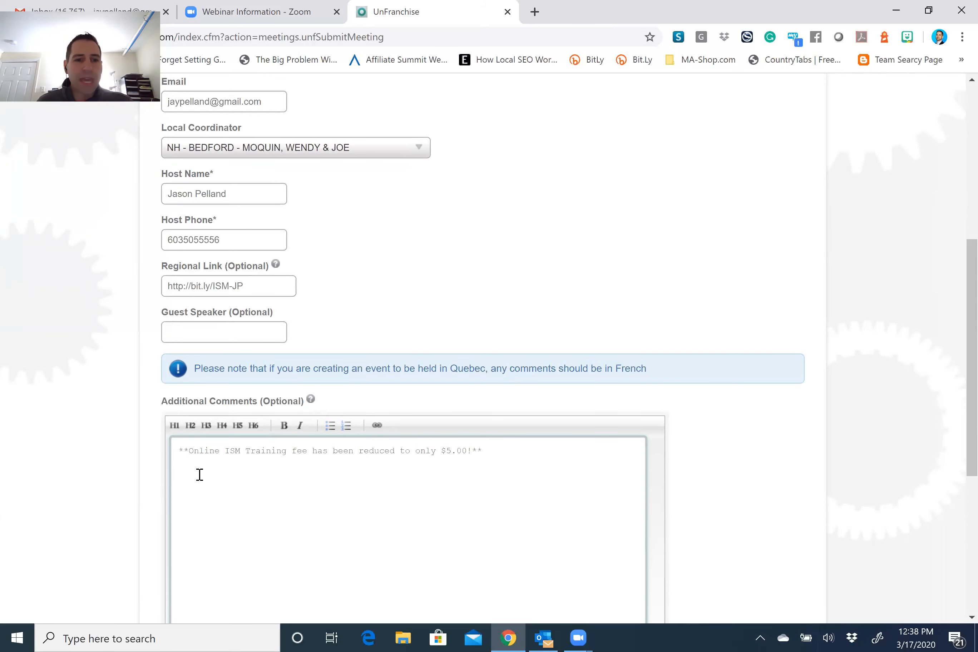
right_click(200, 474)
Paste the Zoom invitation into the comments, delete the greeting lines, and select the registration URL.
click(246, 343)
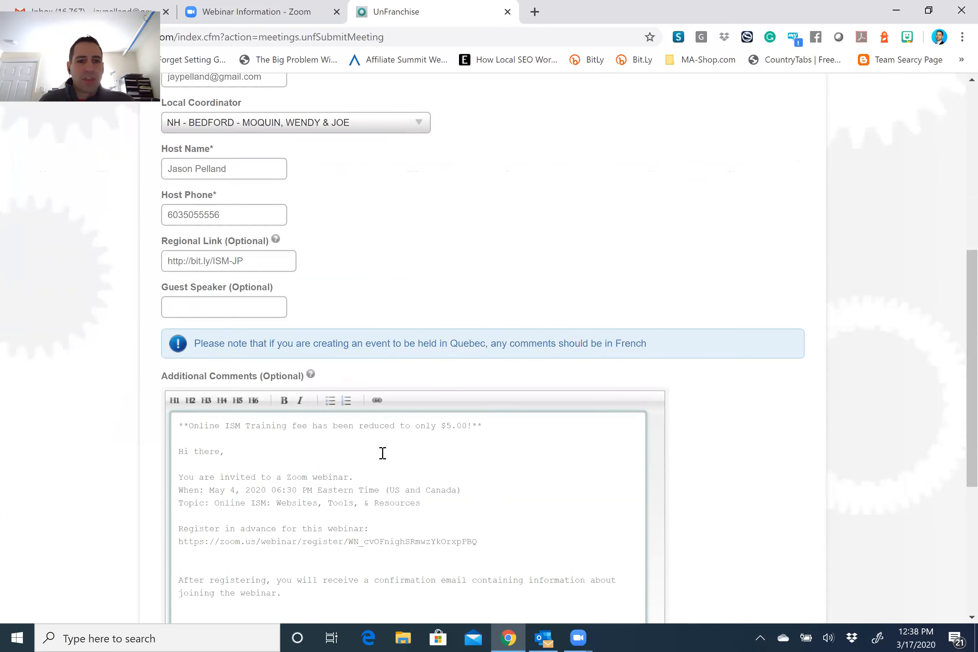
scroll(382, 453, down, 3)
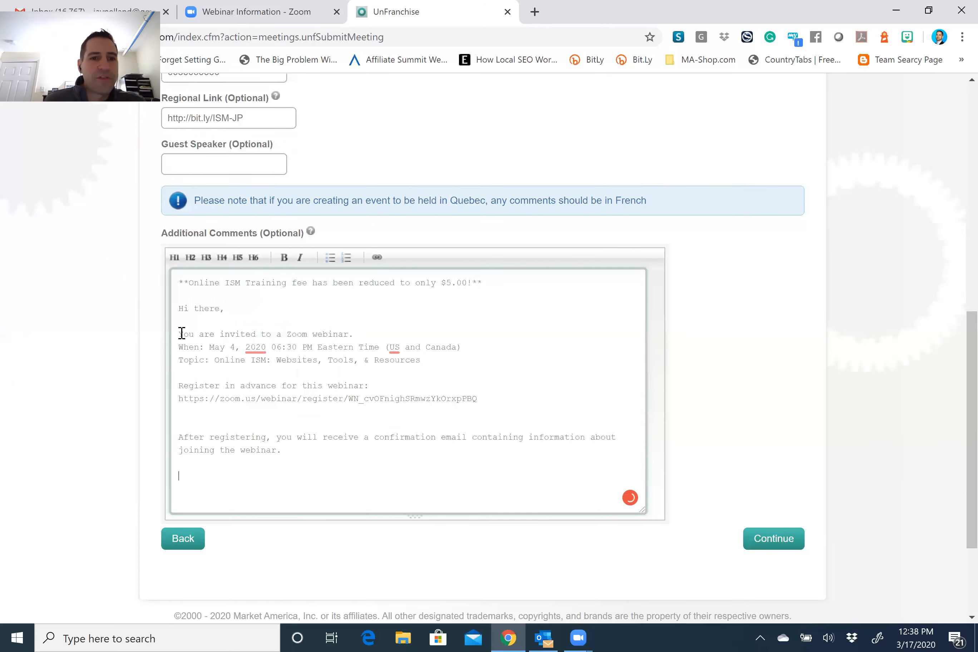
drag(356, 334, 193, 305)
key(BackSpace)
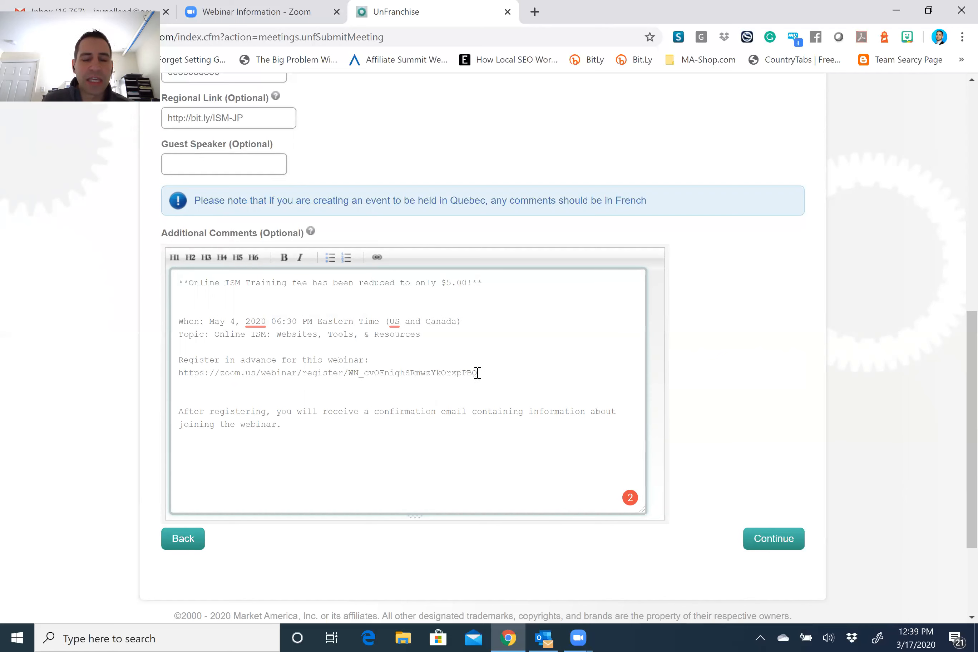
drag(476, 373, 183, 376)
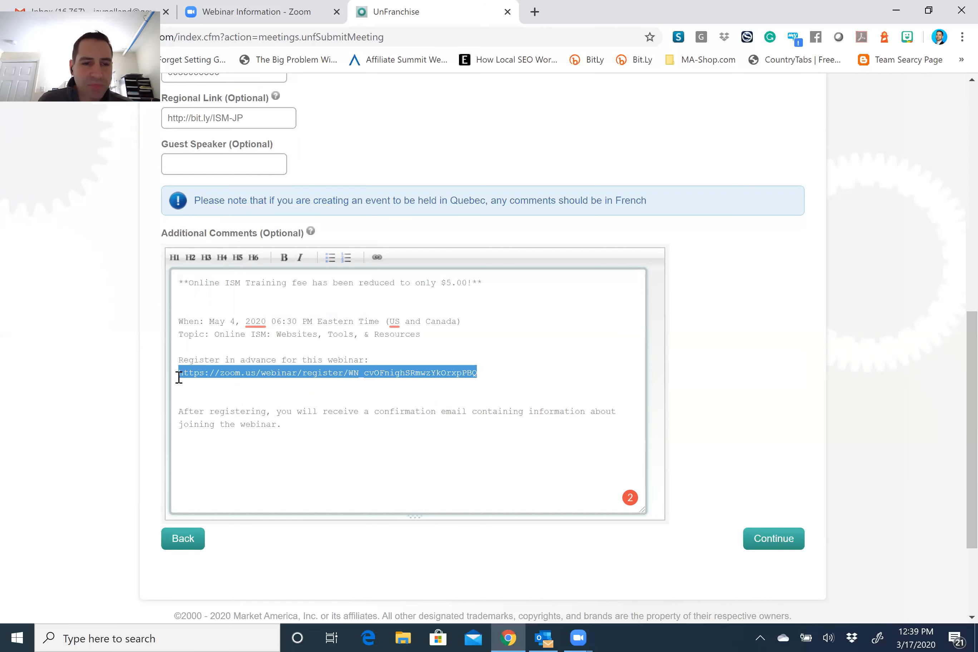
right_click(195, 375)
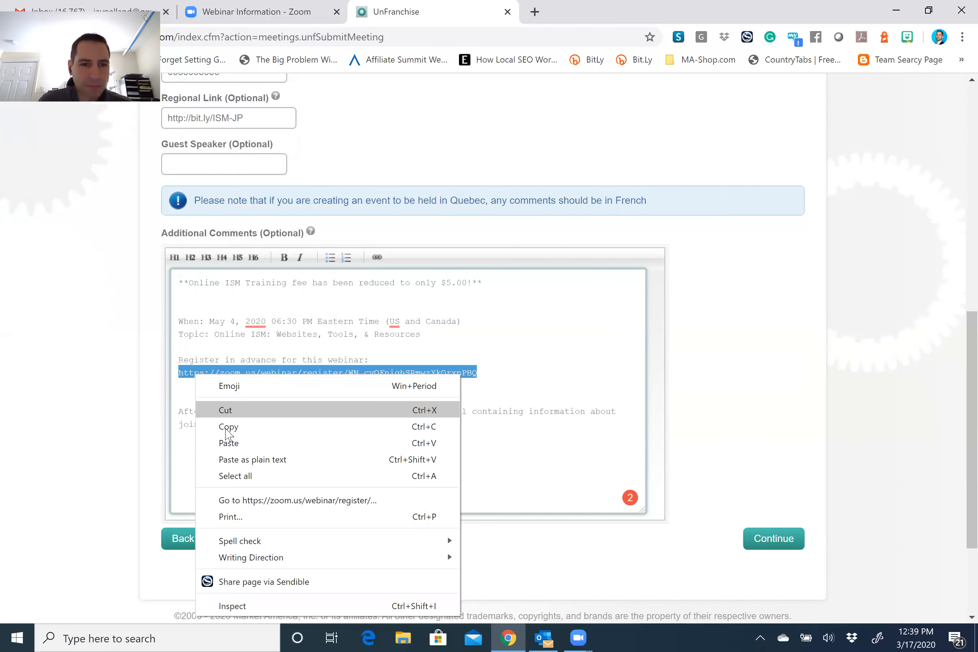
Make the copied Zoom registration URL in the comments a markdown link with no title, then continue.
click(228, 426)
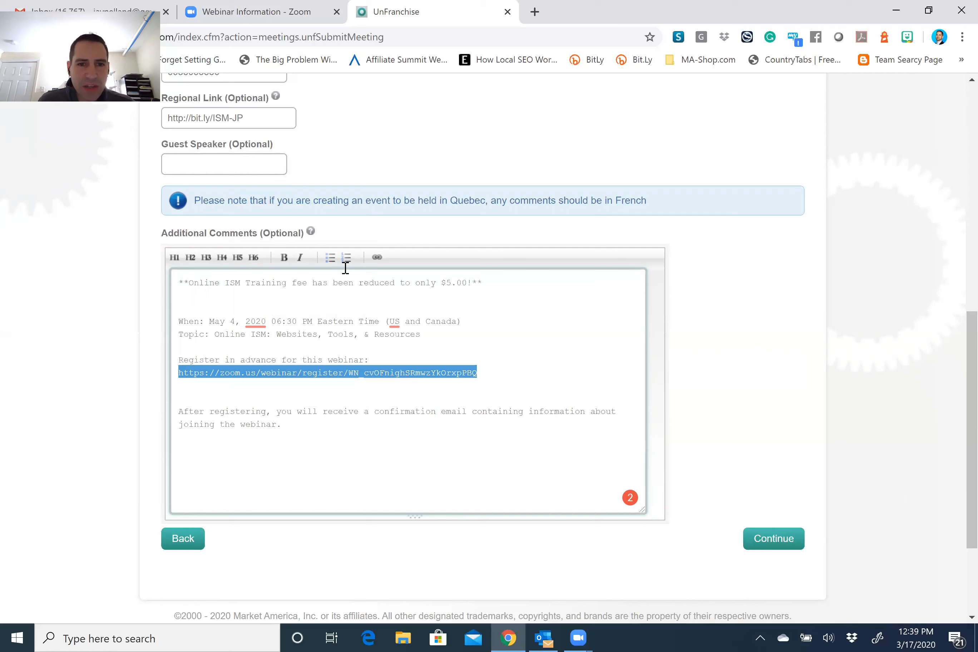
click(377, 259)
right_click(353, 110)
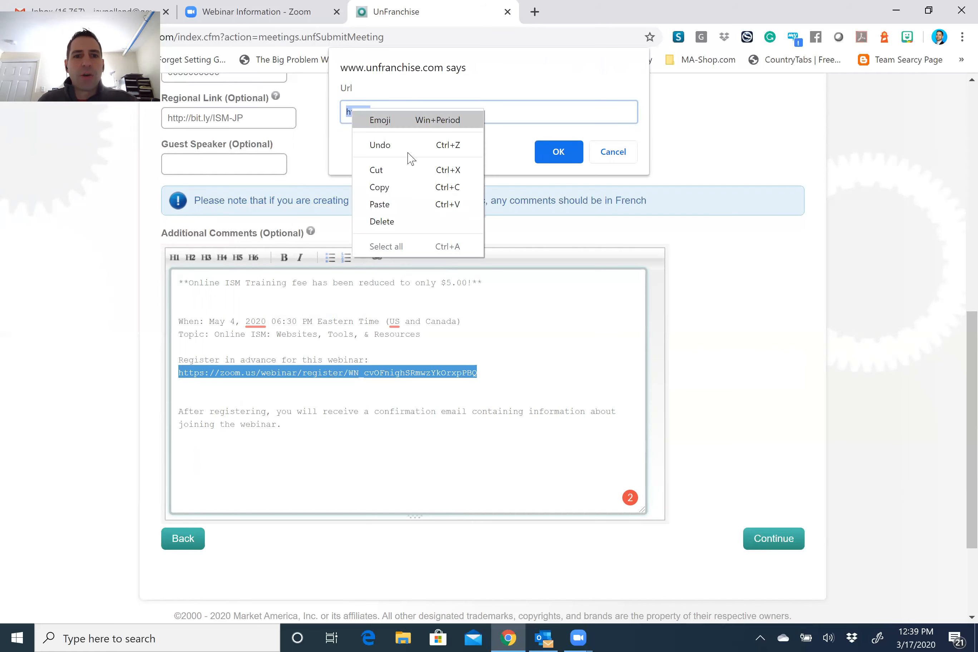
click(417, 204)
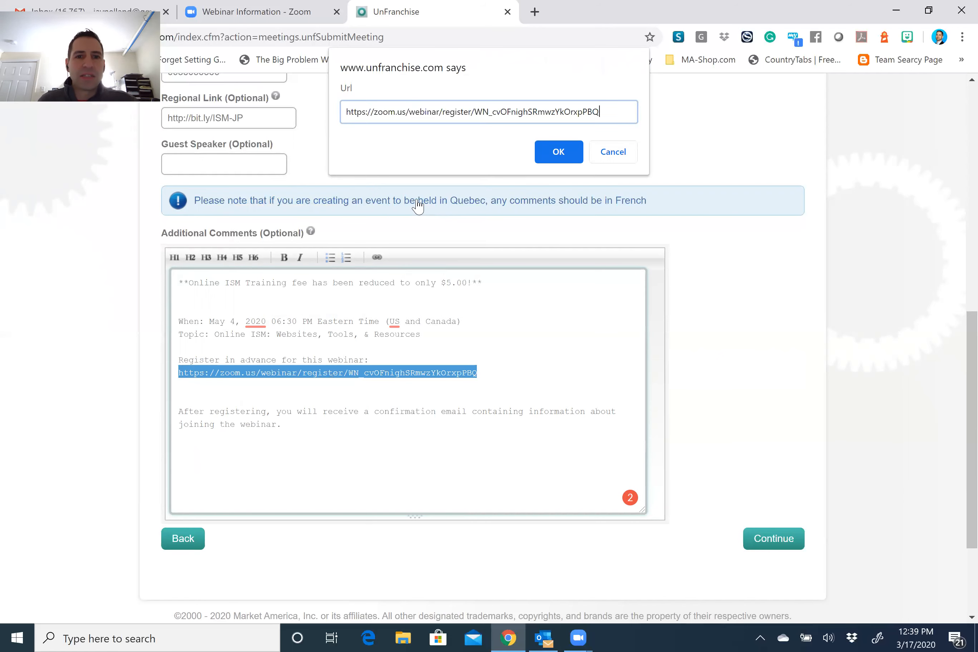
click(572, 154)
click(561, 155)
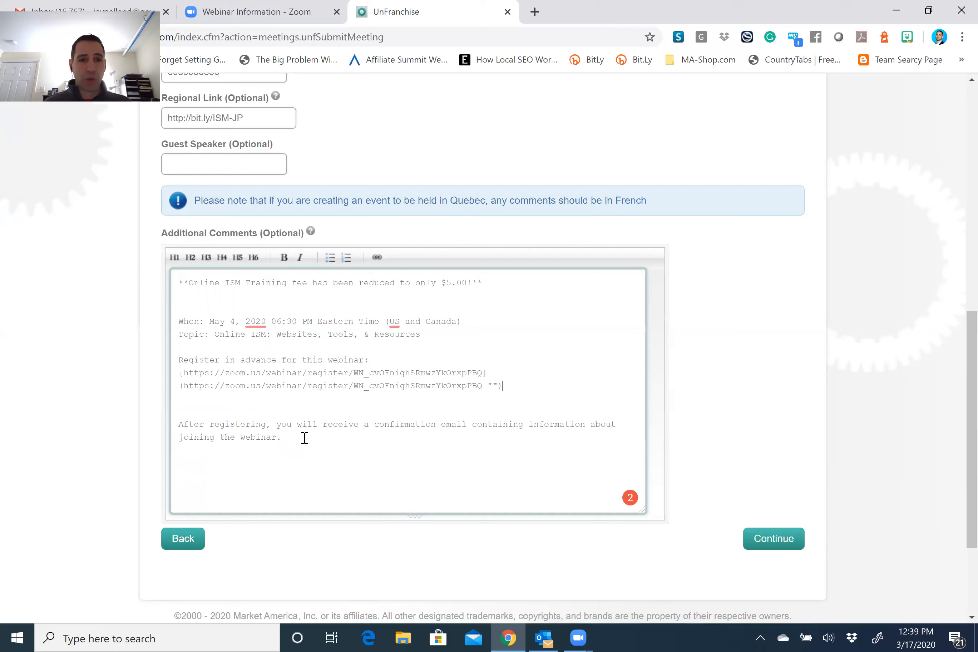
click(777, 545)
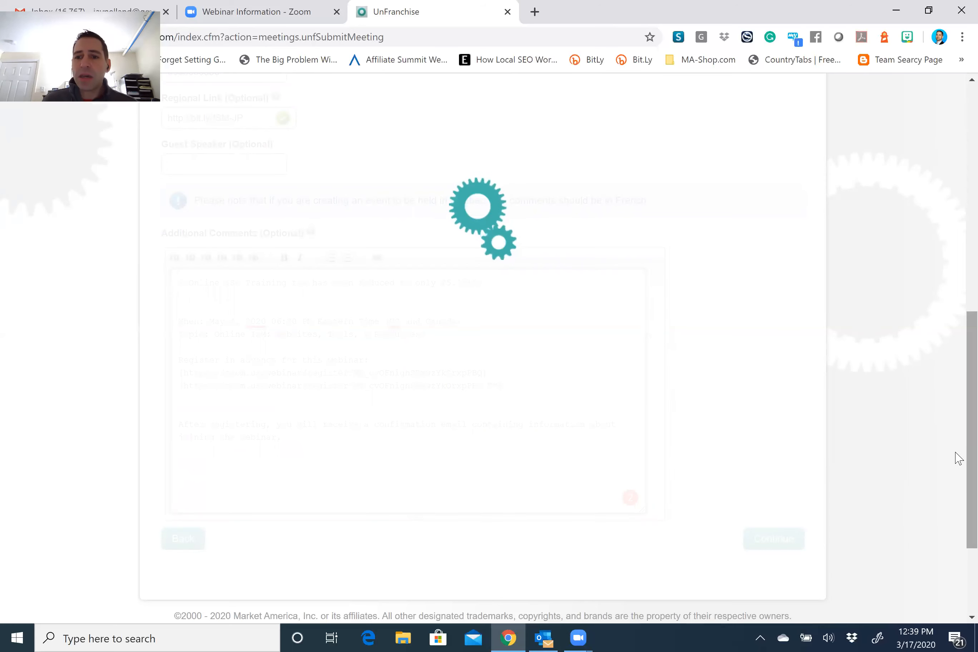
Check the Final Preview details, including the ticket price, and open the Zoom registration link to test it.
scroll(955, 366, up, 4)
scroll(958, 294, up, 6)
scroll(957, 257, down, 2)
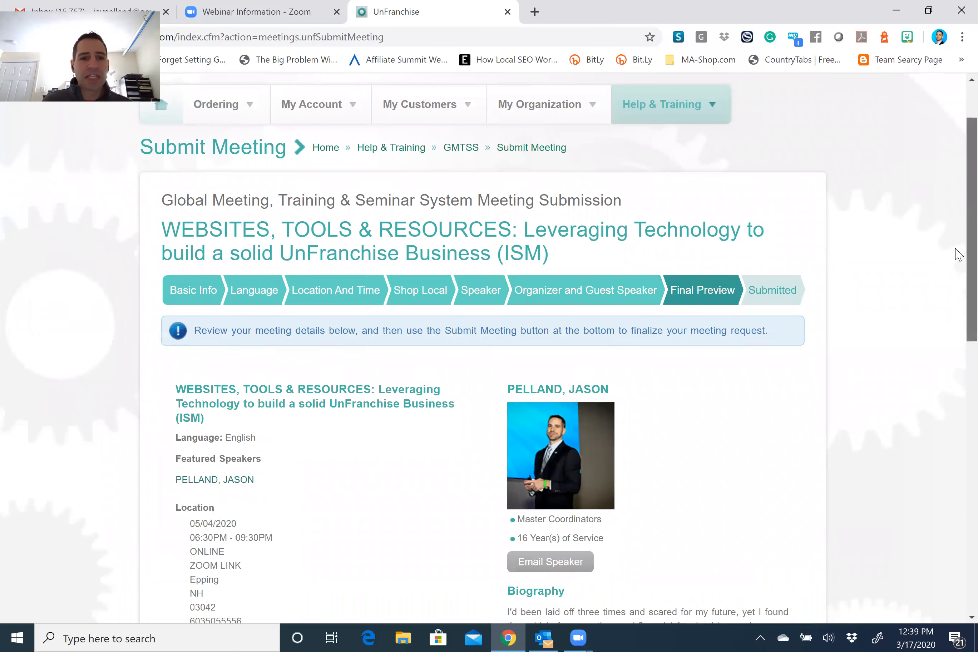
scroll(955, 252, down, 6)
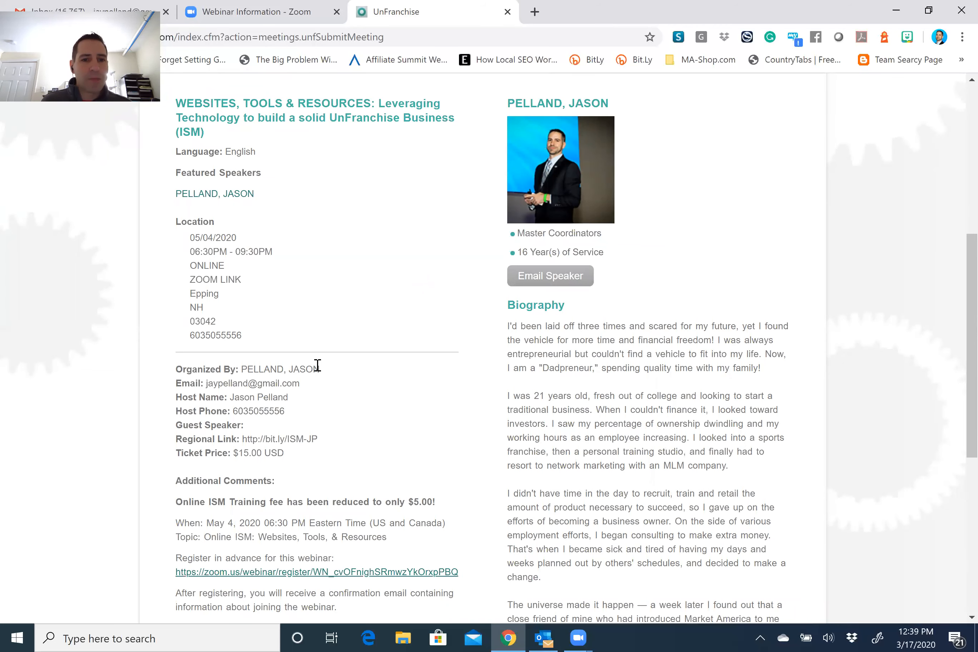
scroll(245, 292, down, 2)
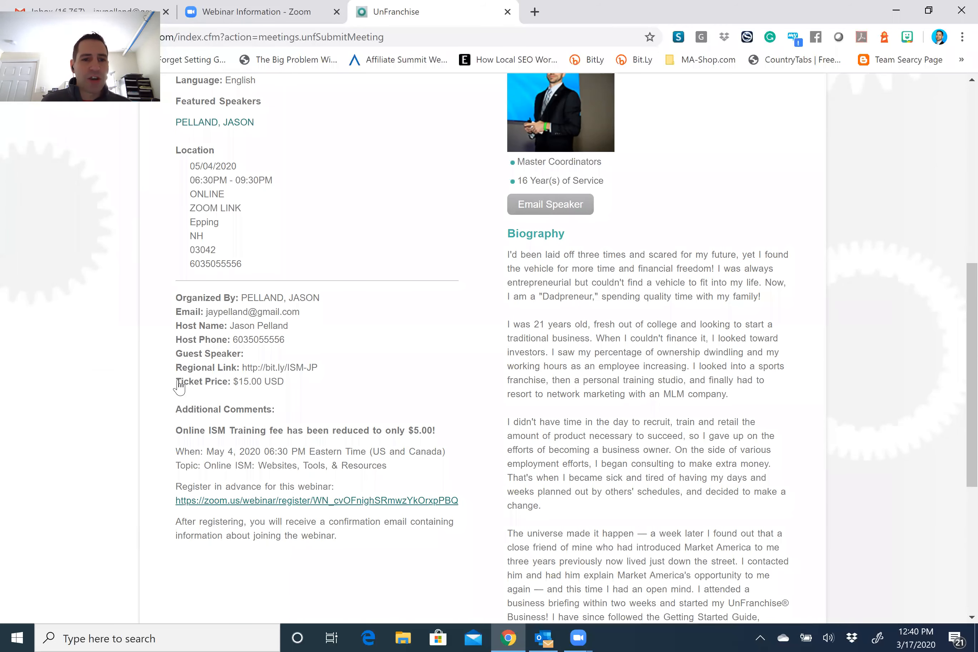
mouse_move(180, 383)
mouse_down()
mouse_move(249, 384)
mouse_move(180, 384)
mouse_up()
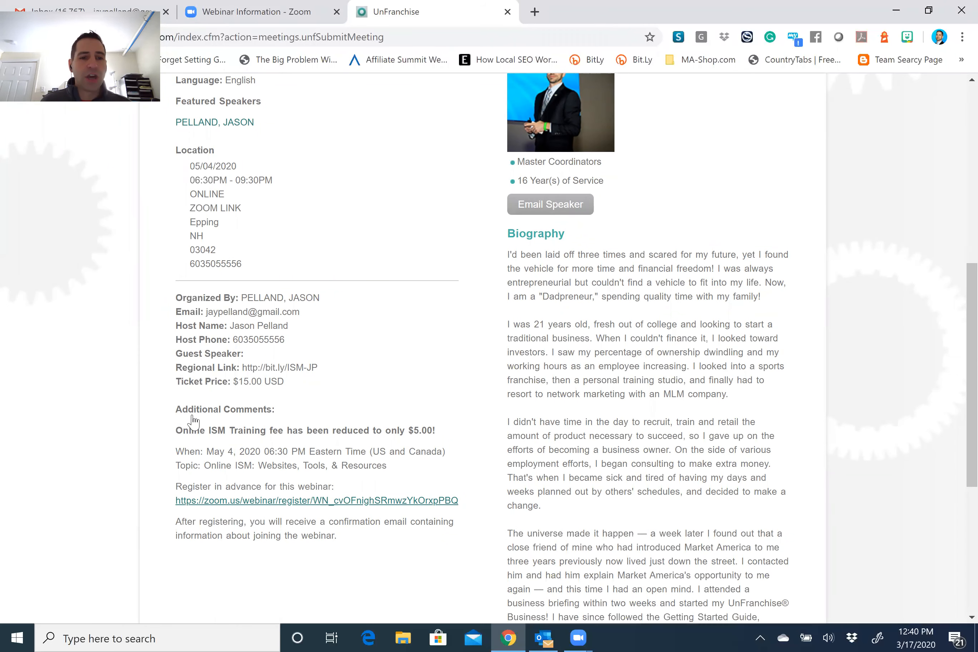
scroll(404, 277, down, 4)
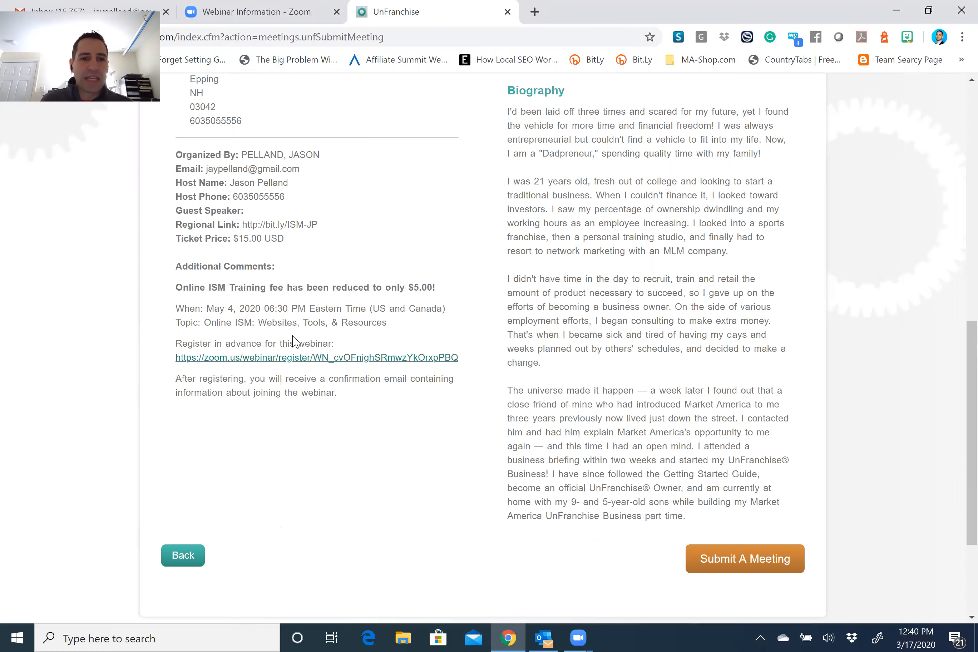
click(322, 361)
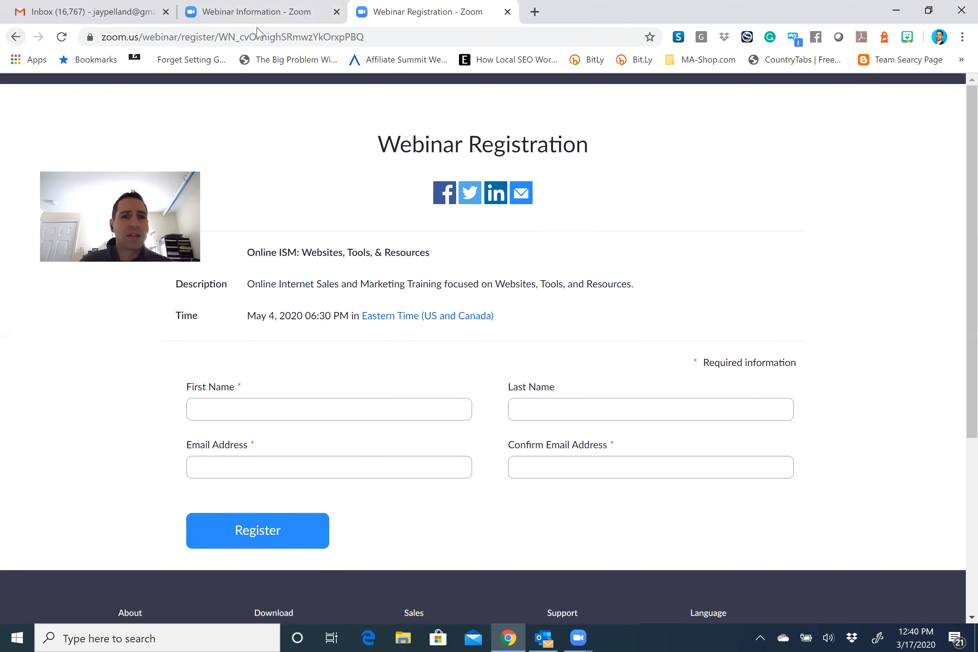
Go back from the Zoom webinar registration page.
click(16, 37)
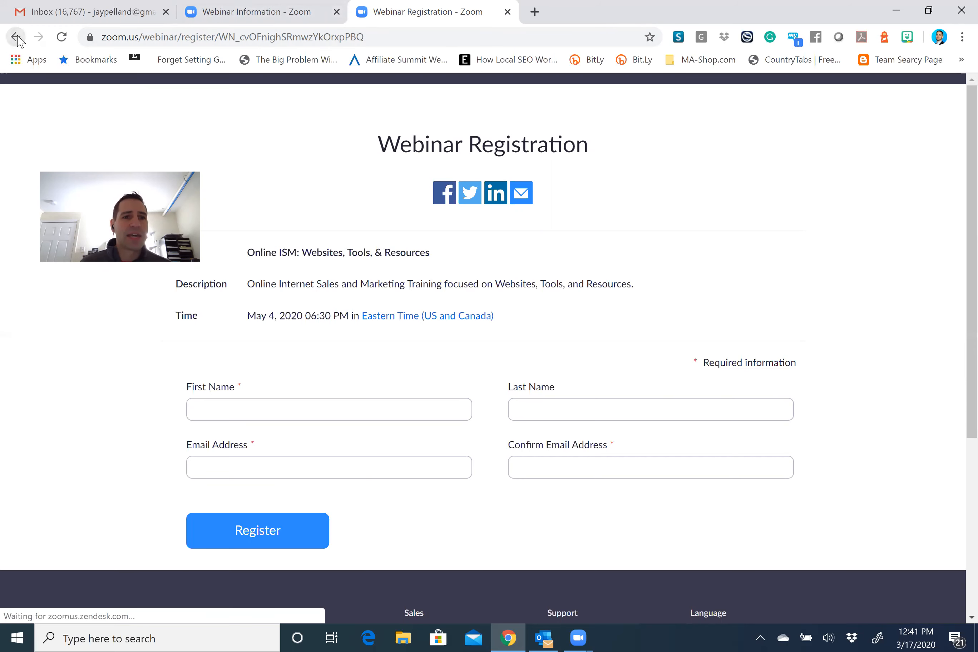
Return to the UnFranchise meetings calendar address and log in with the Rep ID and password.
click(15, 37)
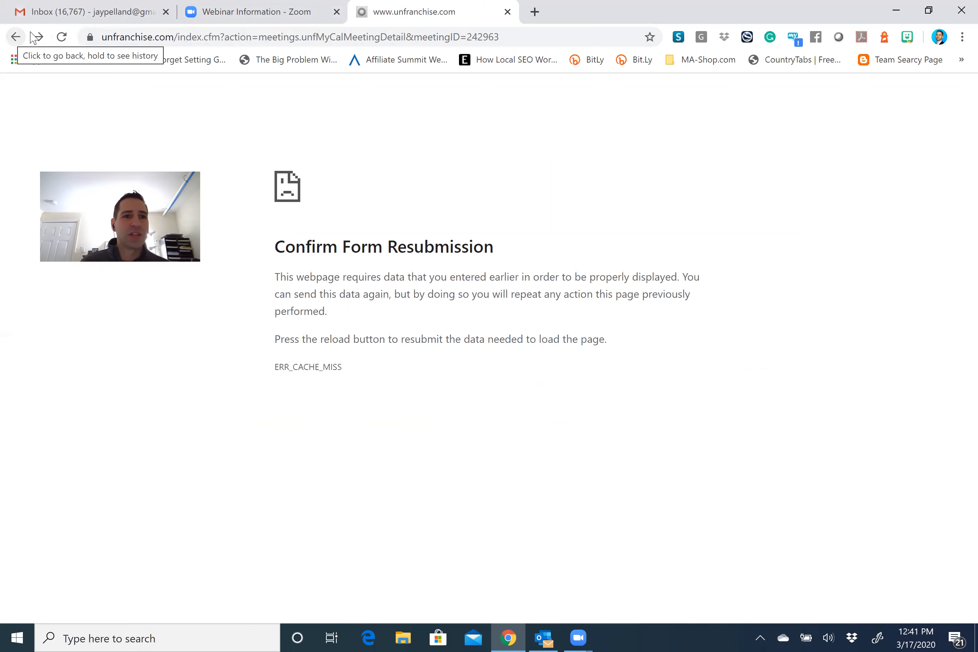
click(201, 40)
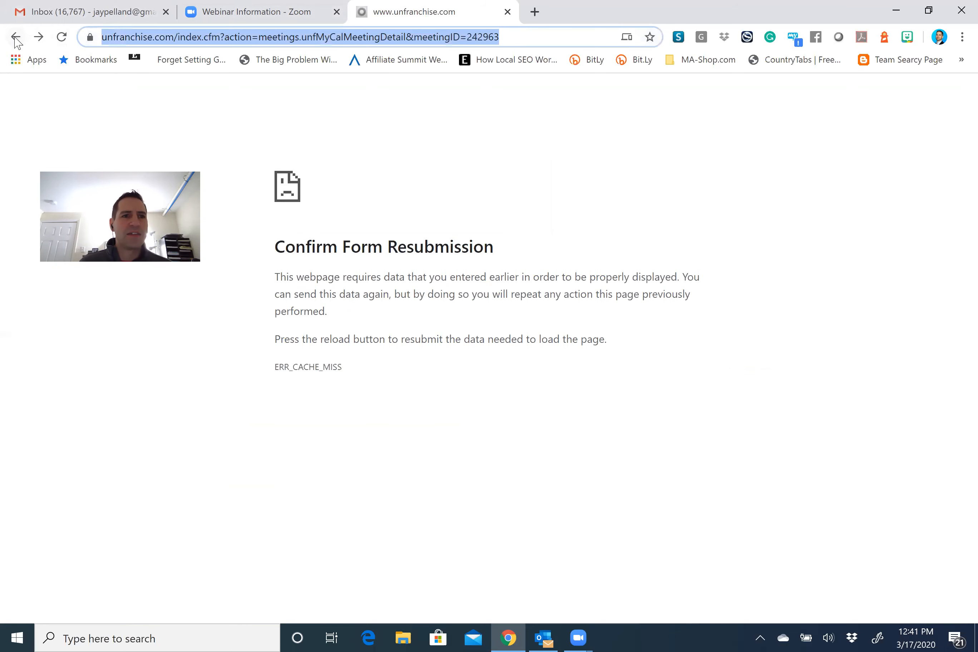
click(15, 37)
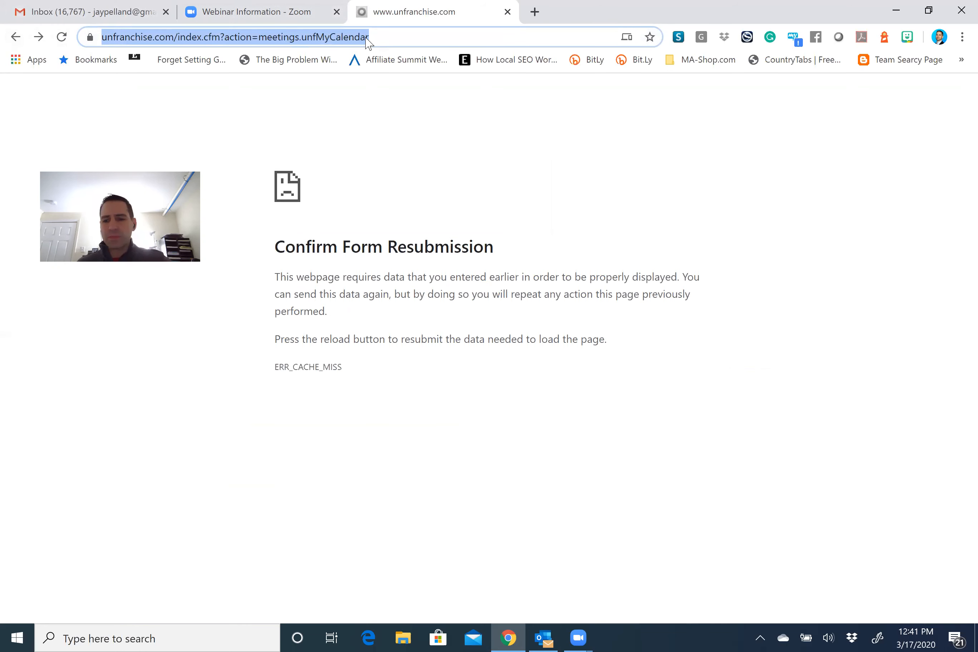
key(Return)
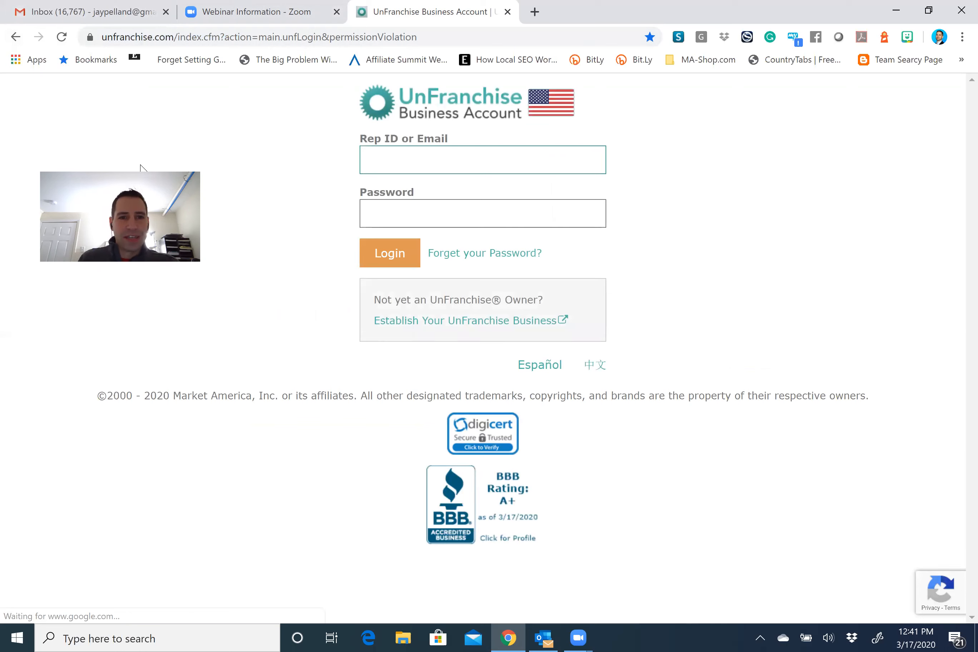
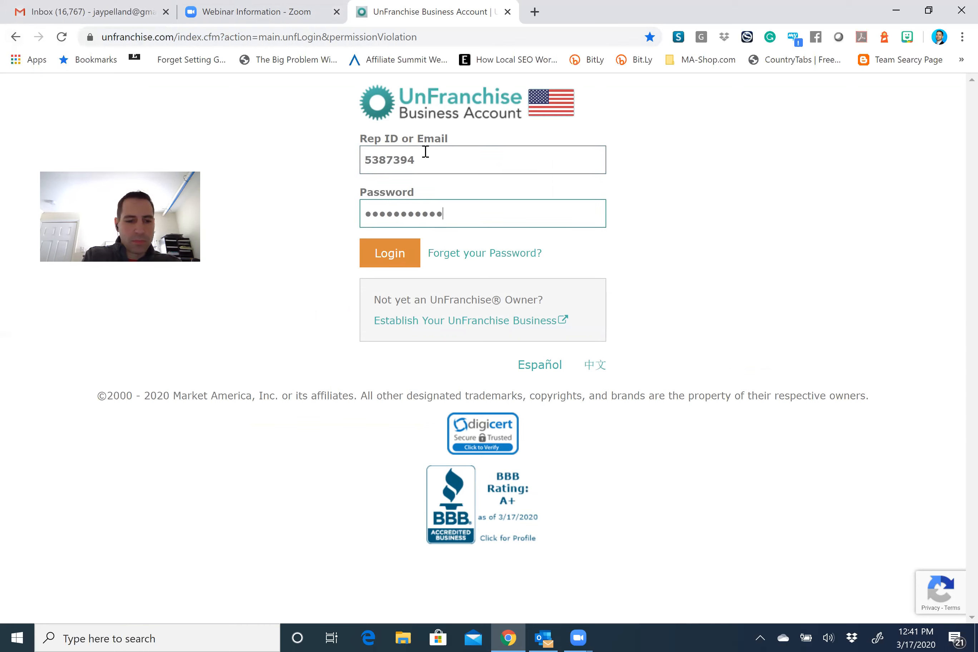
click(395, 254)
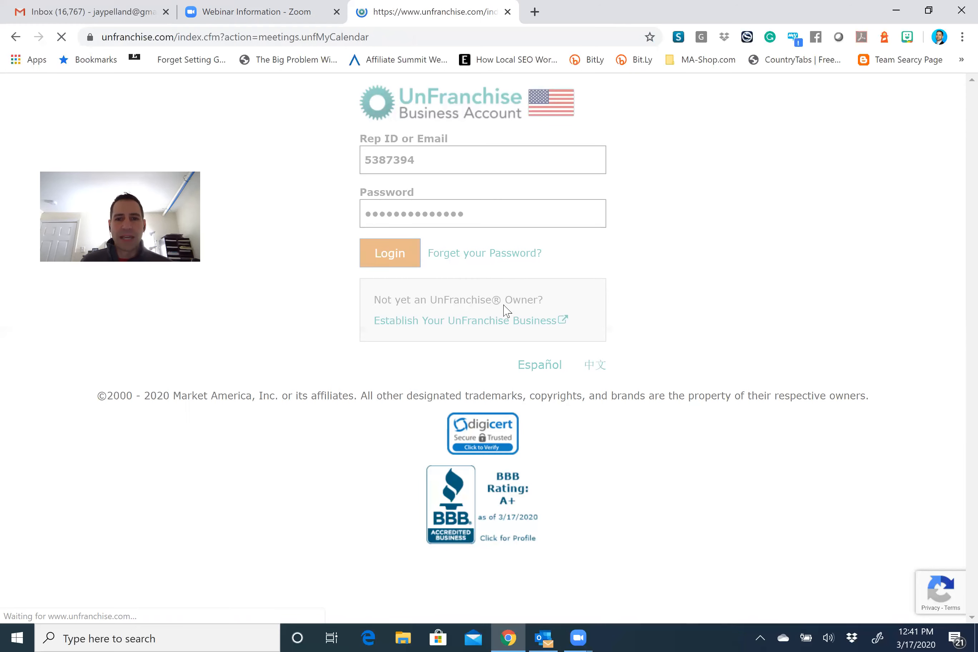
Under Help & Training > GMTSS > Submit Meeting, load the incomplete WEBSITES, TOOLS & RESOURCES meeting.
click(663, 187)
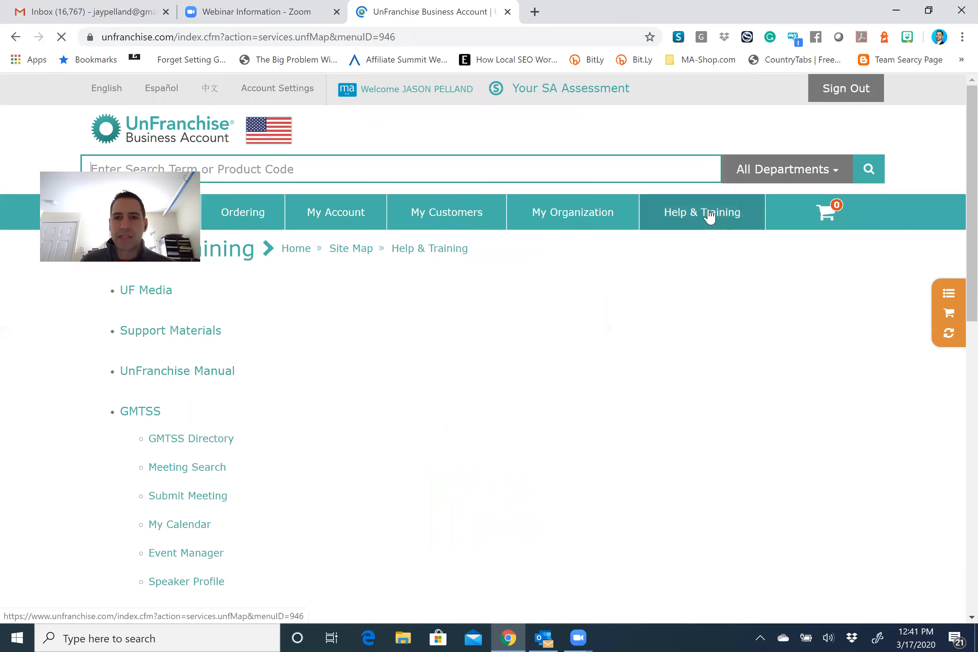
mouse_move(707, 213)
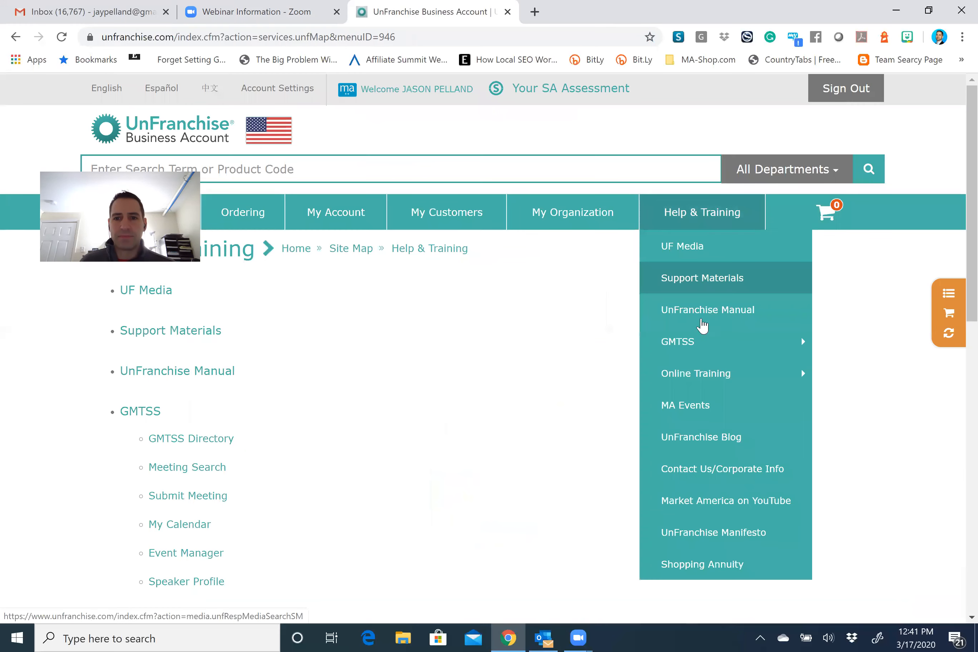
mouse_move(691, 342)
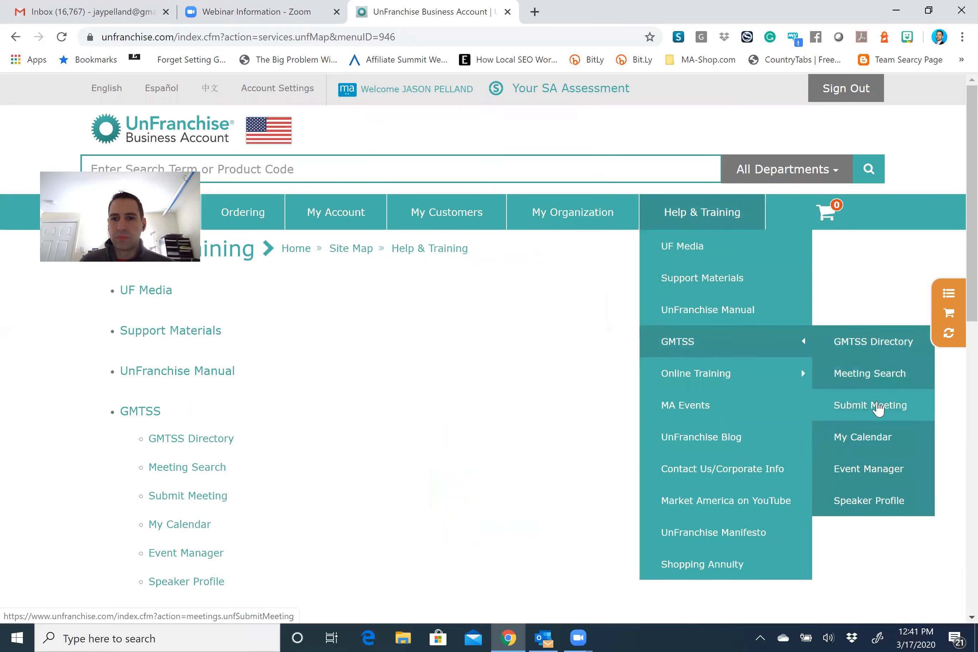
click(873, 406)
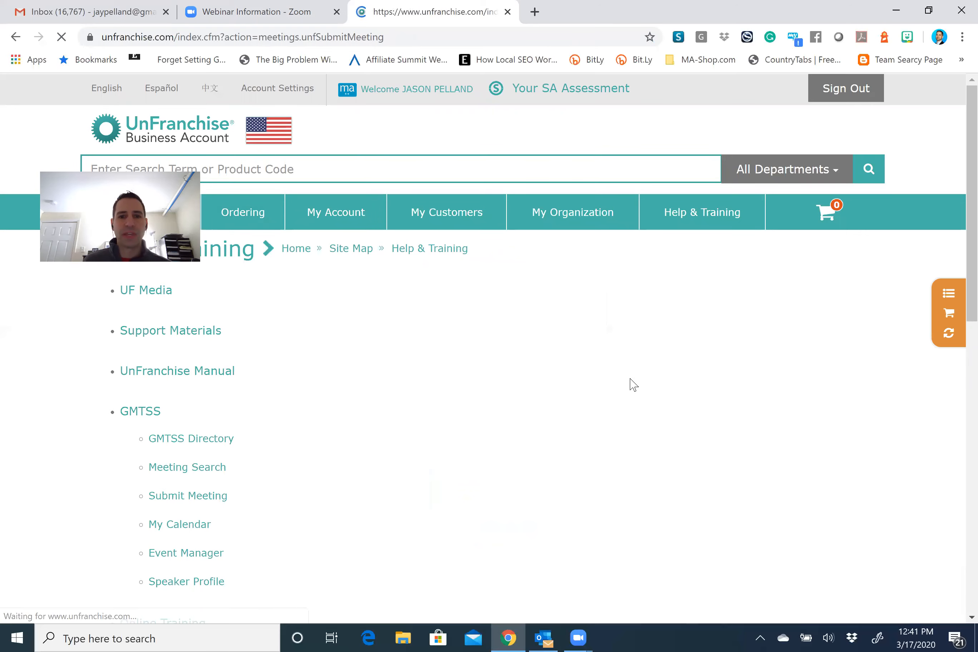
click(573, 385)
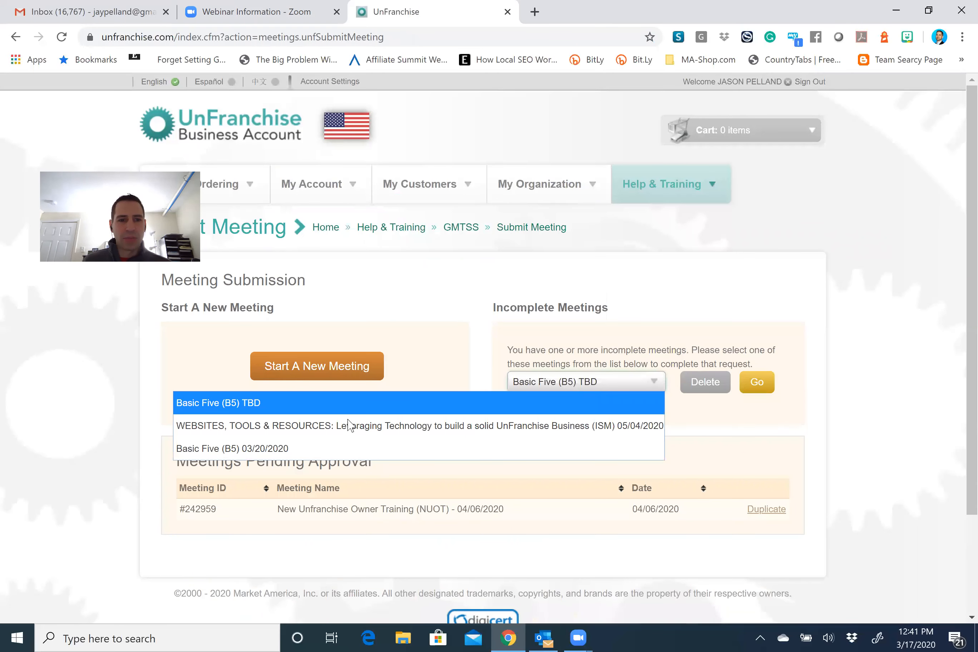
click(333, 426)
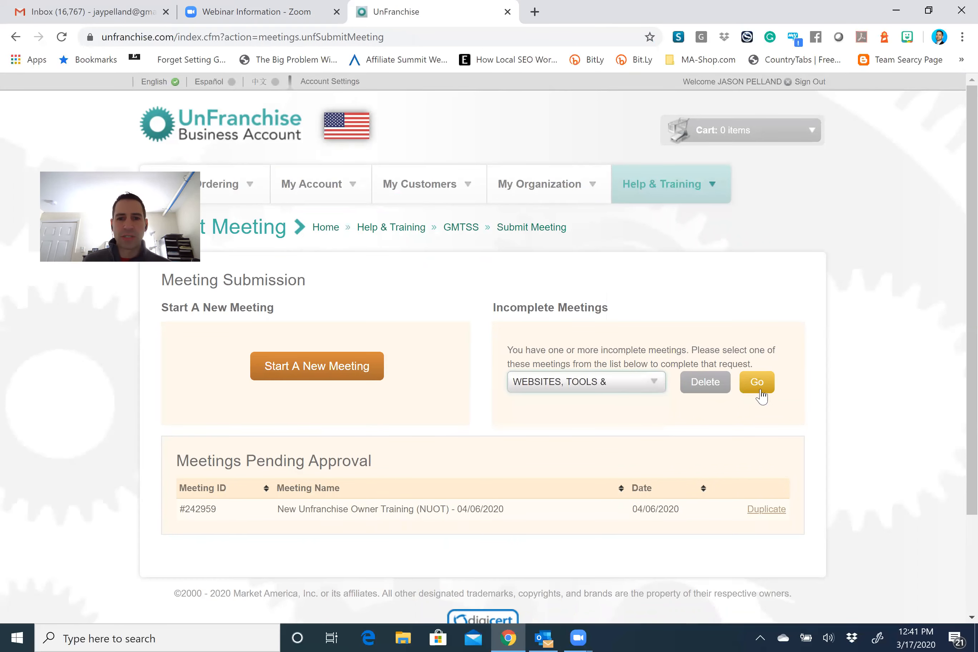
click(759, 394)
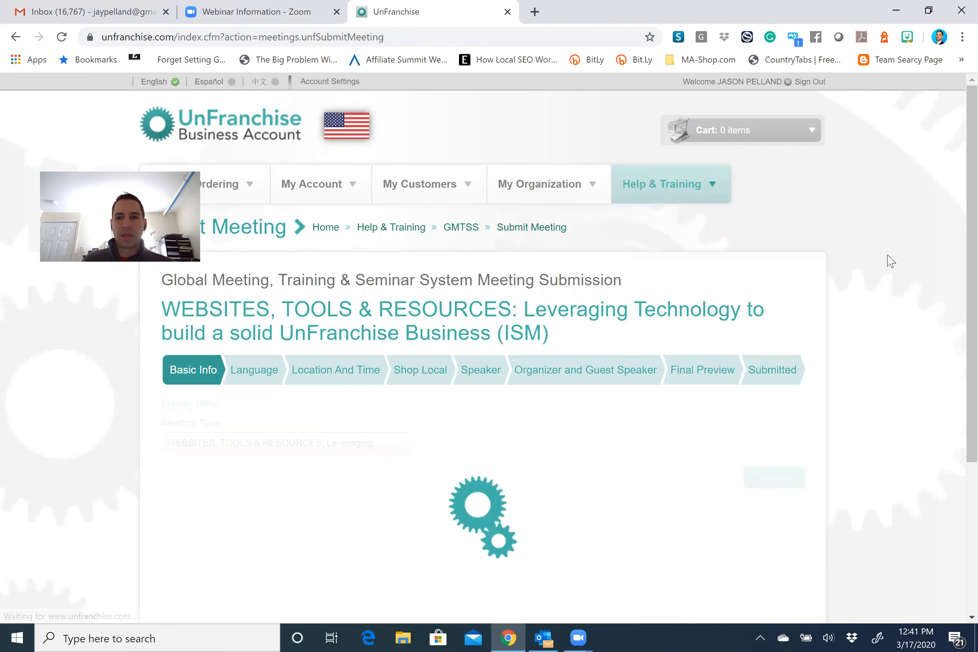
scroll(828, 347, down, 8)
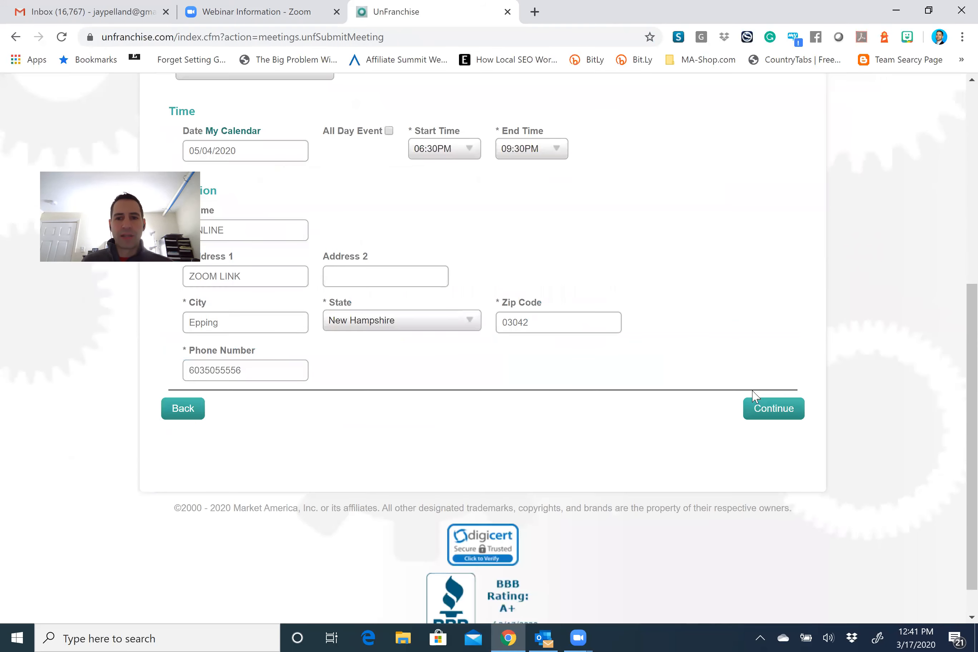
Continue past Location And Time, Shop Local and Speaker, keeping the existing details, to the Organizer step.
click(776, 408)
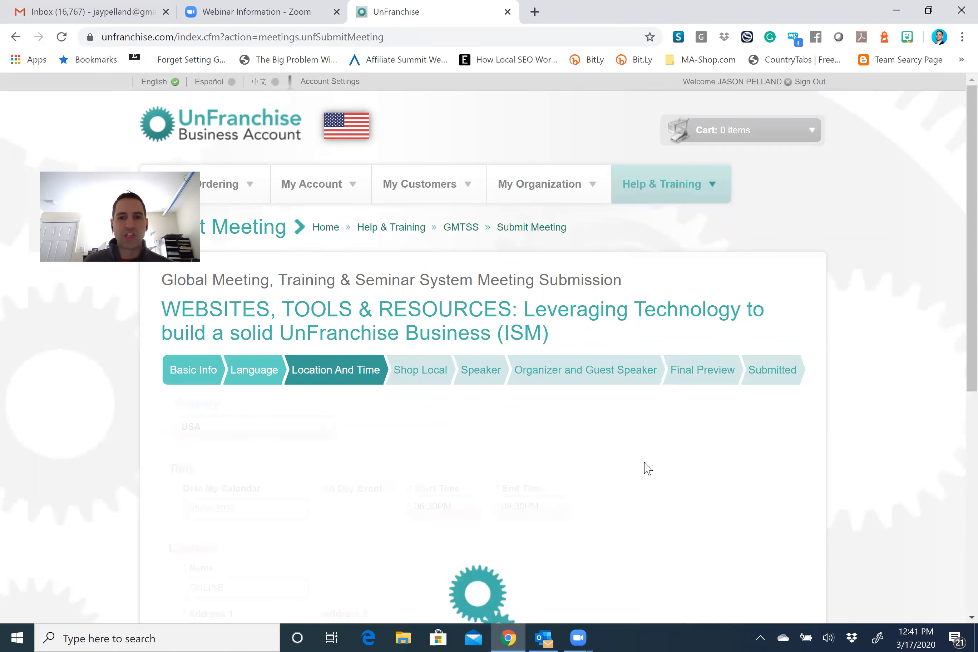
scroll(547, 431, down, 2)
scroll(547, 431, down, 4)
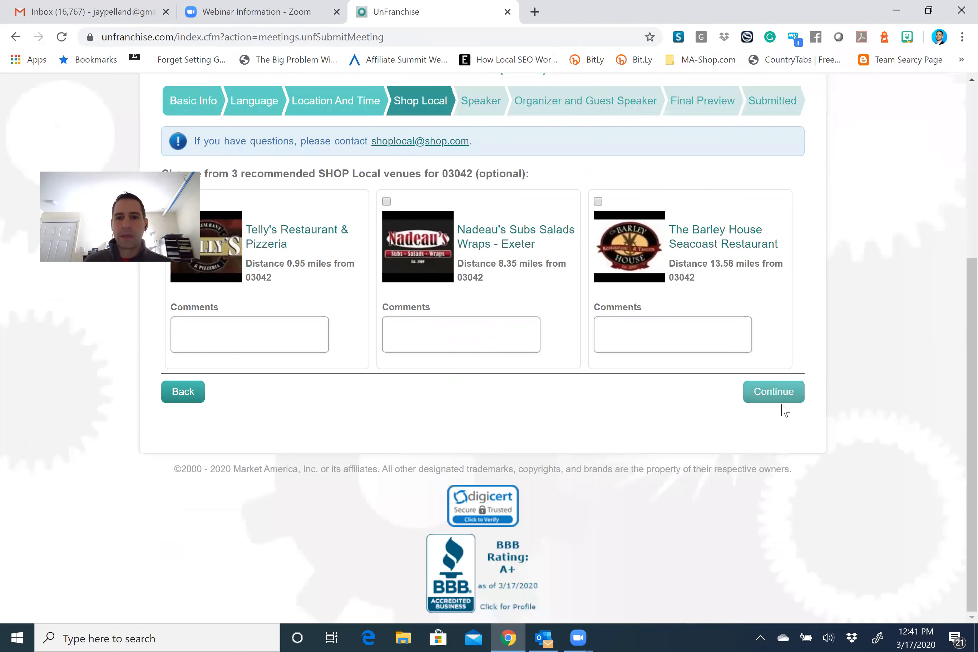
click(779, 398)
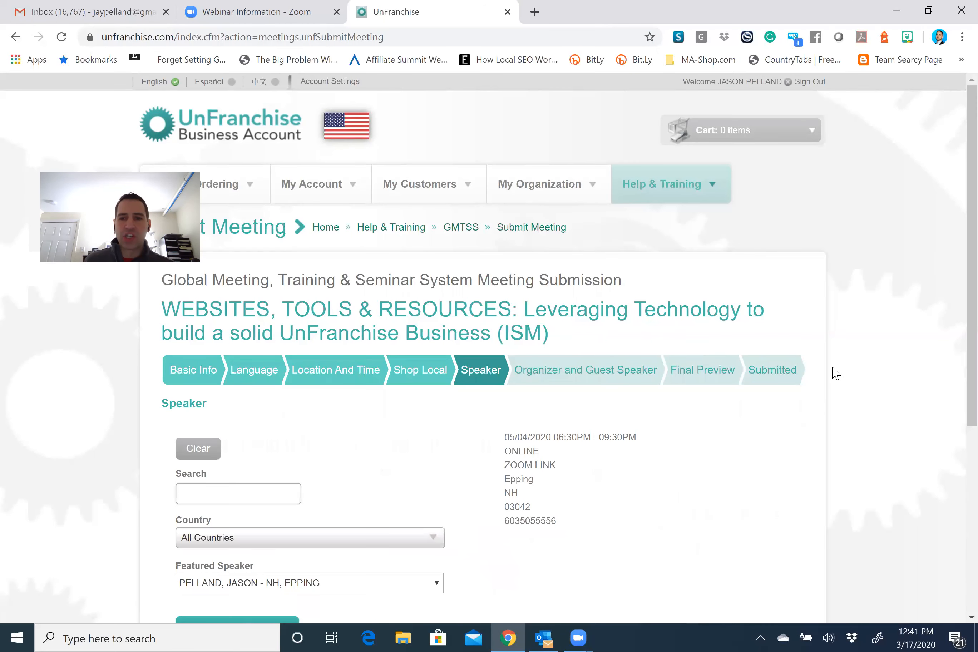
scroll(799, 379, down, 5)
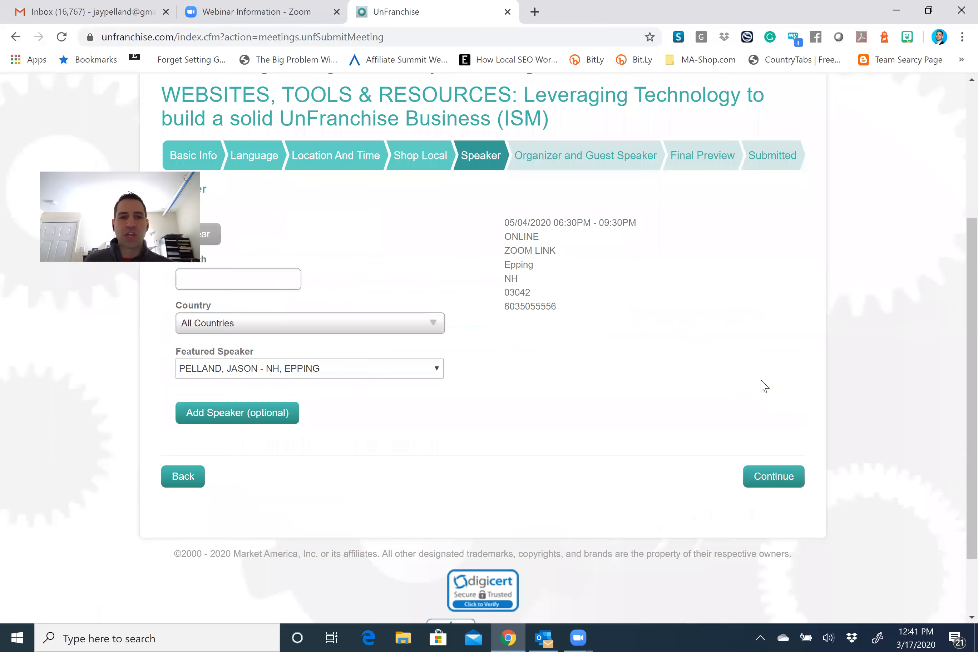
click(774, 470)
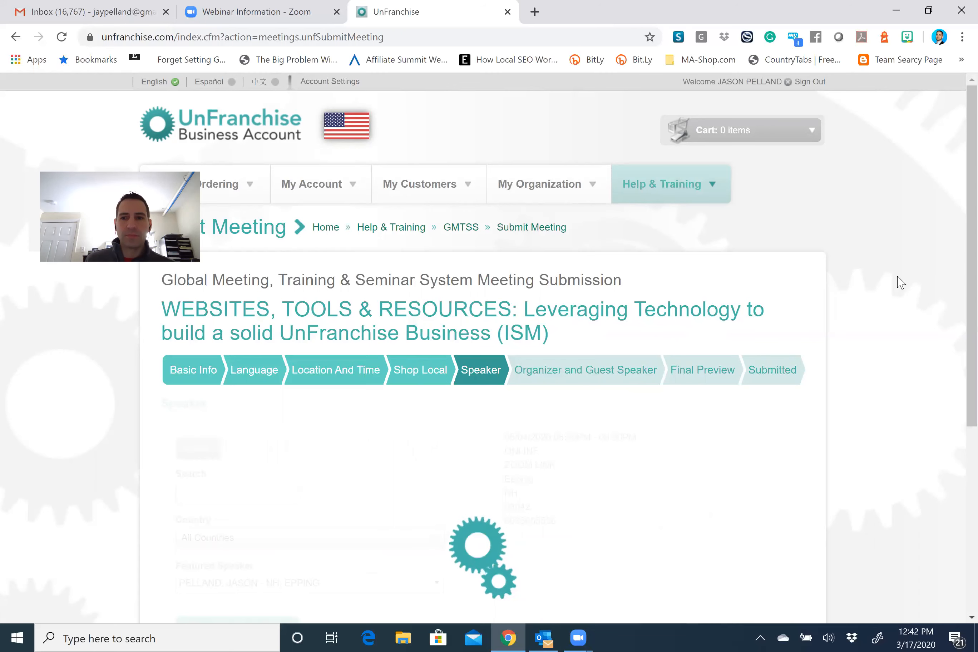
Delete the old Regional Link text on the Organizer step, leaving the field empty.
scroll(676, 404, down, 3)
scroll(379, 399, down, 2)
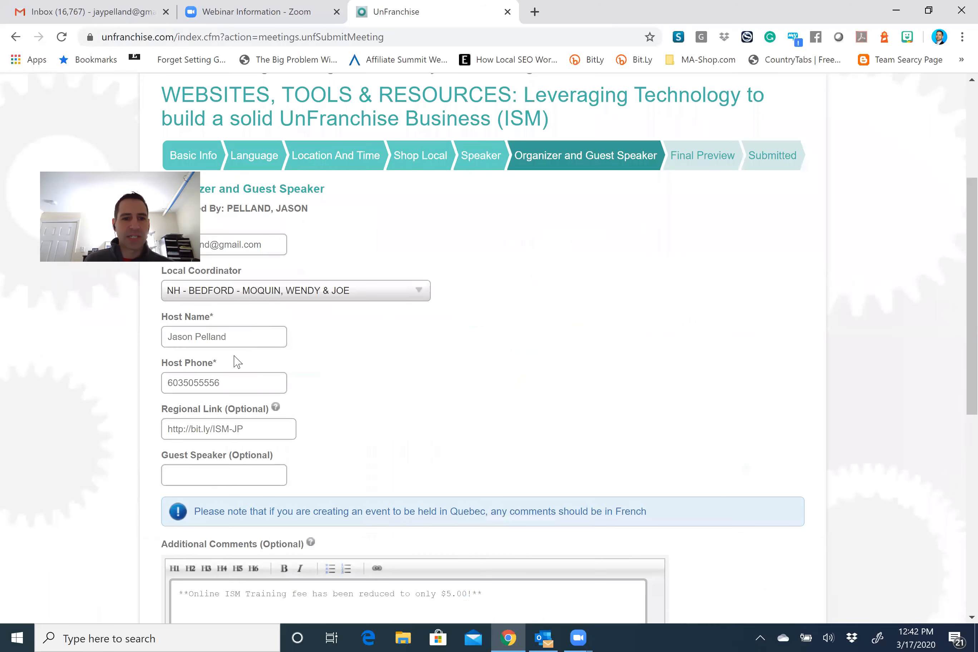
scroll(406, 375, up, 1)
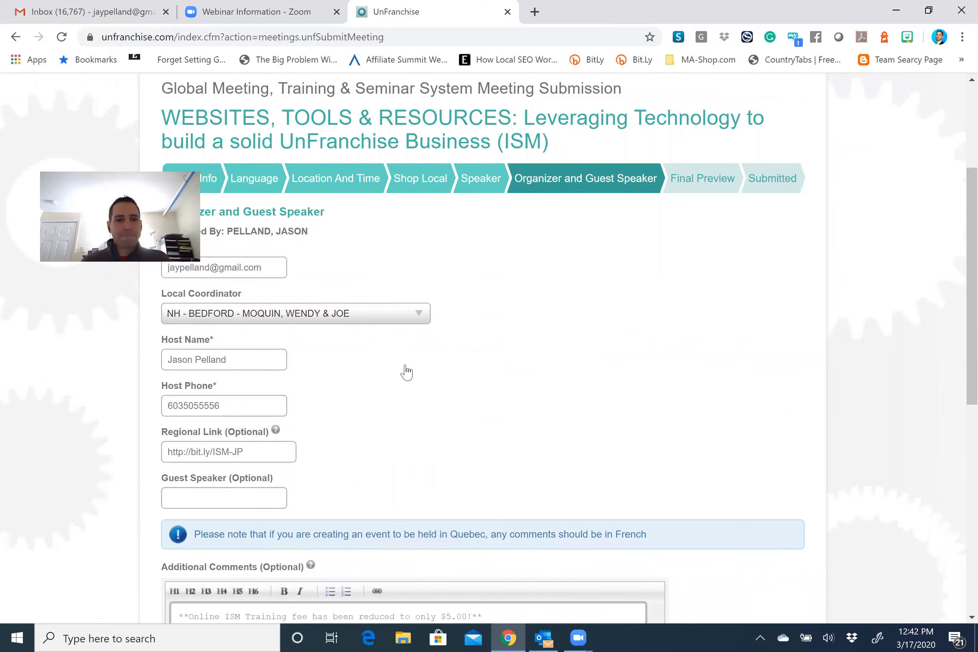
scroll(379, 383, down, 3)
scroll(287, 395, down, 3)
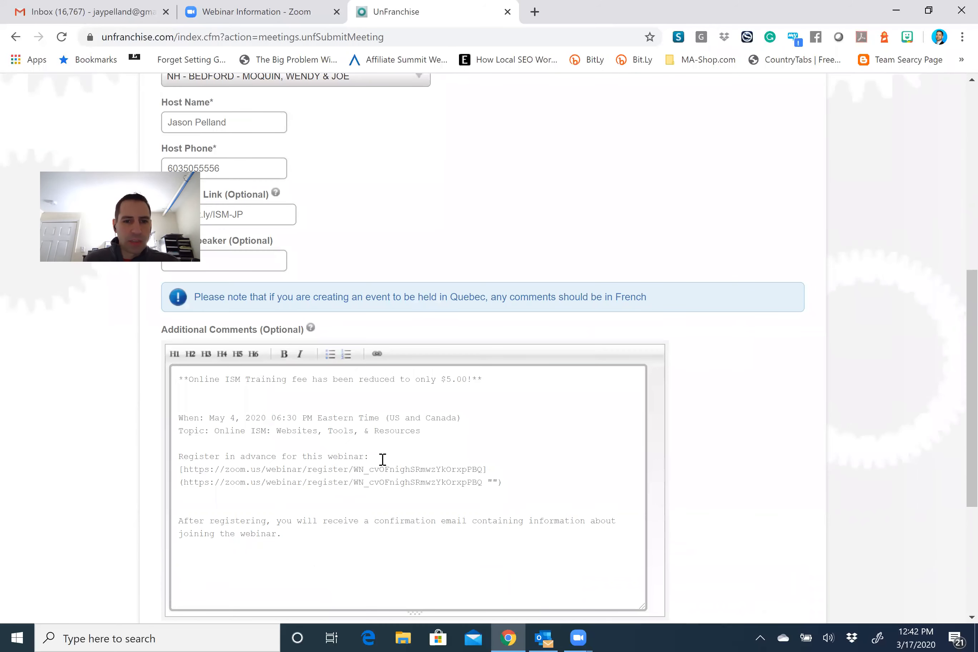
scroll(301, 315, up, 3)
scroll(301, 315, up, 1)
drag(254, 358, 168, 362)
key(BackSpace)
key(shift+Tab)
scroll(748, 321, down, 5)
Continue to the Final Preview and submit the meeting for approval.
click(778, 566)
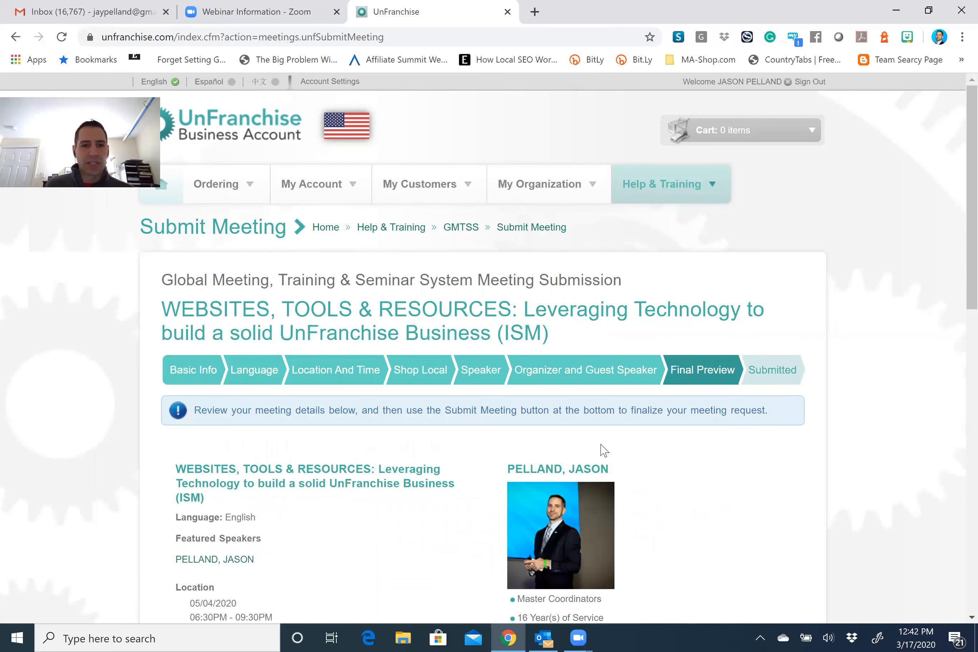
scroll(367, 389, down, 11)
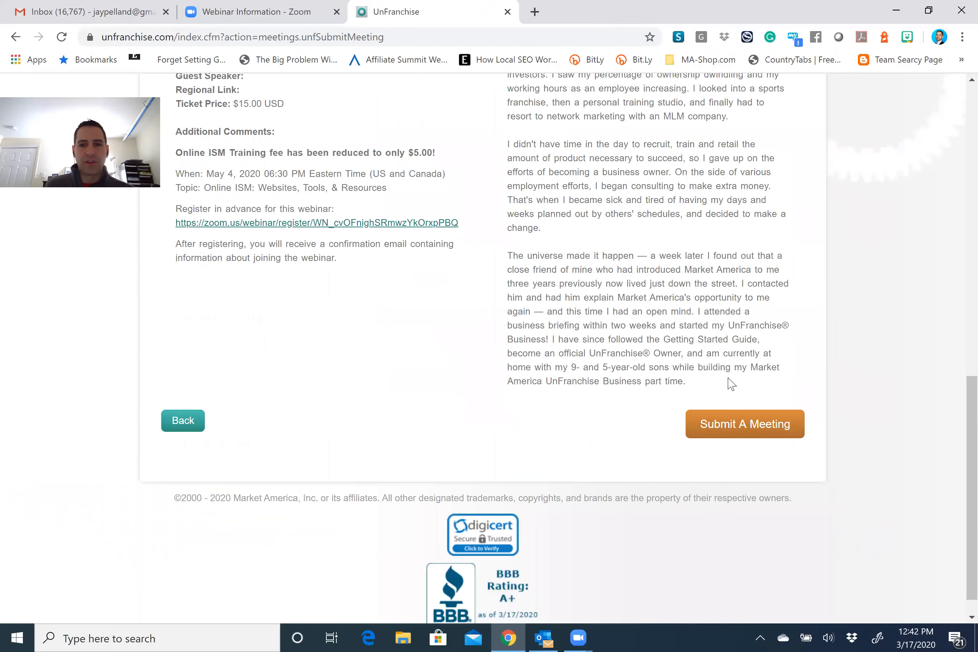
click(768, 427)
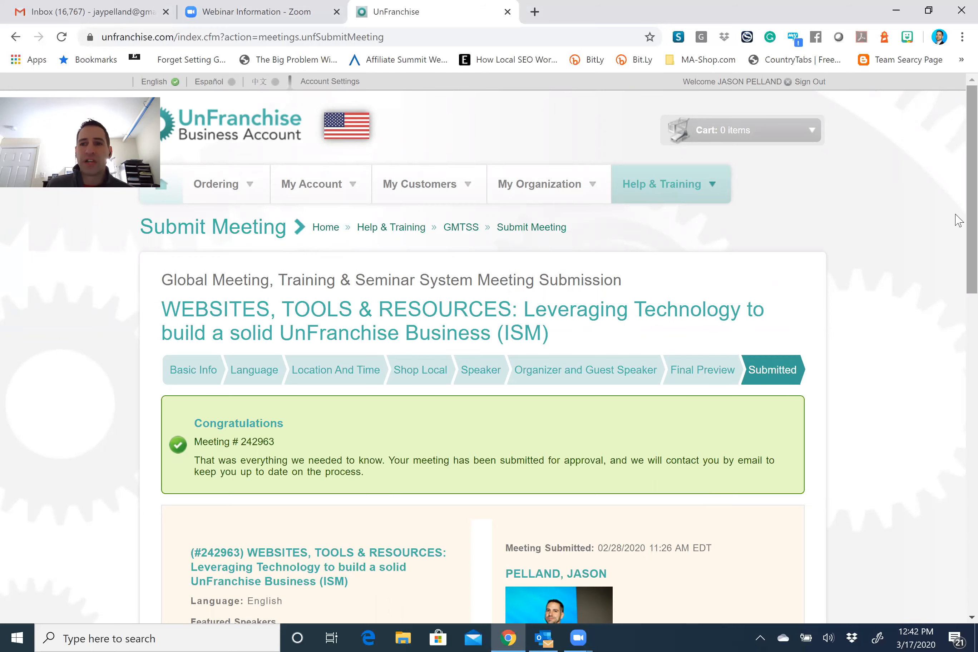
Review the Congratulations confirmation page showing the assigned meeting number.
scroll(958, 220, down, 5)
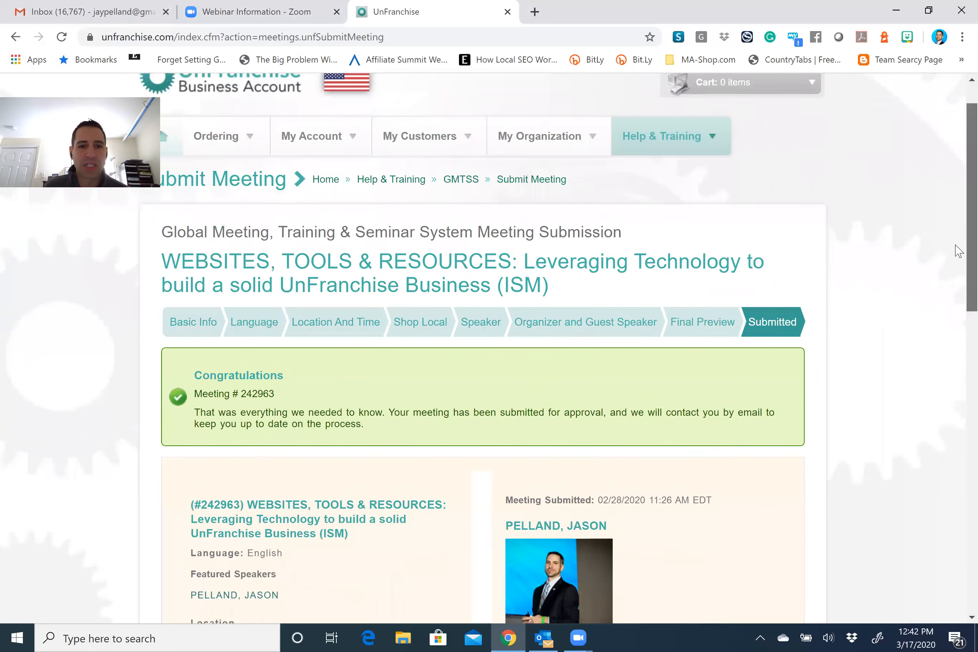
scroll(957, 358, down, 5)
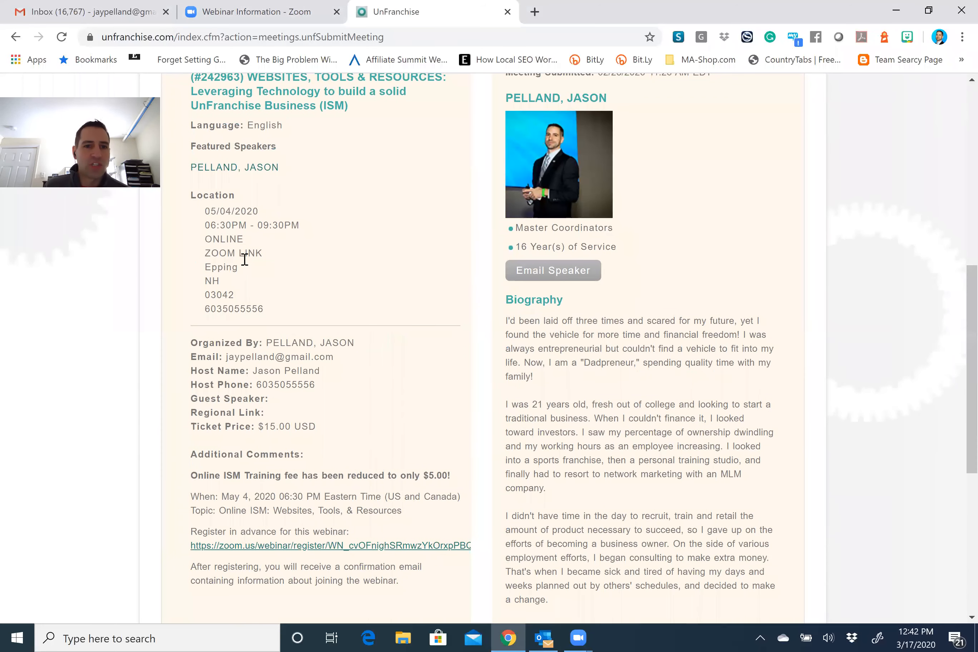
scroll(290, 343, down, 3)
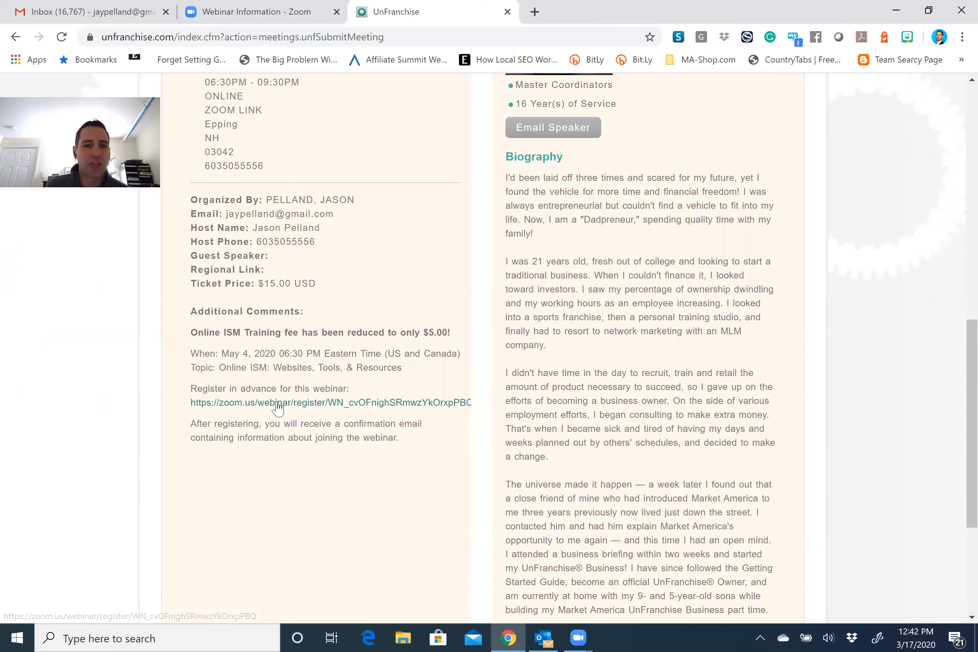
scroll(959, 465, down, 1)
scroll(955, 421, down, 4)
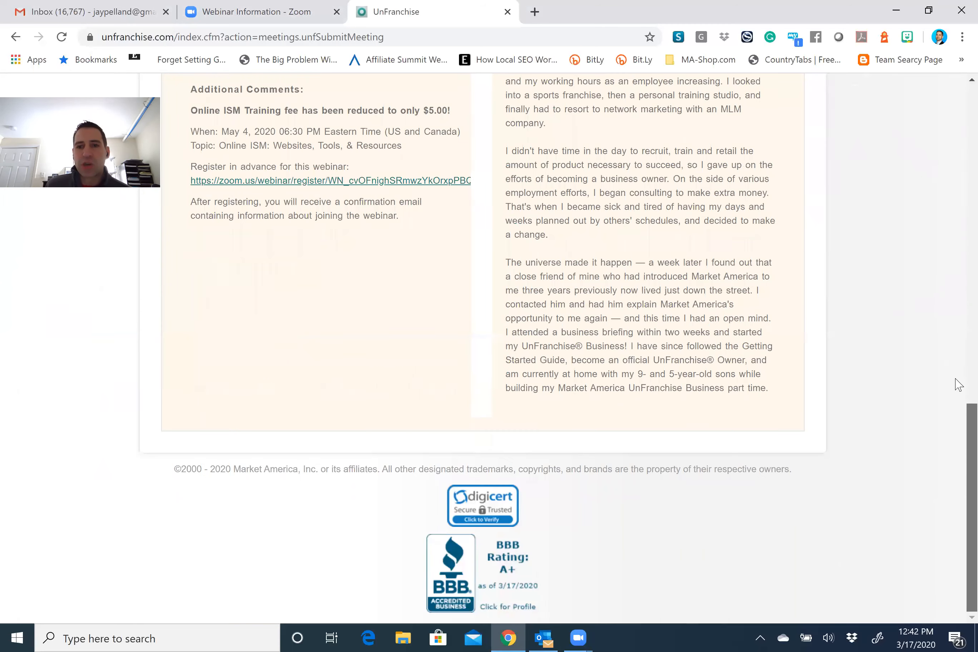
scroll(955, 384, up, 20)
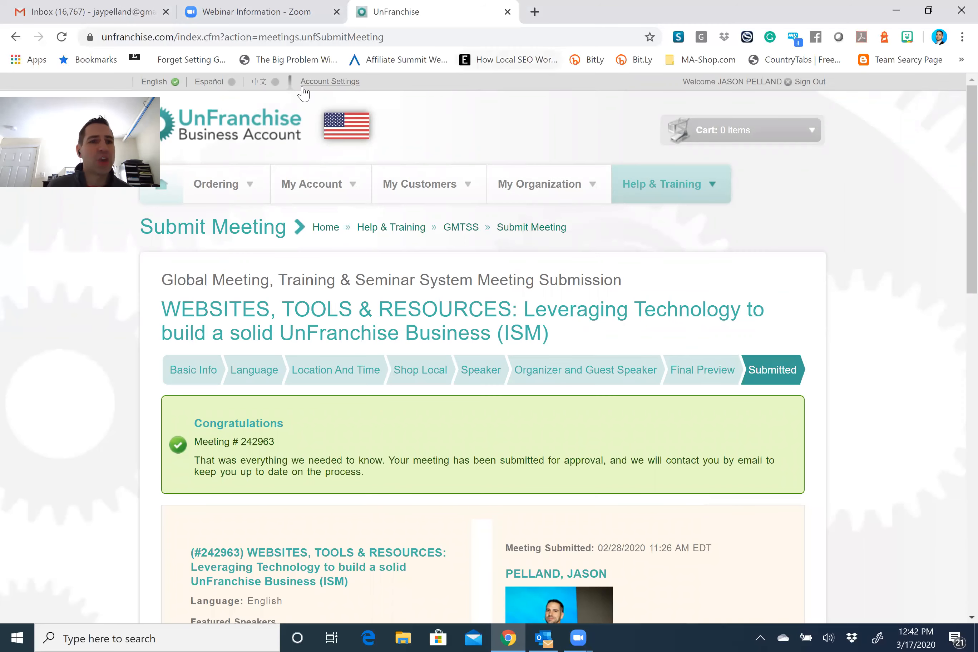